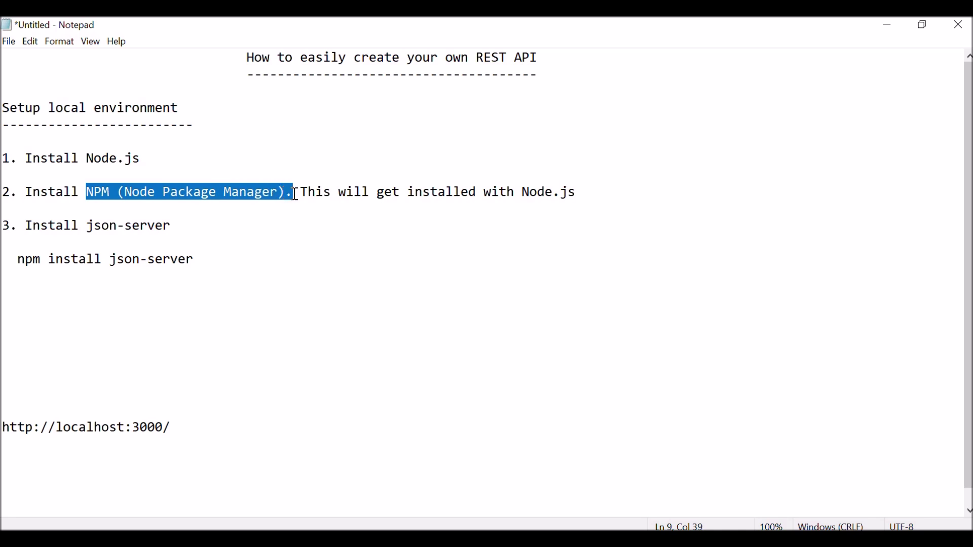
Step: Review the Node.js, NPM (Node Package Manager) and json-server items in the local environment setup notes
left_click(183, 208)
left_click(161, 158)
left_click_drag(160, 158, 85, 158)
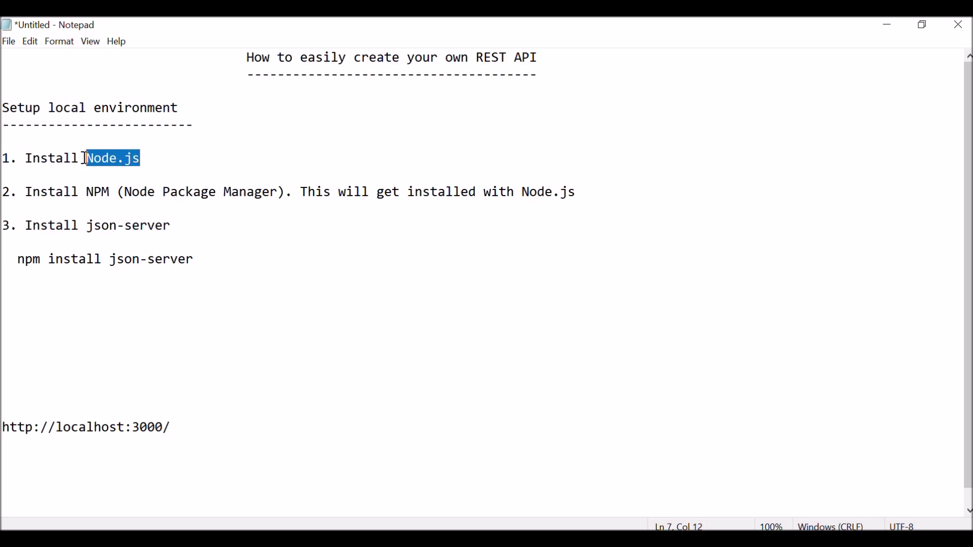
left_click_drag(86, 191, 293, 195)
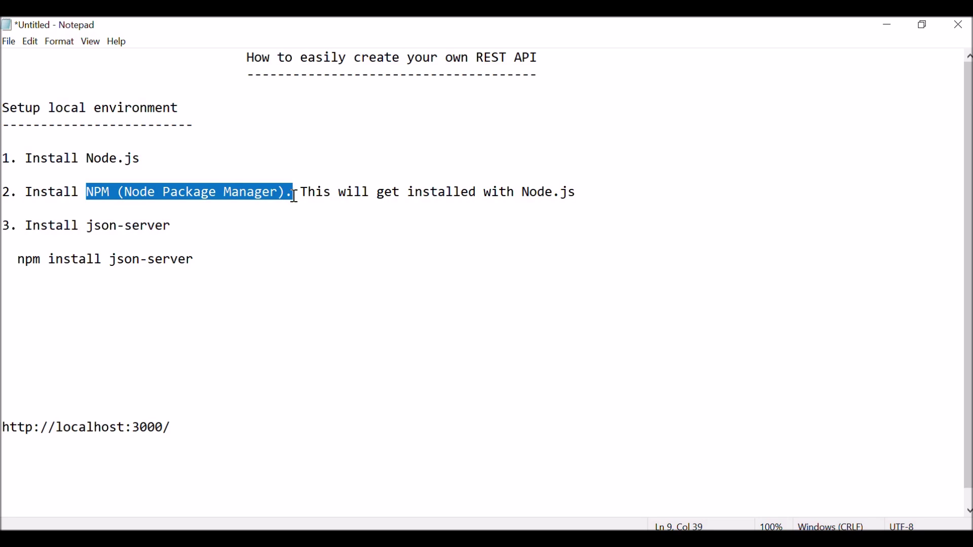
left_click_drag(190, 223, 88, 226)
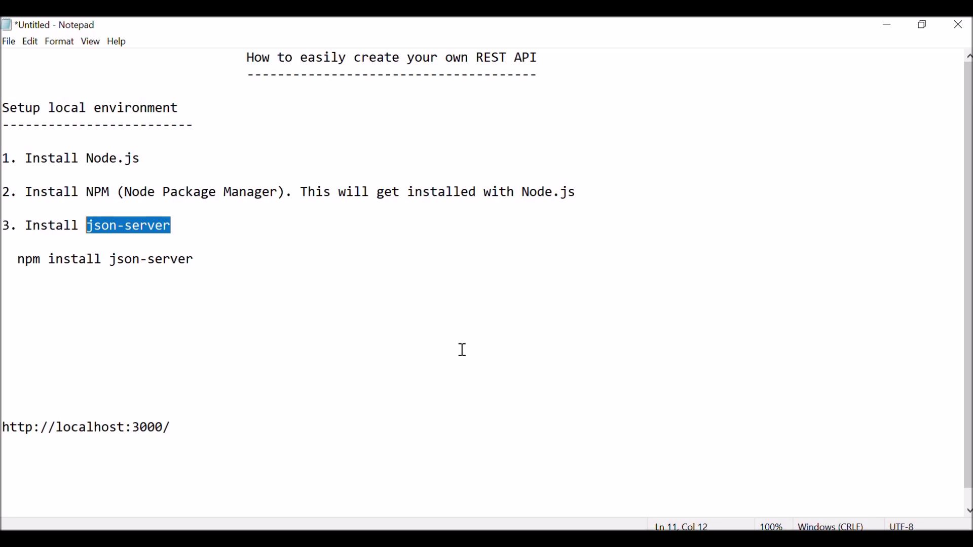
Step: Switch to VLC media player and show the PostManAPITesting_Session#15_14Jan23.mp4 recording in full screen
left_click(530, 539)
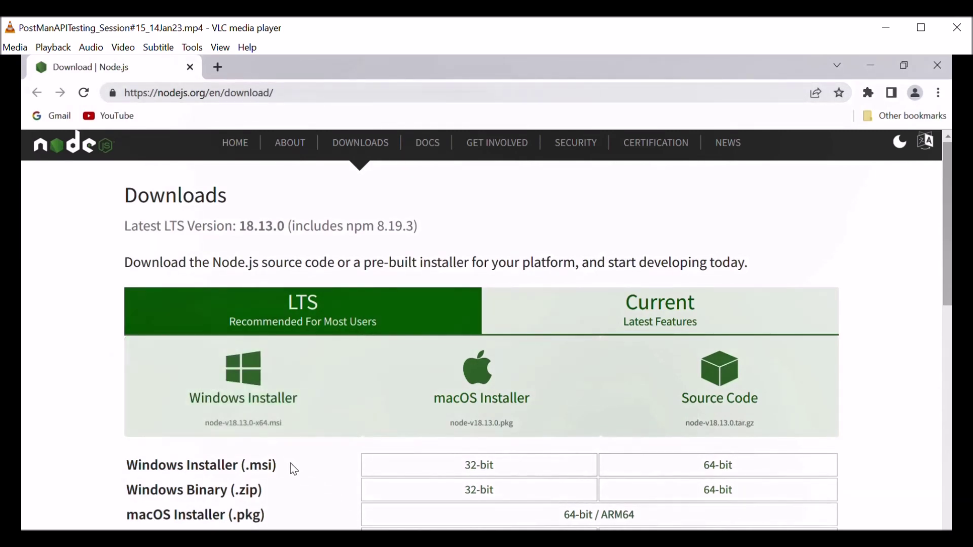
double_click(774, 241)
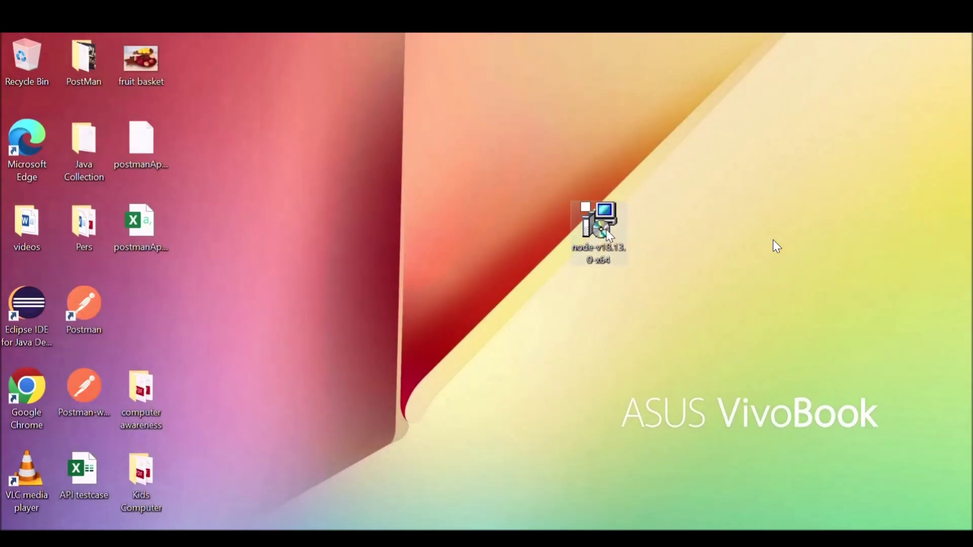
Step: Launch the node-v18.13.0-x64 installer from the desktop and proceed past the setup wizard's welcome page
left_click(608, 231)
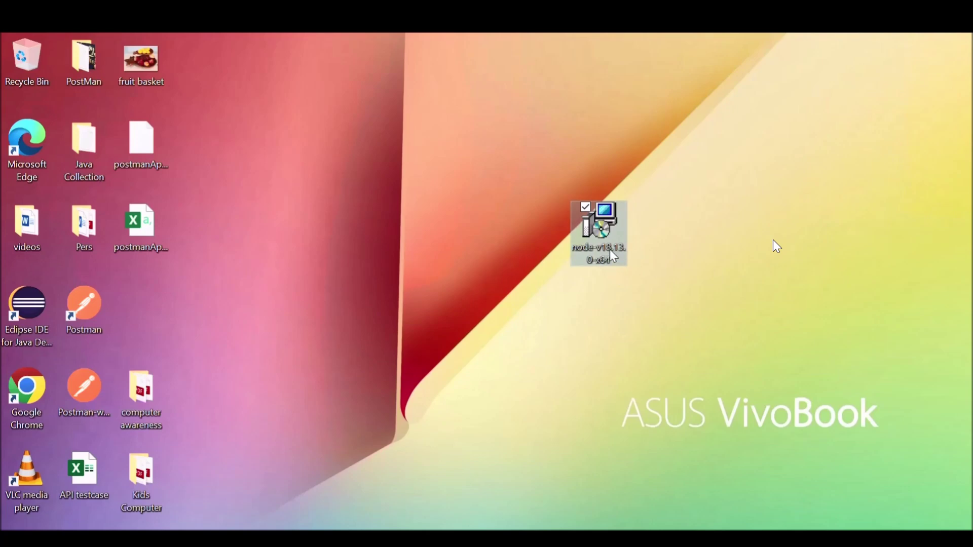
right_click(609, 244)
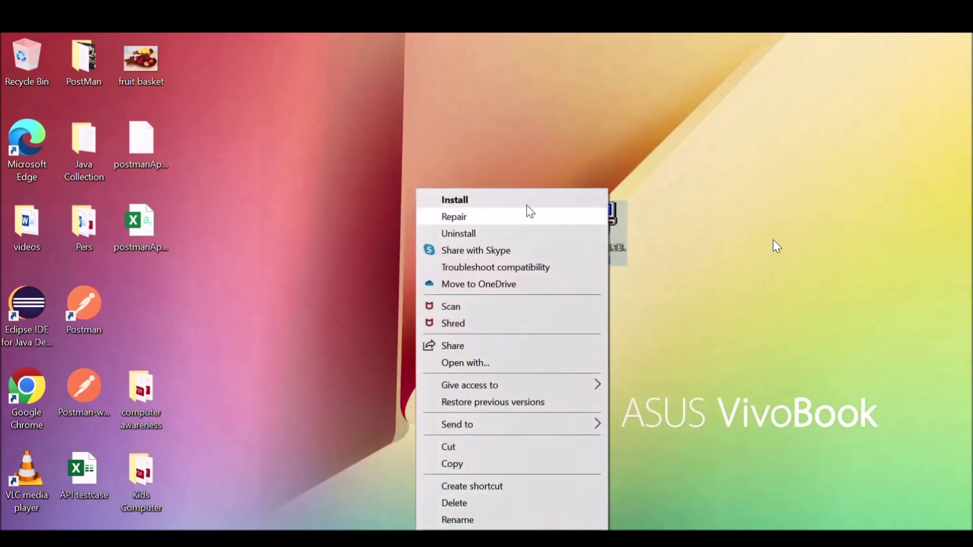
left_click(515, 206)
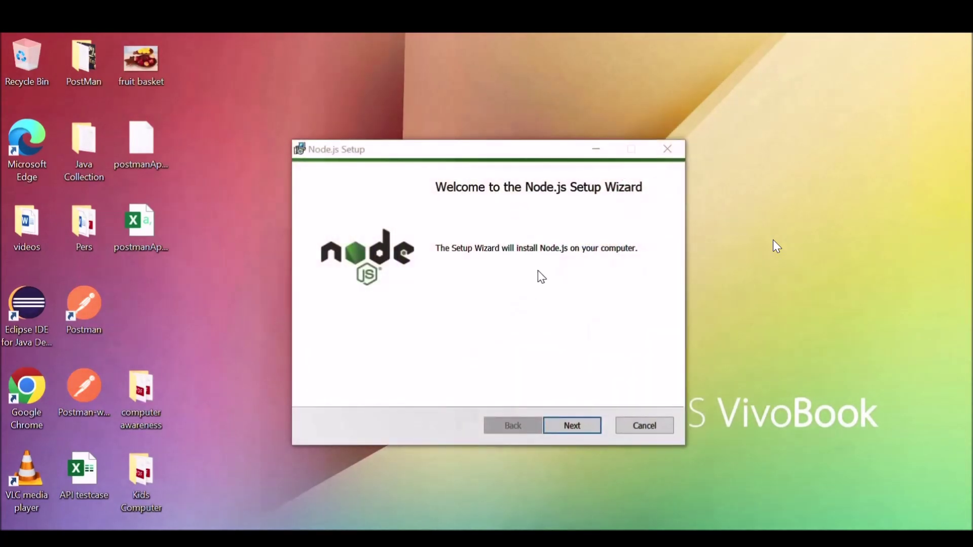
left_click(581, 430)
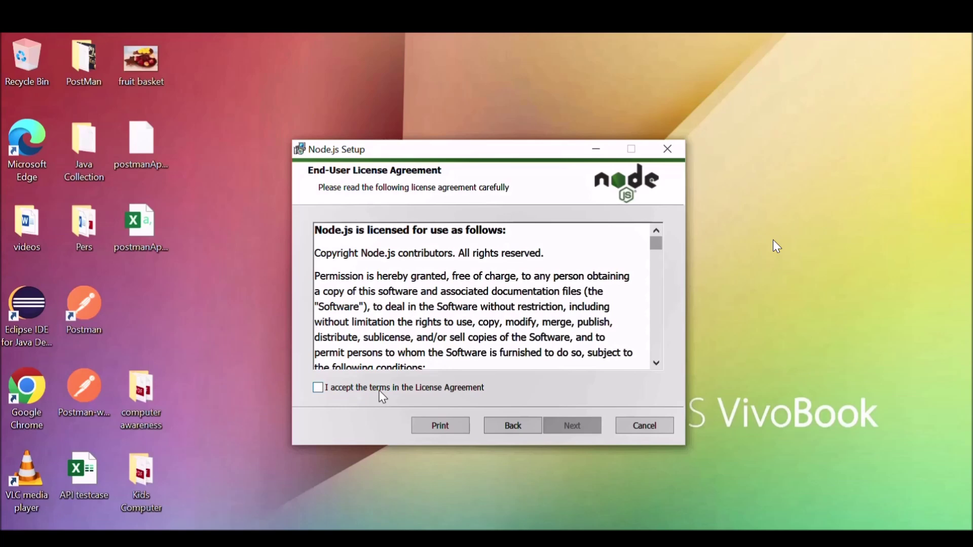
Step: Accept the terms of the Node.js license agreement, look through its text to the end, and continue
left_click(394, 391)
left_click_drag(660, 247, 660, 380)
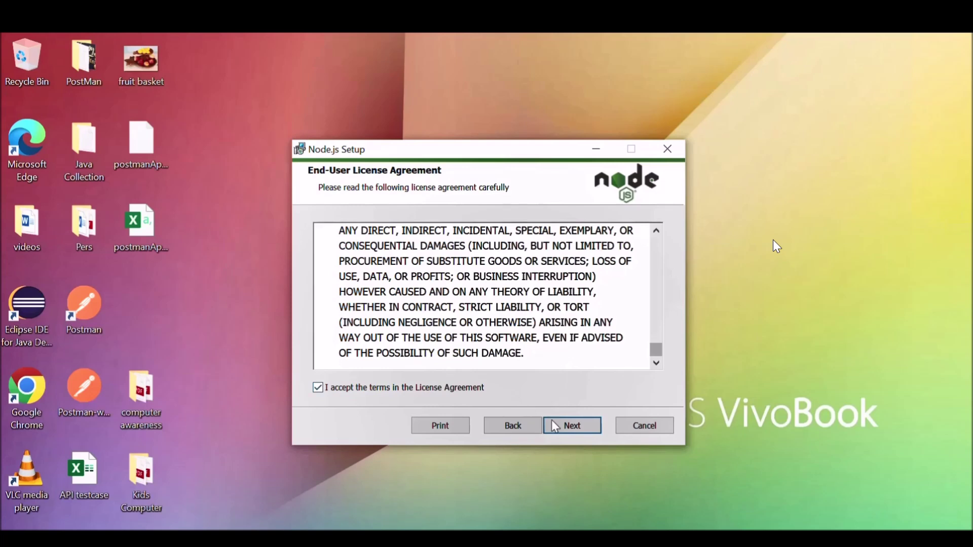
left_click(569, 434)
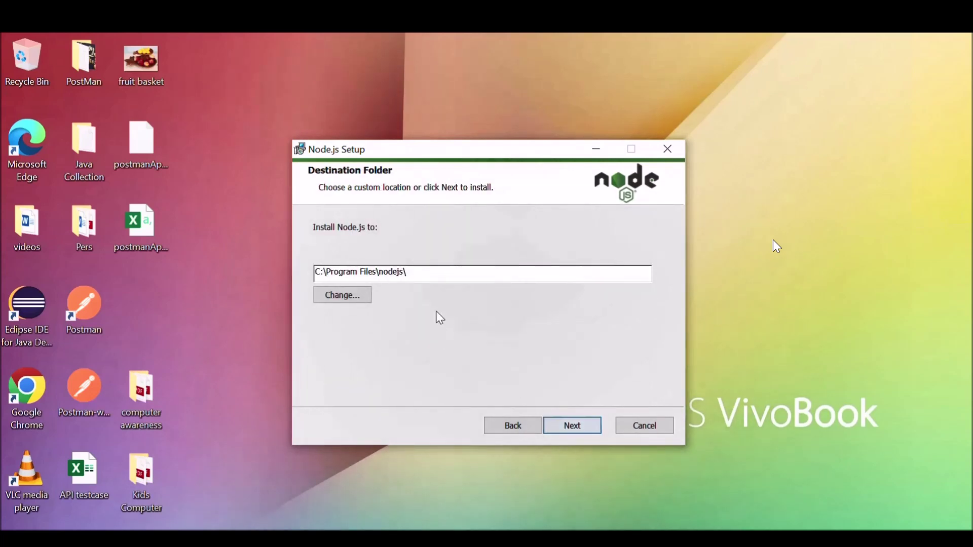
Step: Keep C:\Program Files\nodejs\ as the Node.js destination folder and continue
left_click_drag(424, 272, 278, 274)
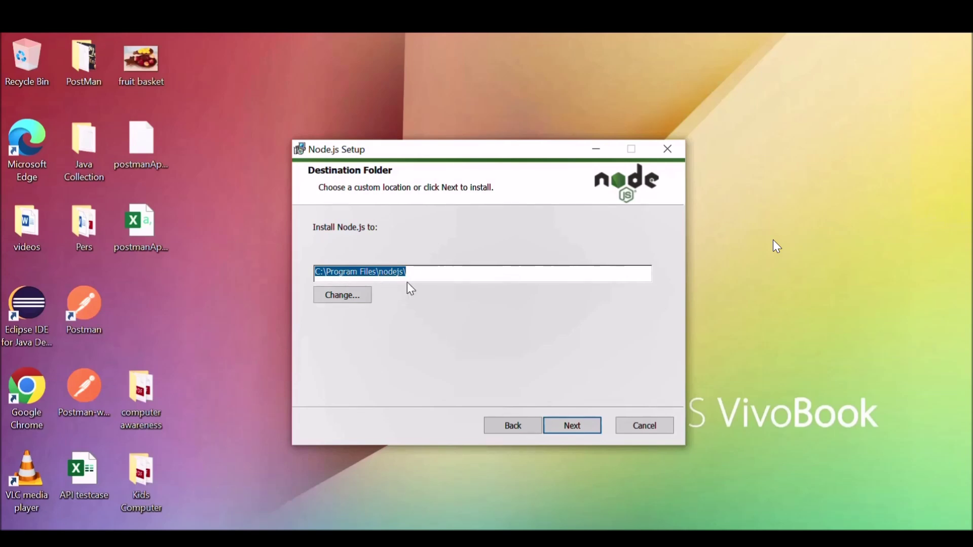
left_click(428, 276)
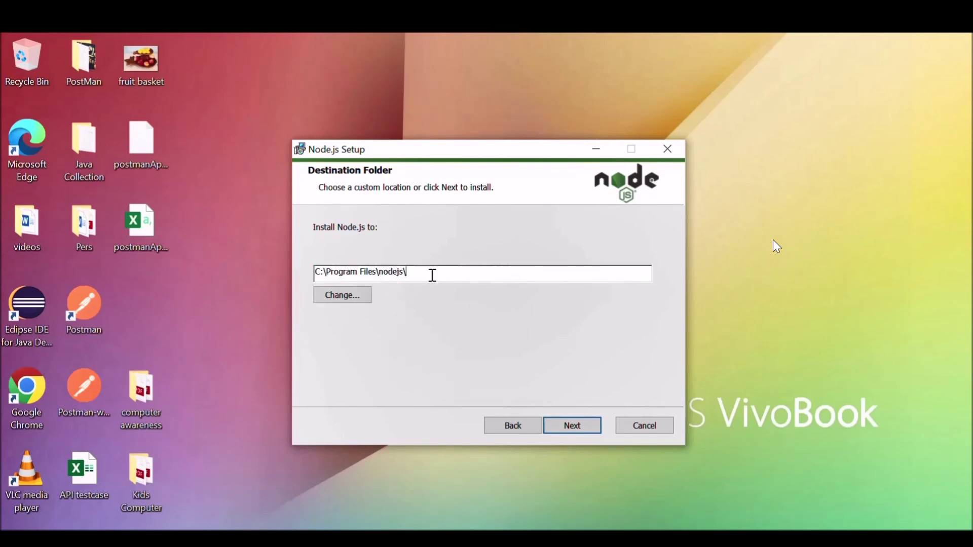
left_click_drag(432, 275, 302, 272)
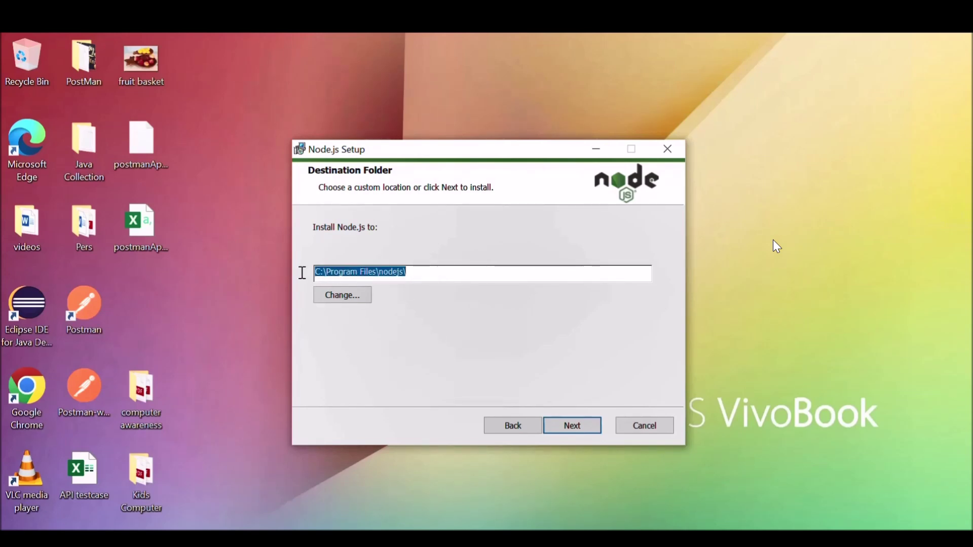
left_click(569, 429)
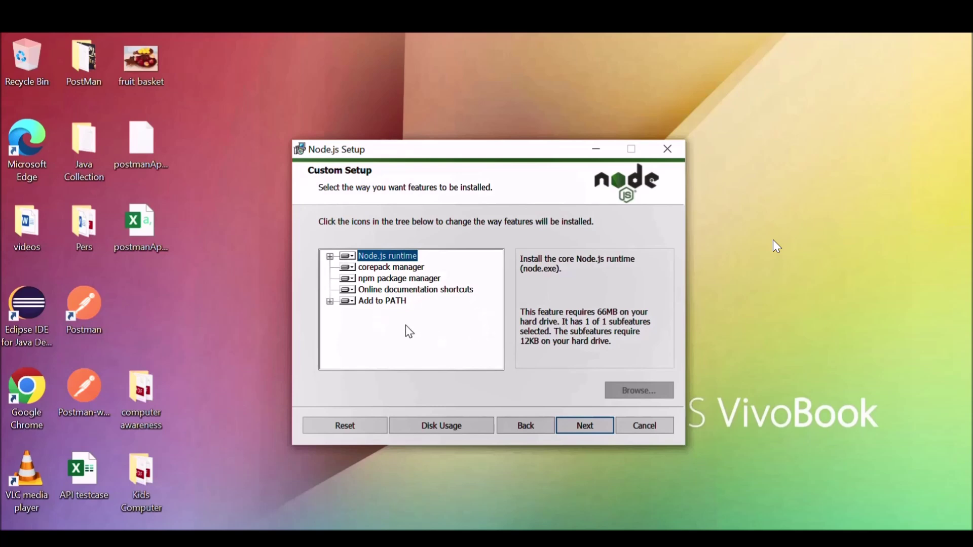
Step: Keep the default features including npm package manager, and skip the automatic installation of native module tools
left_click(401, 283)
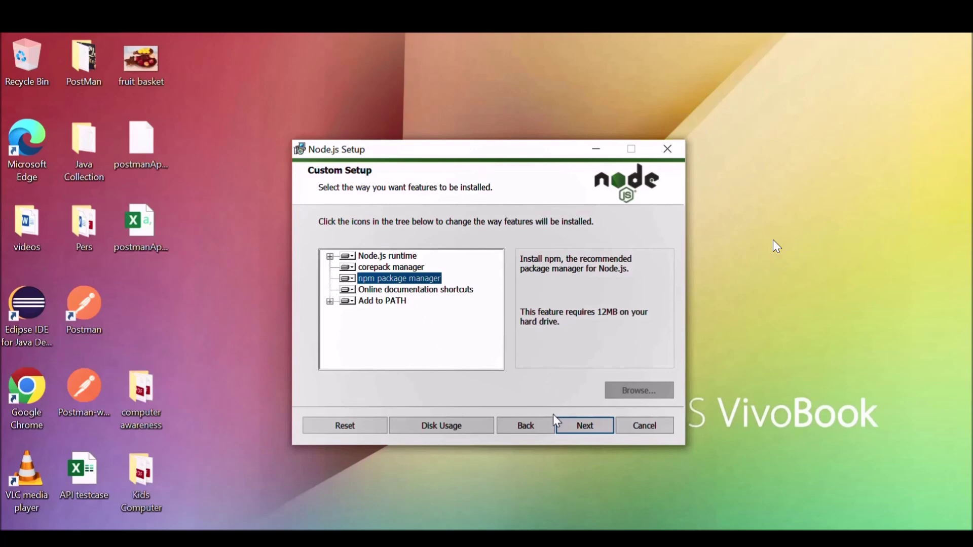
left_click(570, 427)
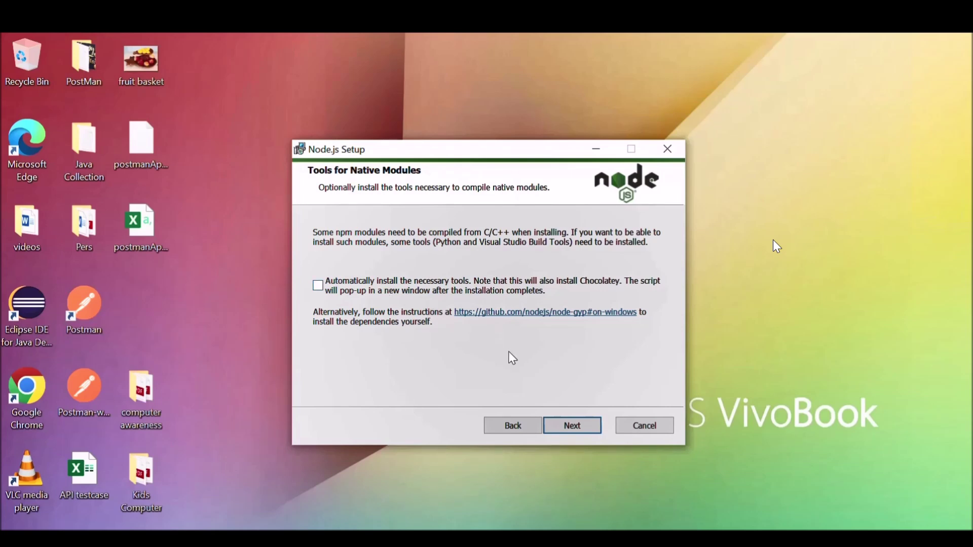
left_click(567, 429)
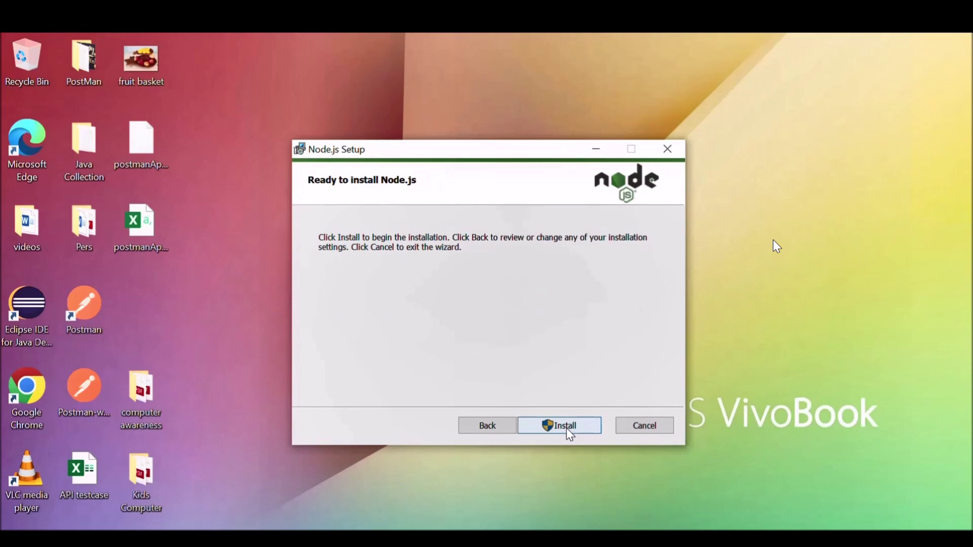
Step: Install Node.js with the chosen settings and finish the setup wizard
left_click(568, 429)
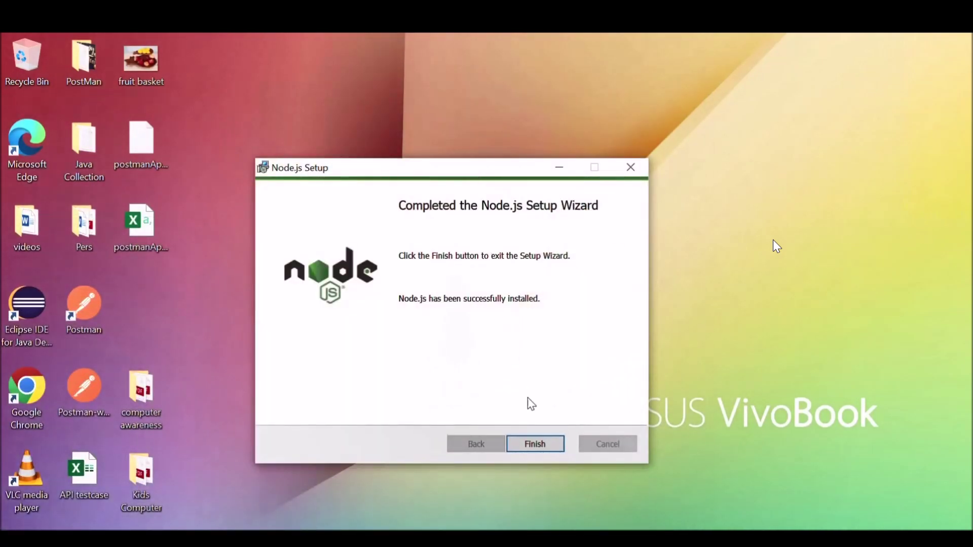
left_click(542, 451)
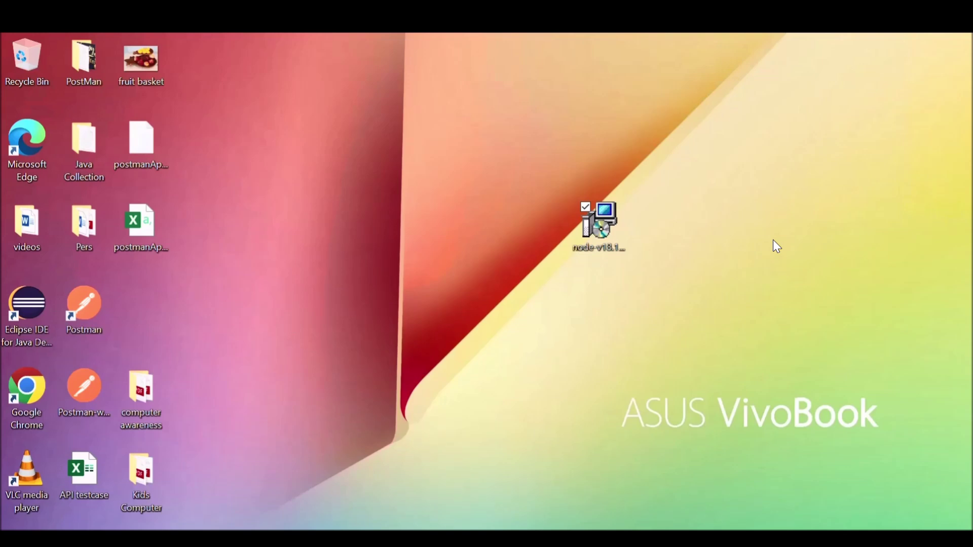
Step: Find This PC with a Windows search for "this", open it, and display the computer's properties
key("super+s")
type("c")
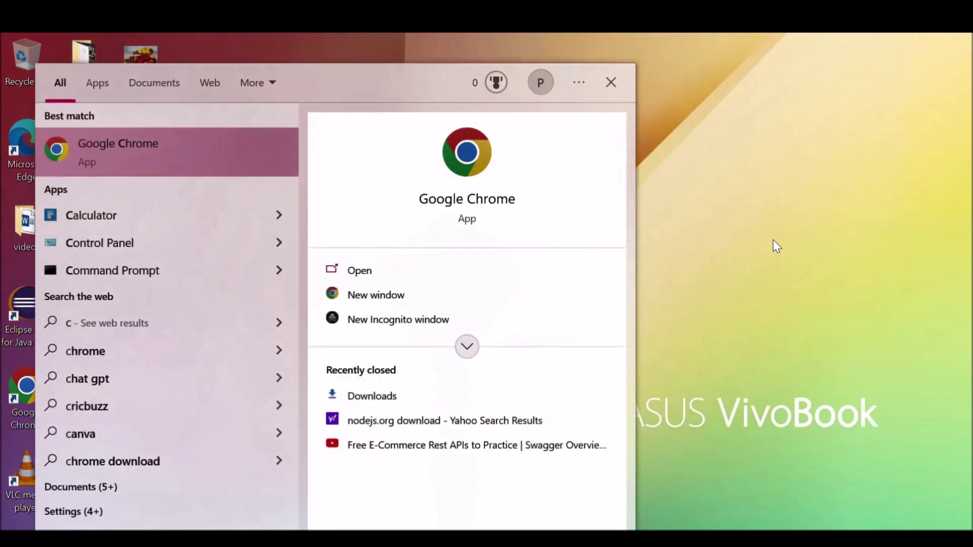
key("BackSpace")
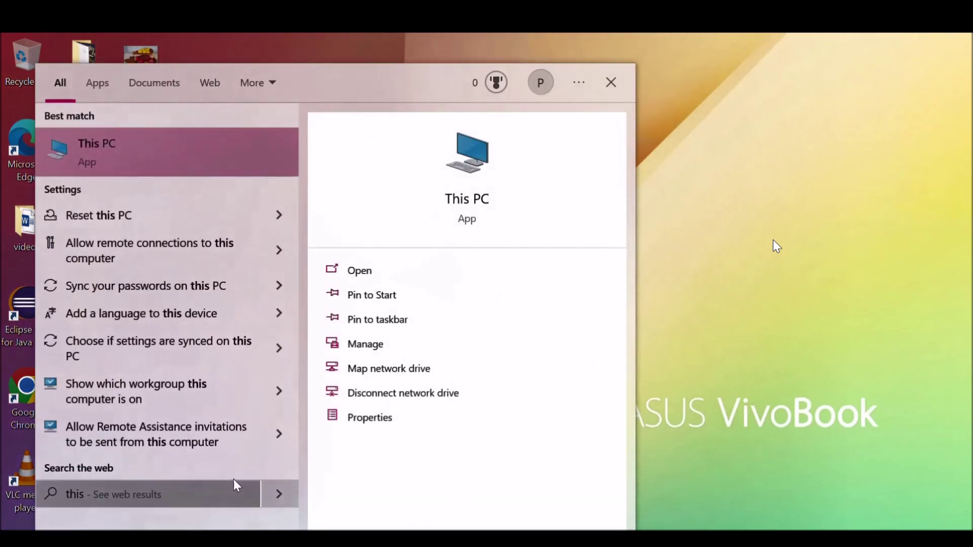
left_click(97, 144)
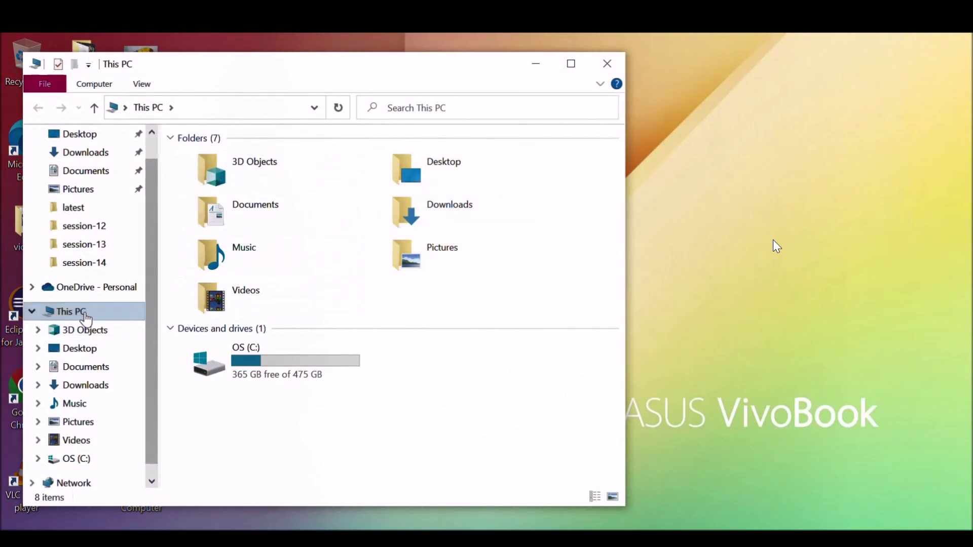
right_click(84, 315)
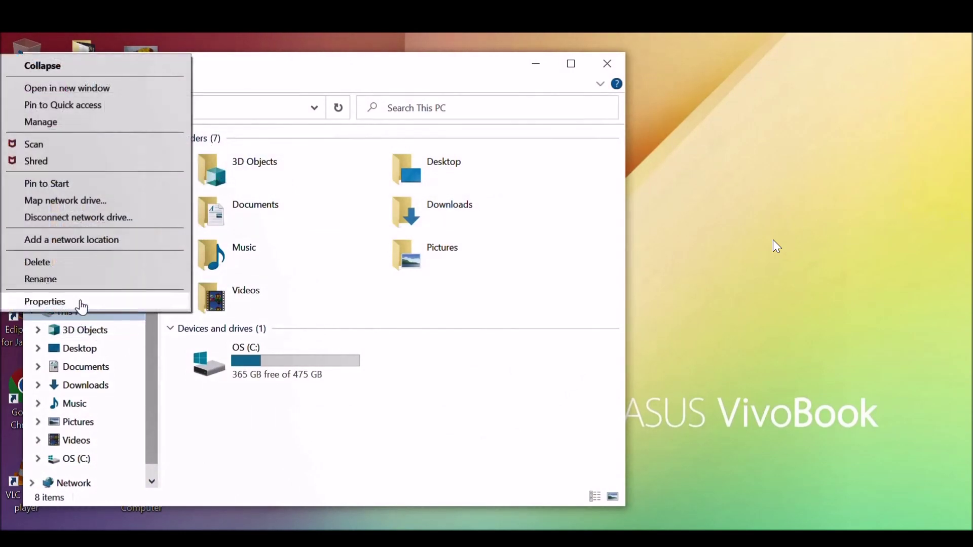
left_click(81, 304)
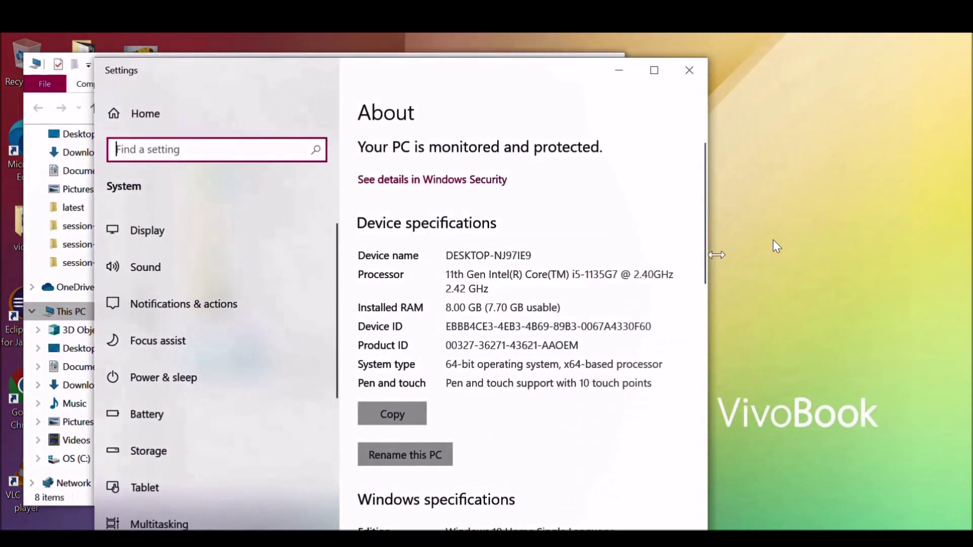
Step: Open the advanced system settings from the About page and display the environment variables
left_click_drag(705, 225, 744, 522)
left_click_drag(704, 445, 706, 467)
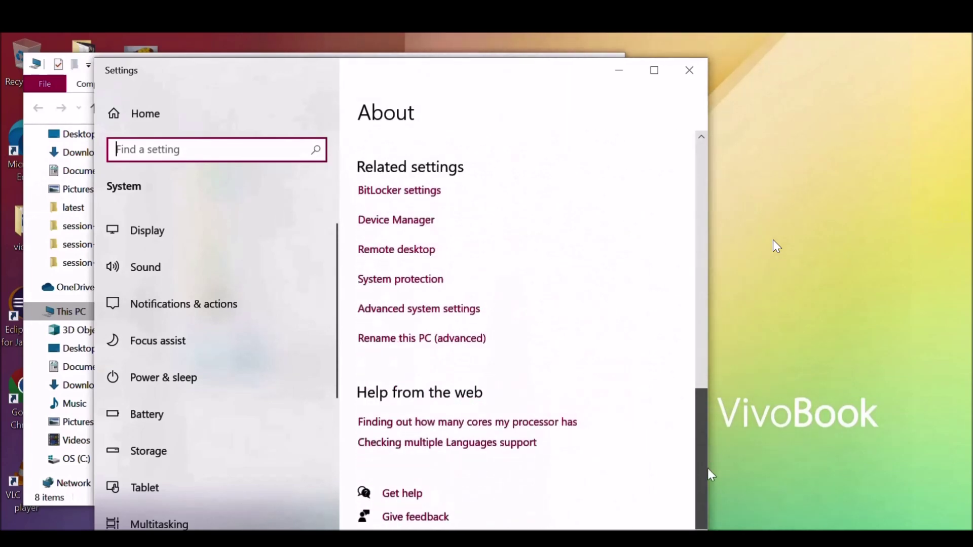
left_click(428, 310)
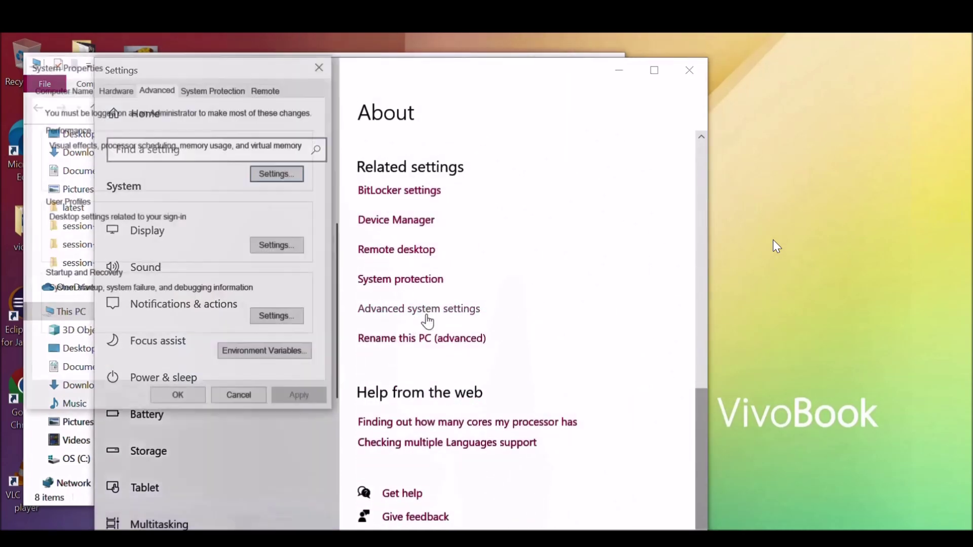
left_click(258, 359)
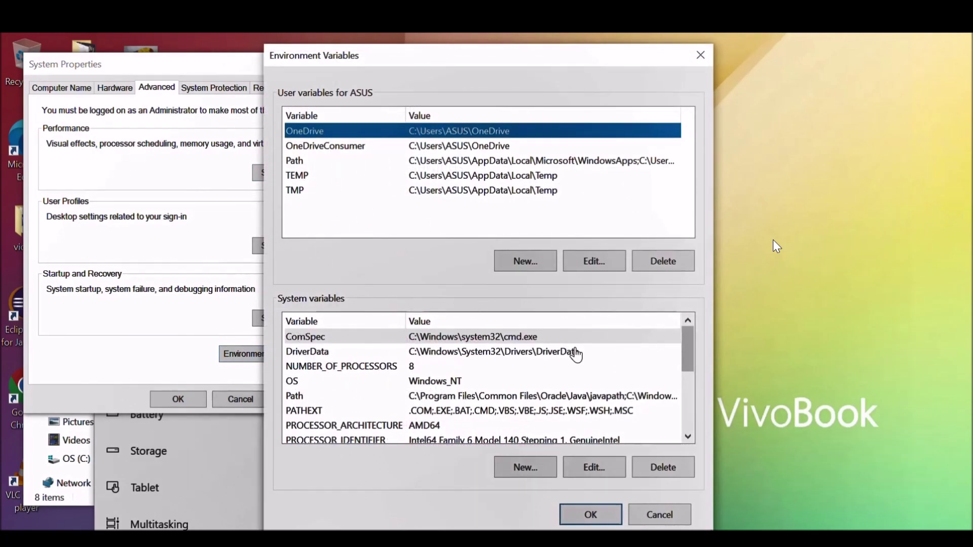
Step: Open the system Path variable for editing and check its C:\Program Files\nodejs\ entry
mouse_move(686, 361)
left_mouse_down()
mouse_move(703, 427)
mouse_move(681, 421)
mouse_move(681, 370)
left_mouse_up()
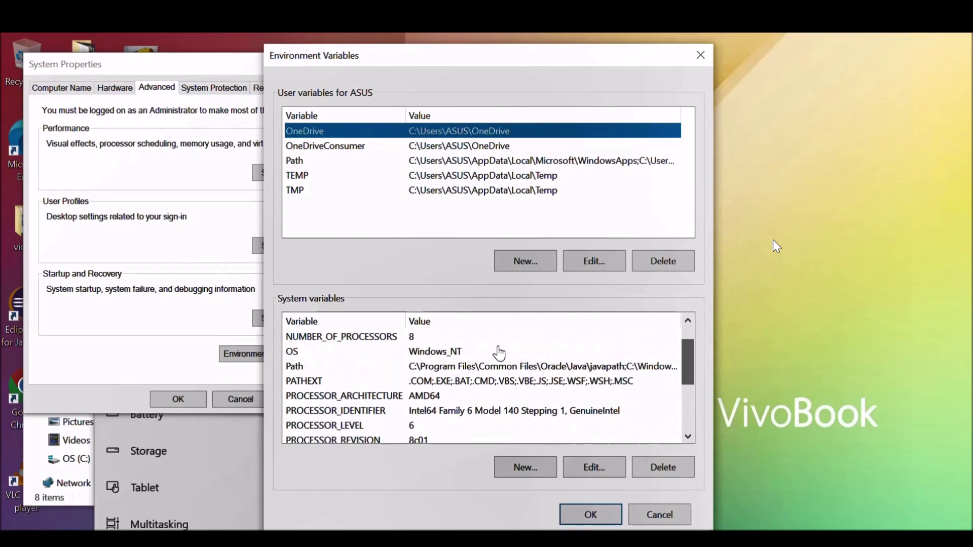
left_click(475, 369)
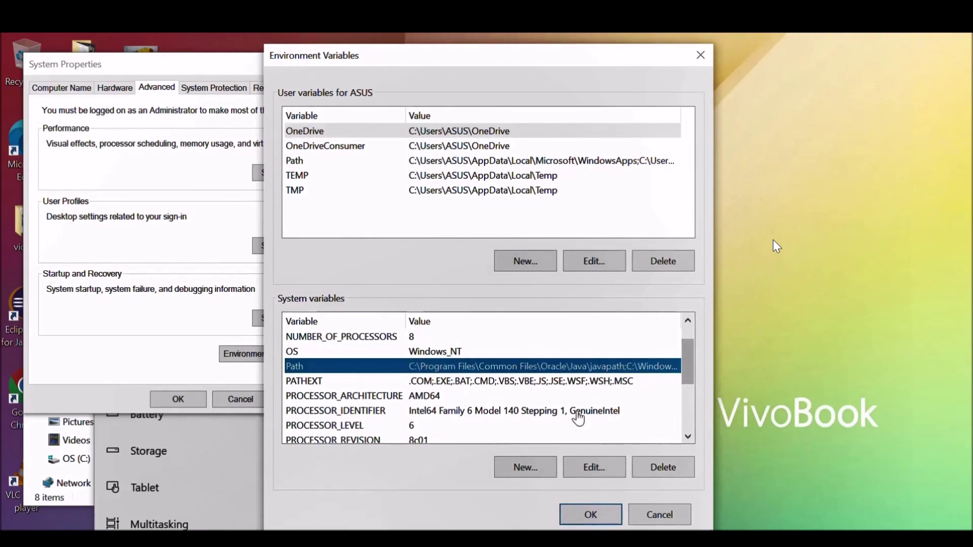
left_click(590, 464)
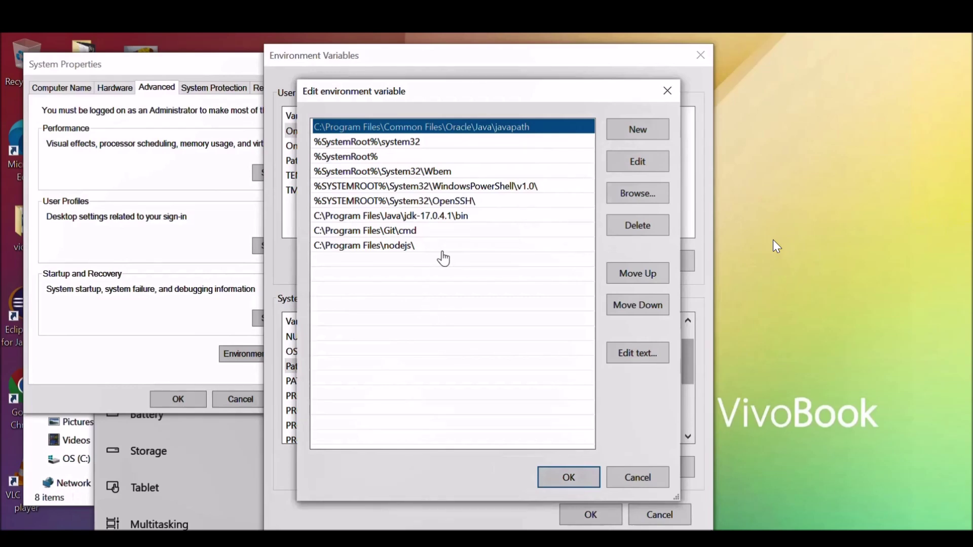
left_click(434, 247)
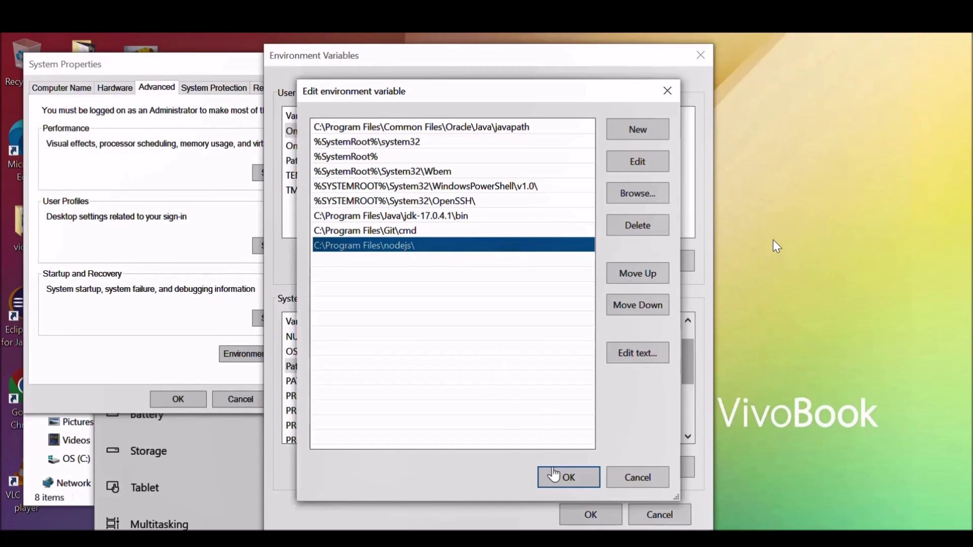
Step: Confirm and close the environment variable and System Properties dialogs, and close the Settings and This PC windows
left_click(563, 477)
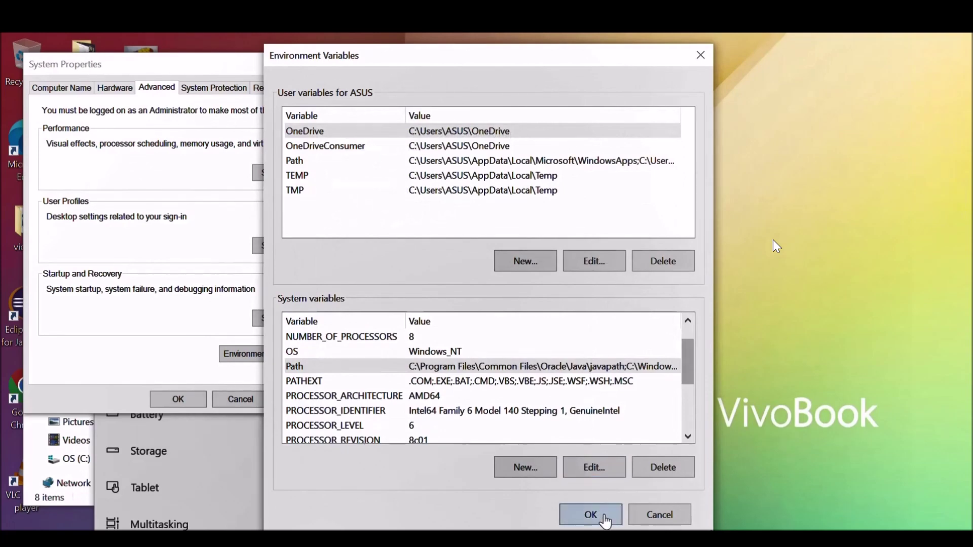
left_click(603, 516)
left_click(178, 399)
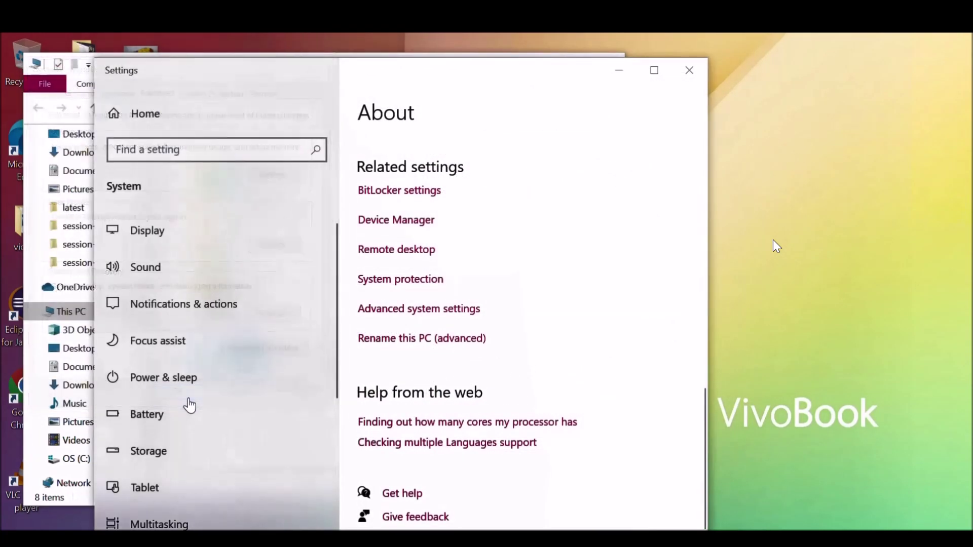
left_click(690, 70)
left_click(603, 64)
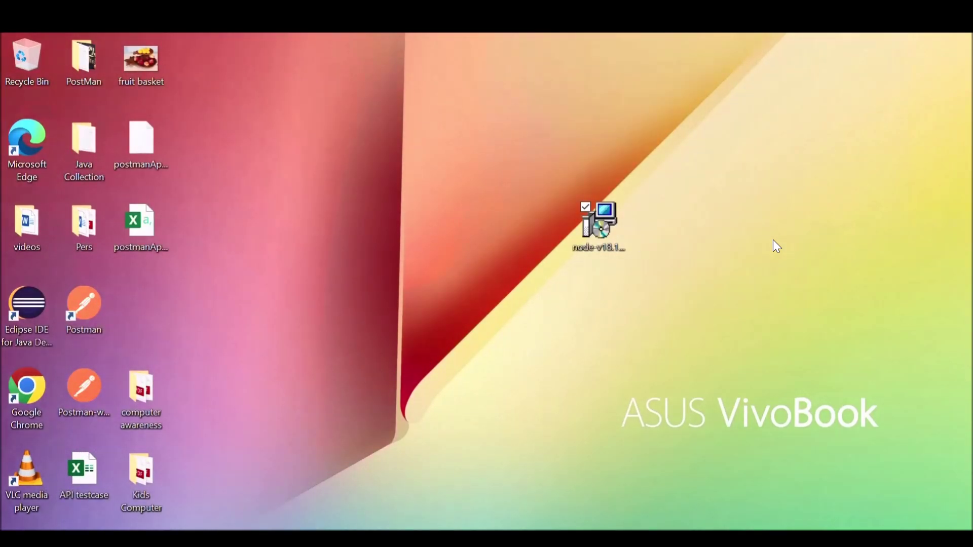
Step: Open Command Prompt and check the installed Node.js version with node --version
key("super+s")
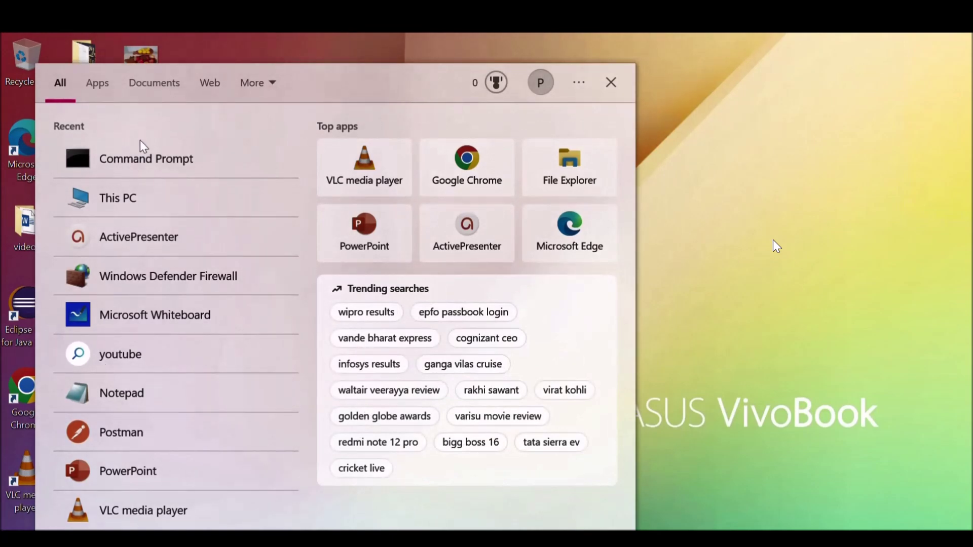
left_click(148, 163)
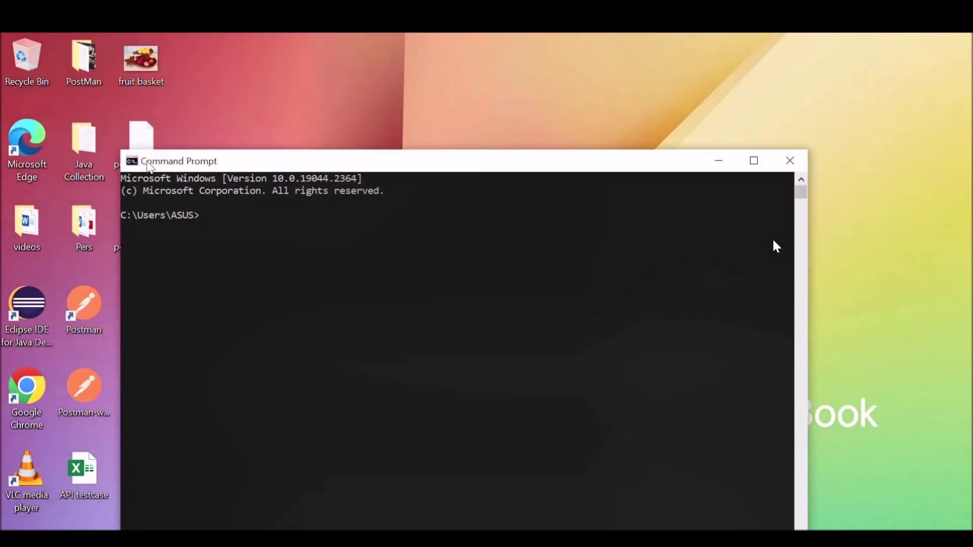
left_click(257, 243)
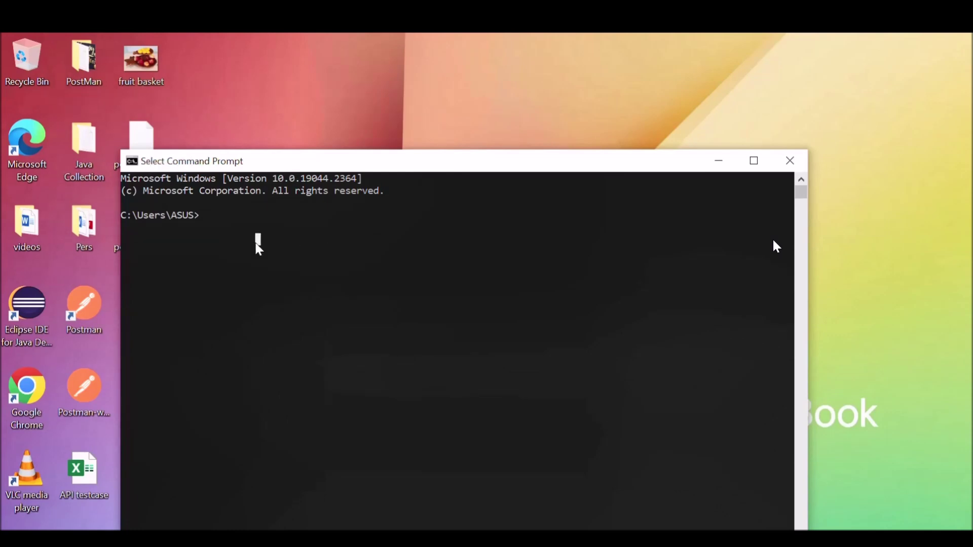
key("Escape")
type("node --version")
key("Return")
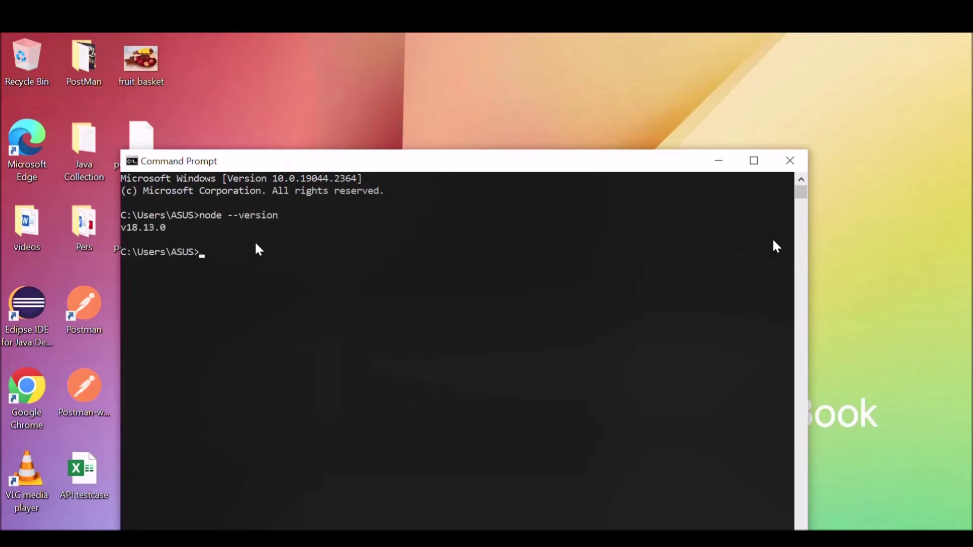
left_click_drag(174, 229, 122, 234)
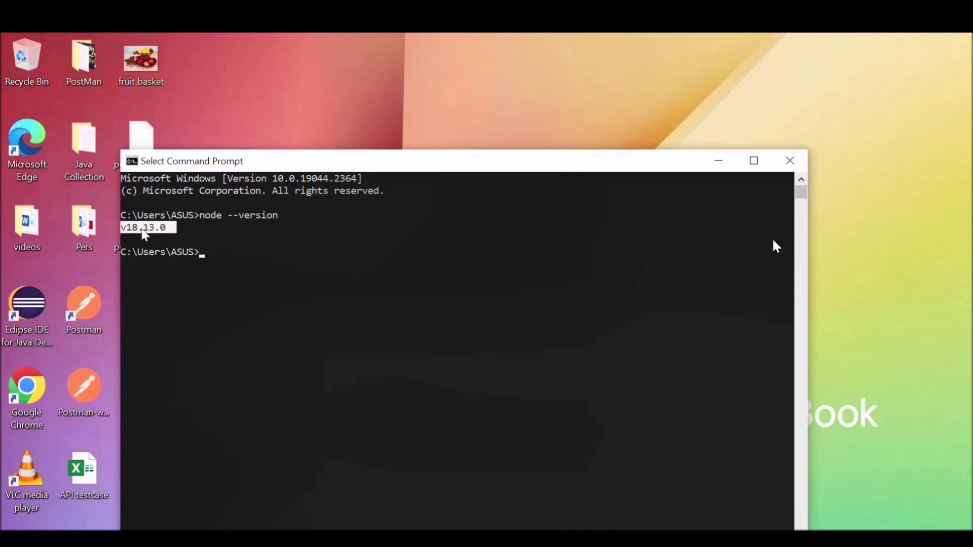
Step: Check the installed npm version with npm --version
left_click(219, 252)
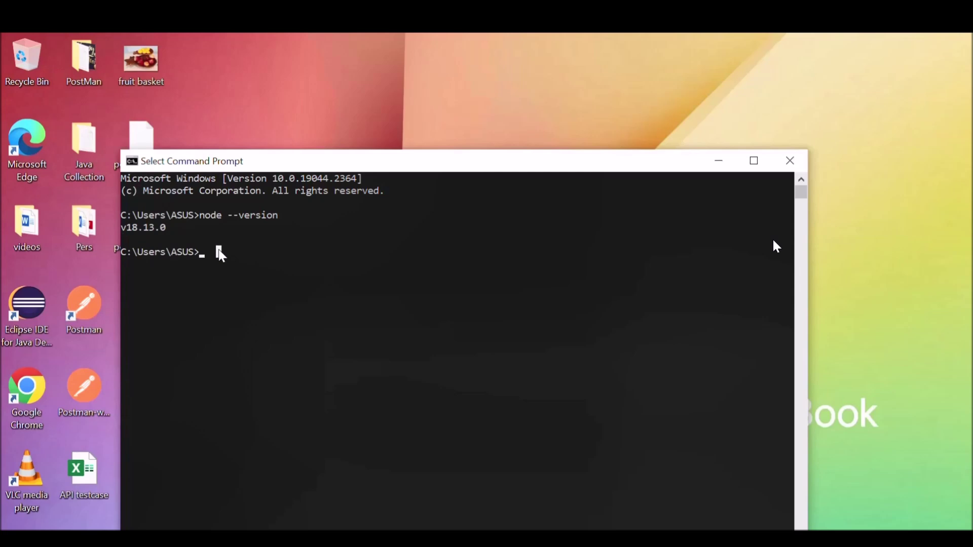
type("npm")
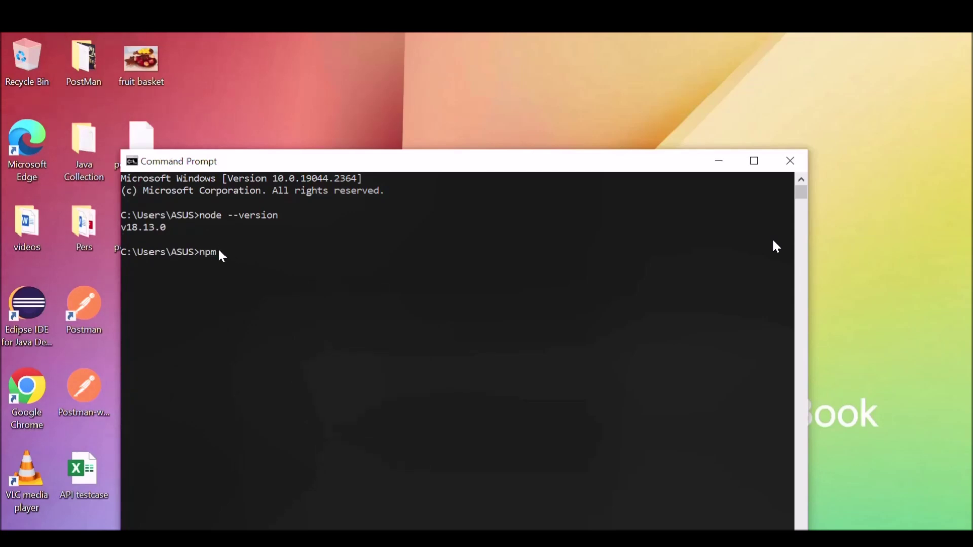
type(" --version")
key("Return")
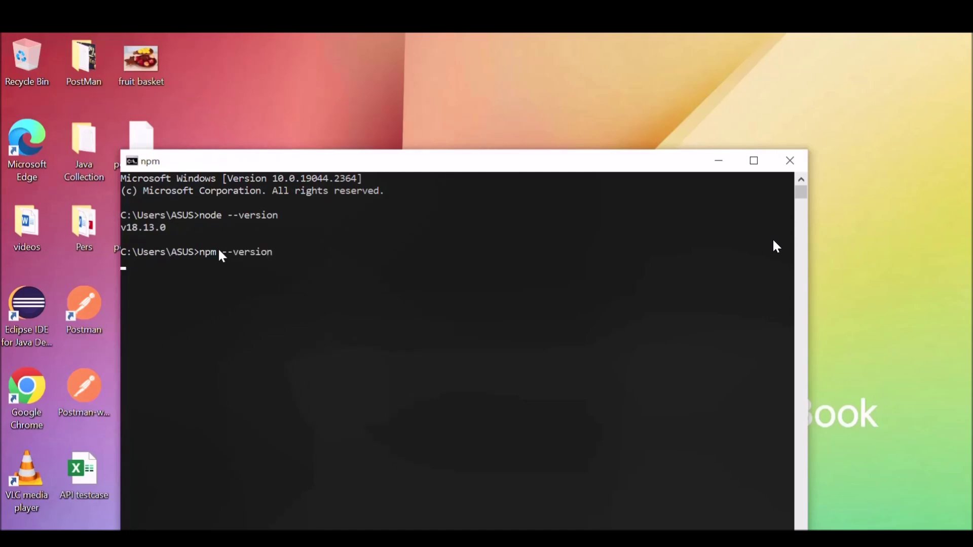
left_click(156, 268)
left_click_drag(155, 268, 122, 268)
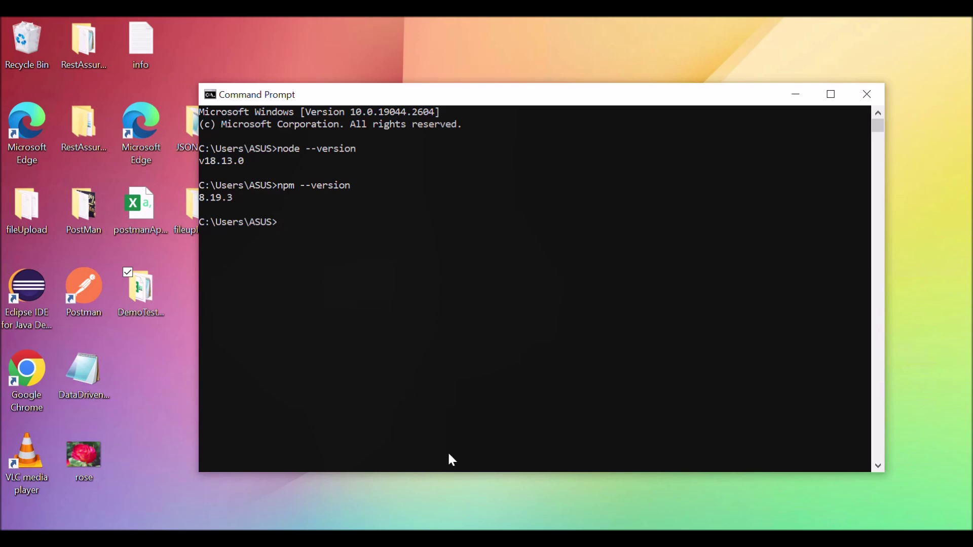
Step: Switch to the Notepad notes and review the npm install json-server command
left_click(507, 494)
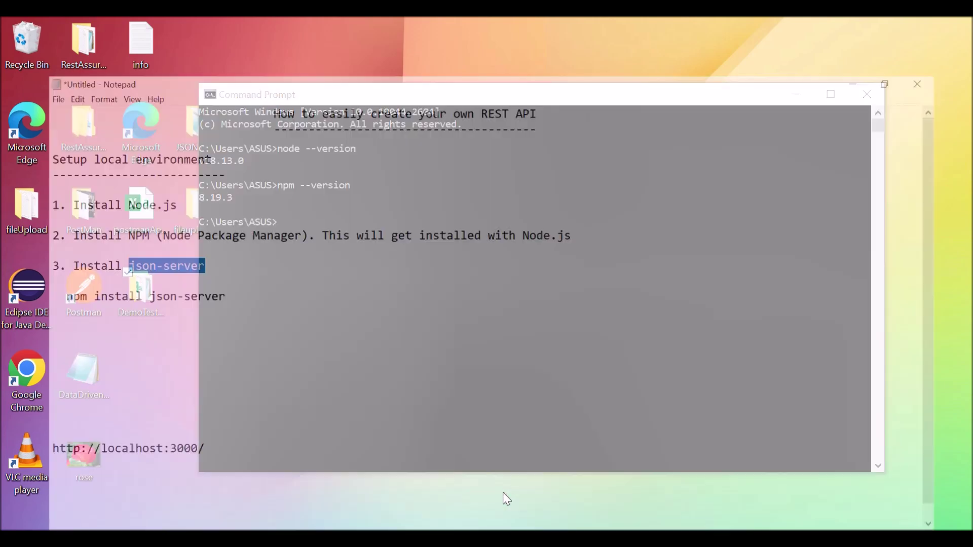
double_click(32, 259)
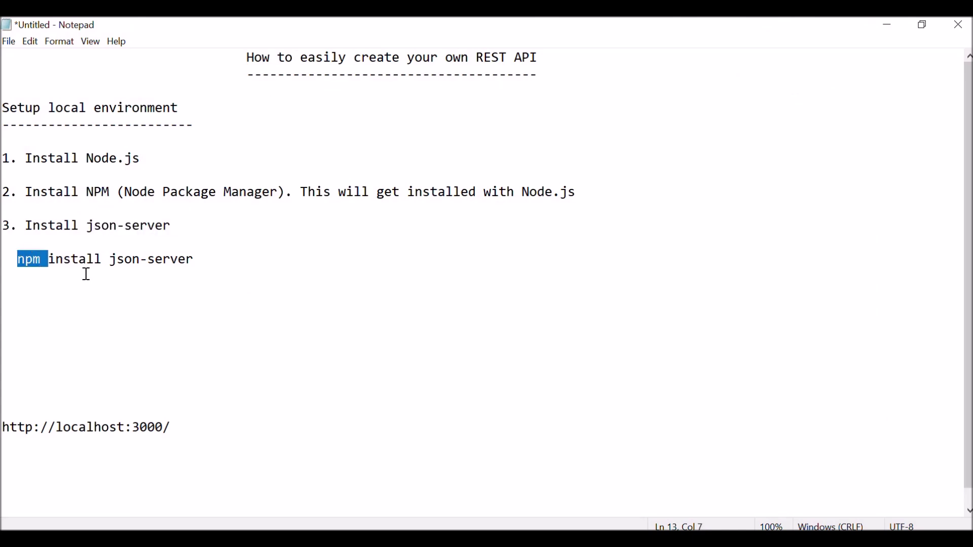
double_click(29, 261)
double_click(68, 261)
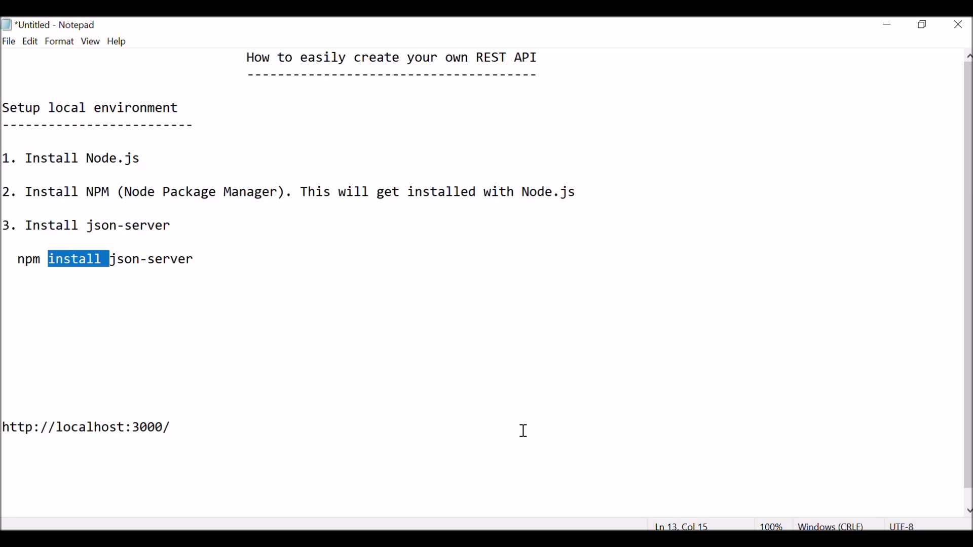
Step: Return to Command Prompt and install json-server with npm install json-server
key("alt+Tab")
type("npm inst")
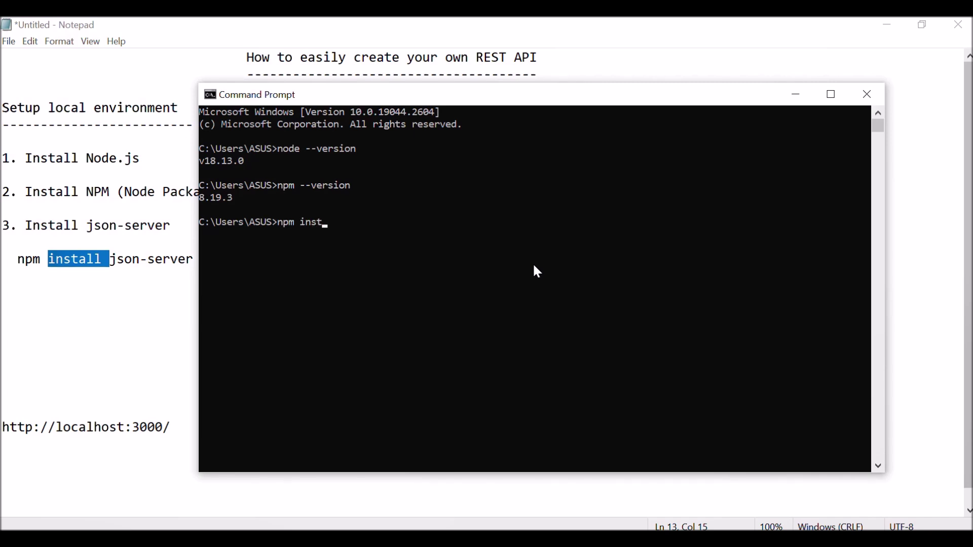
type("all ja")
type("on-server")
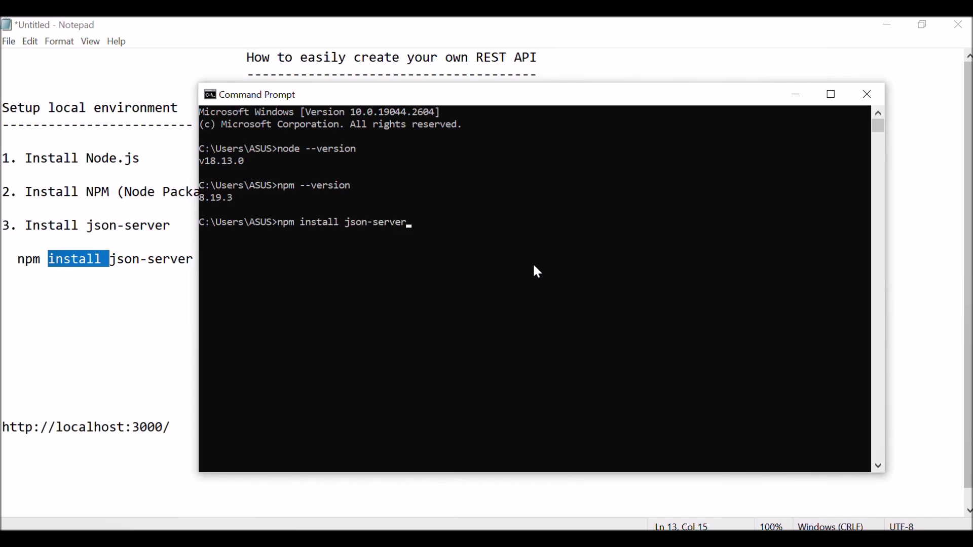
key("Return")
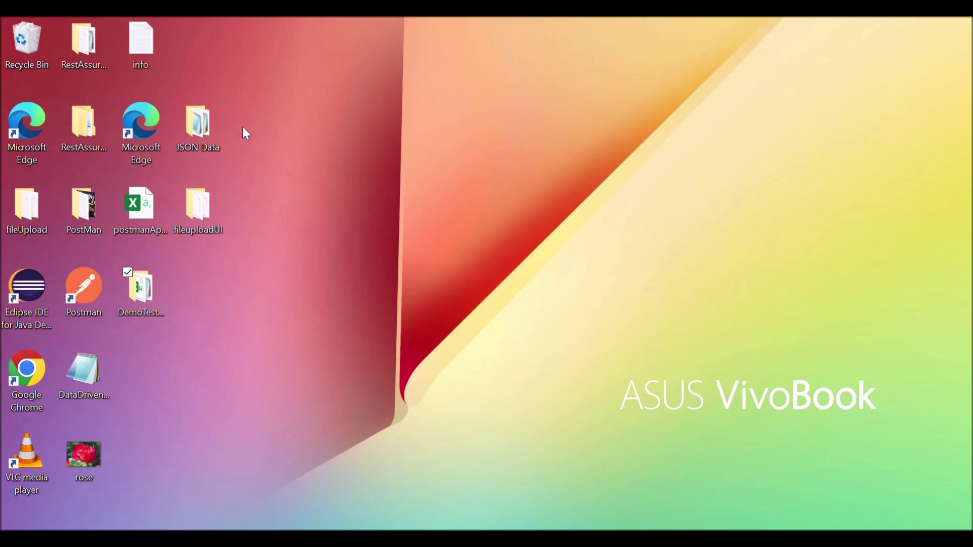
Step: Open the JSON Data folder on the desktop, view its user JSON file in Notepad, and close the file
double_click(208, 120)
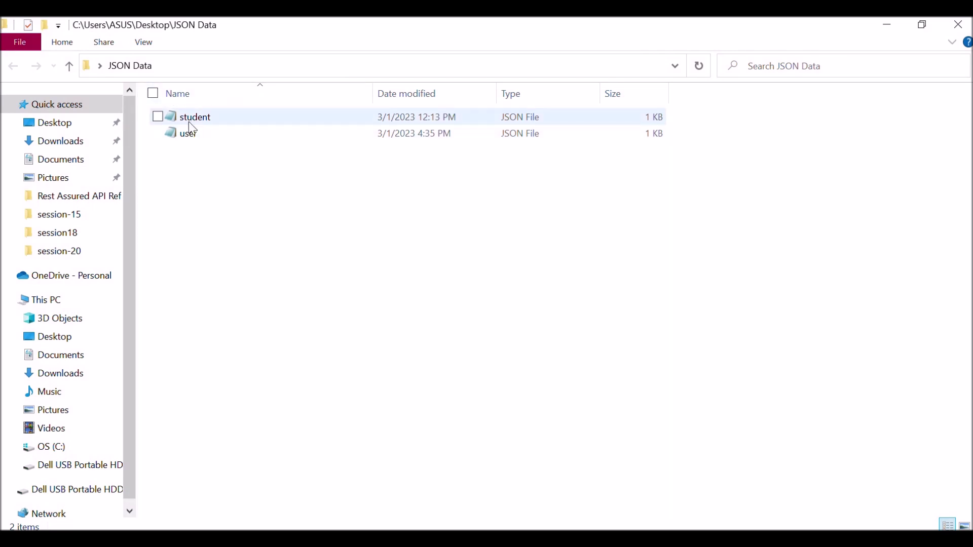
left_click(180, 134)
double_click(179, 134)
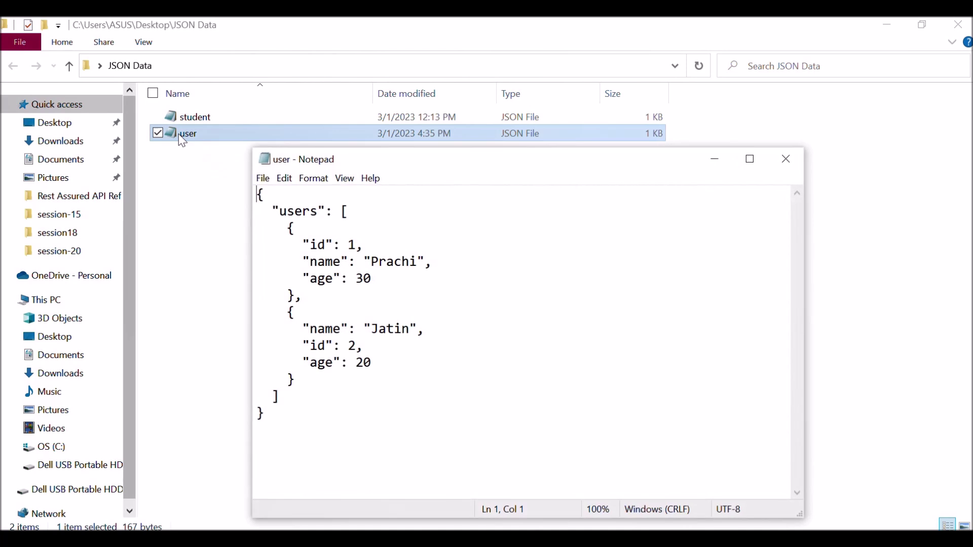
left_click(787, 162)
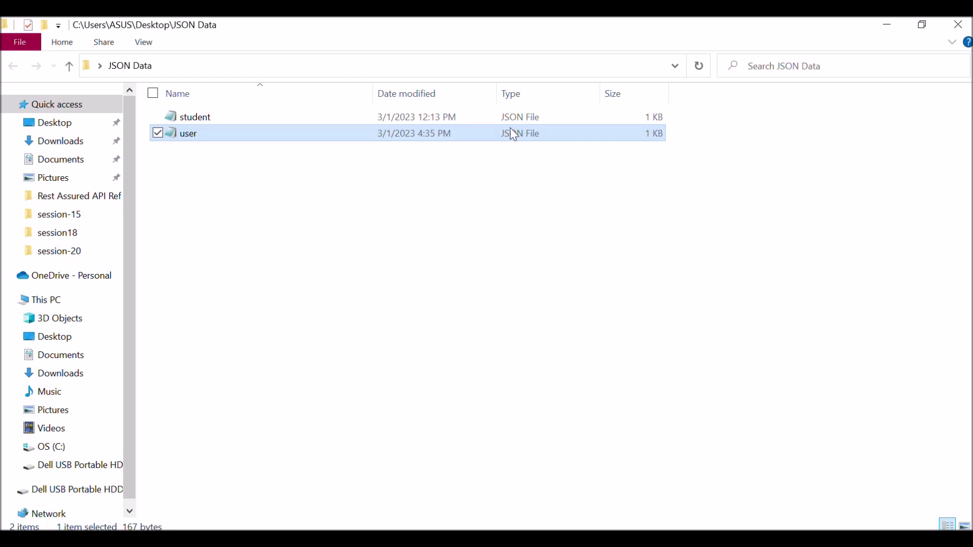
Step: Reopen the user JSON file, examine the objects in its users array, and close it again
double_click(194, 132)
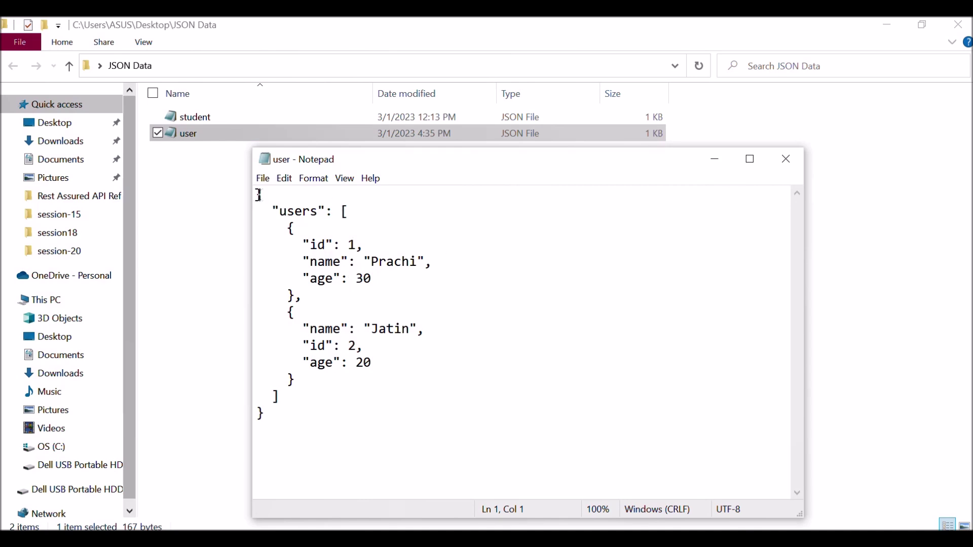
left_click_drag(281, 227, 333, 296)
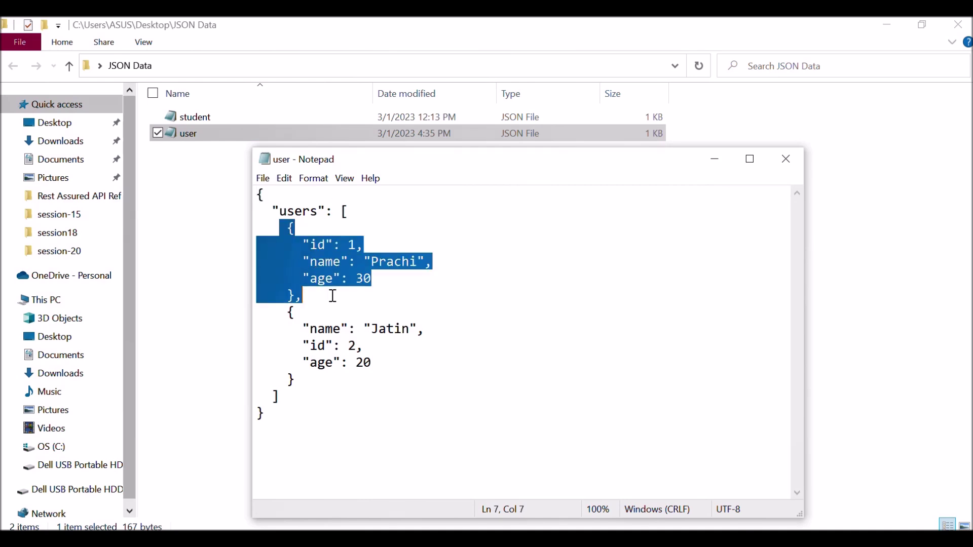
left_click(281, 228)
left_click_drag(282, 228, 341, 378)
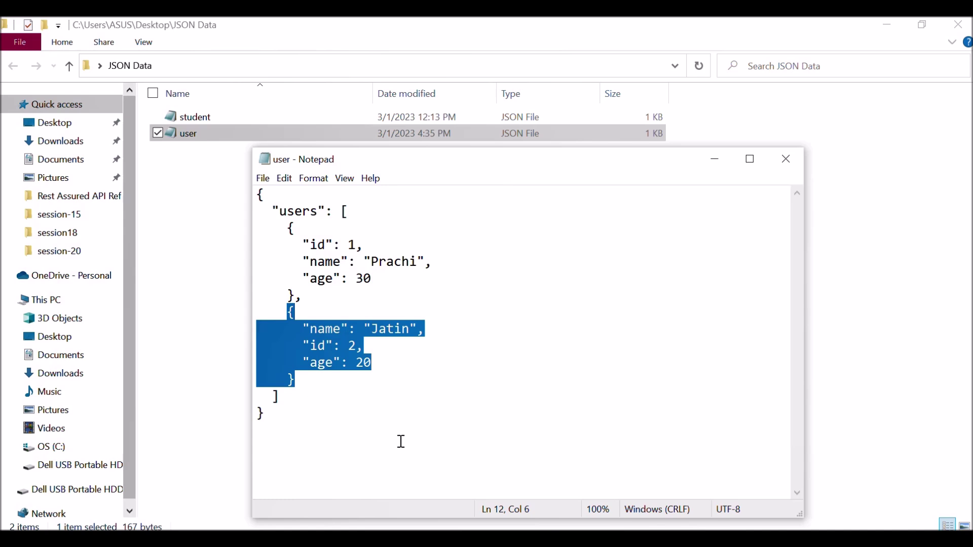
left_click(786, 159)
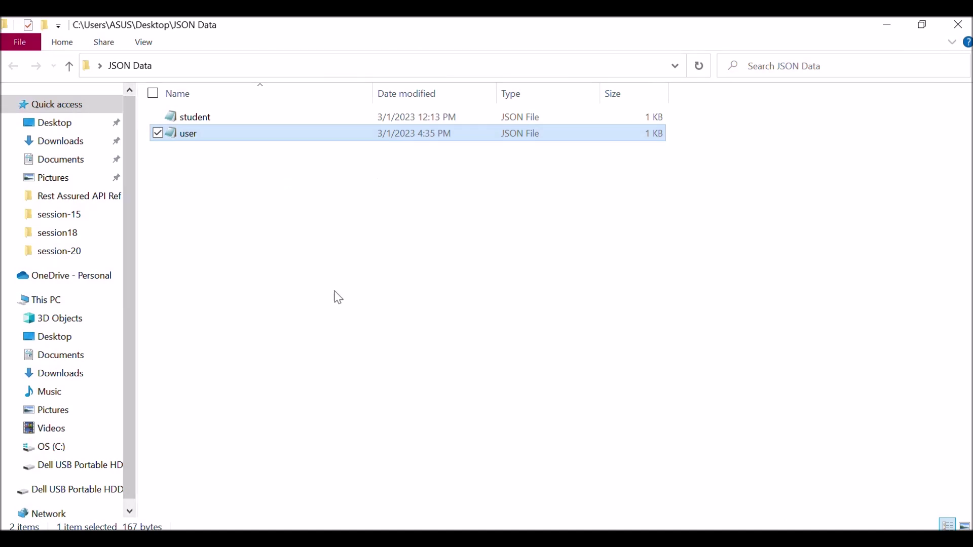
Step: Open a command prompt in the JSON Data folder by running cmd from its folder path, and move the window clear of the file list
left_click(338, 298)
left_click(260, 72)
left_click(293, 68)
left_click_drag(293, 67, 2, 66)
type("cm")
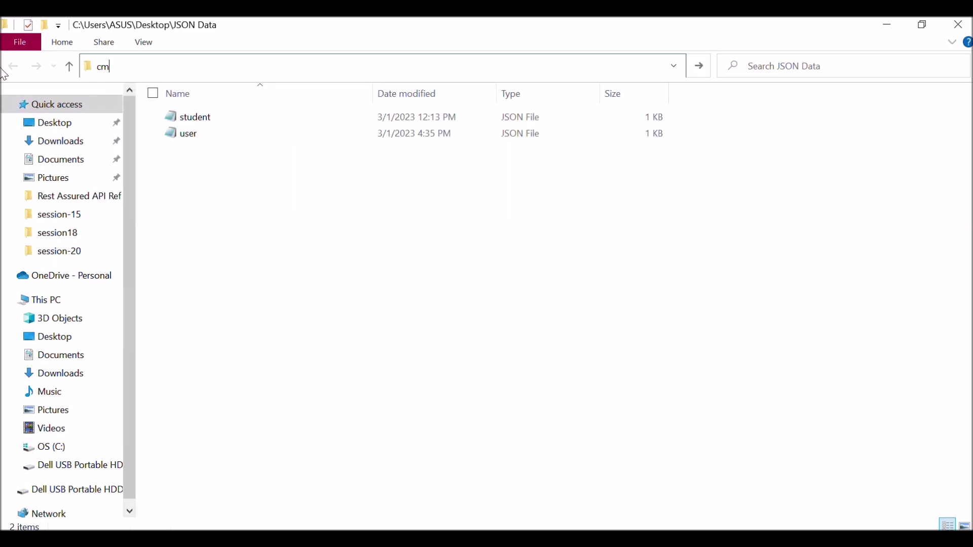
type("d")
key("Return")
left_click(184, 67)
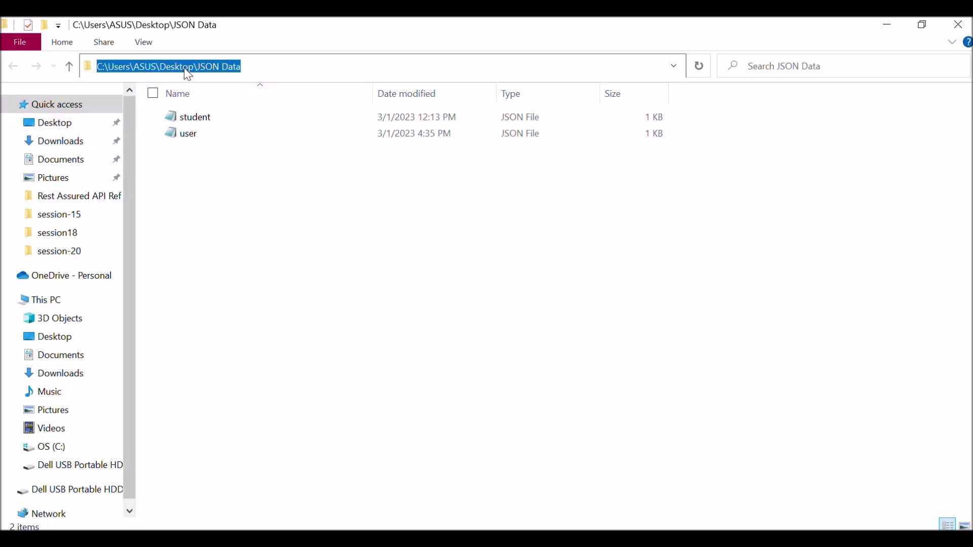
type("cmd")
key("Return")
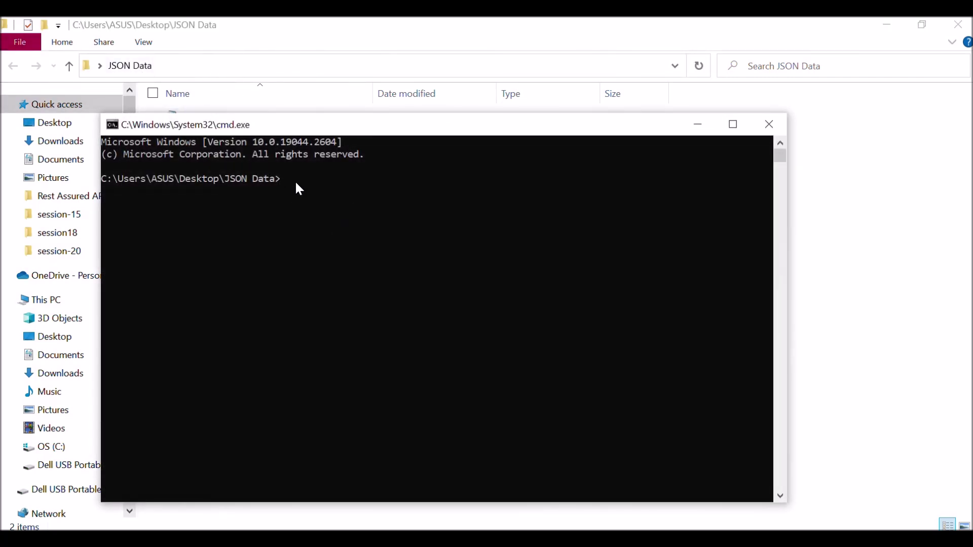
left_click_drag(296, 183, 167, 178)
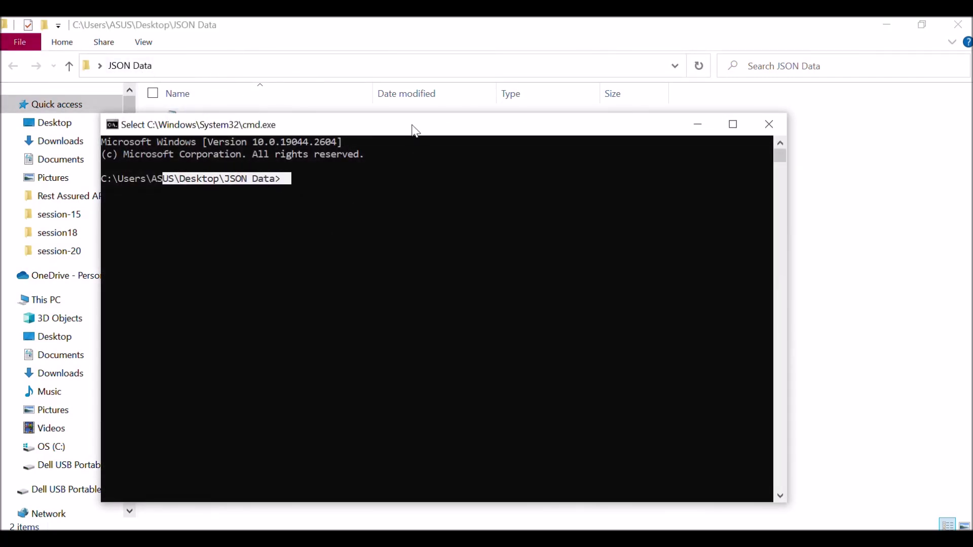
left_click_drag(415, 131, 459, 196)
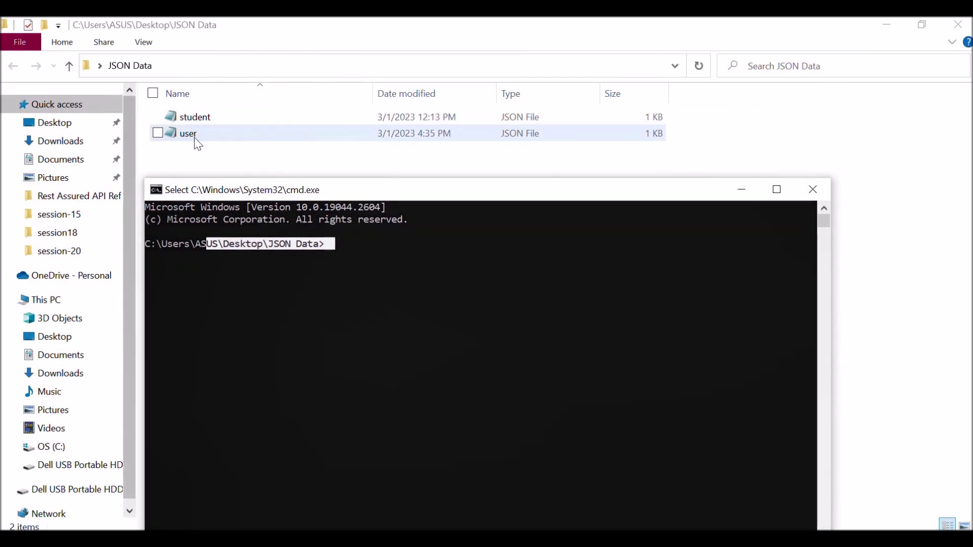
Step: Start the server for the user data with json-server user.json
left_click(349, 244)
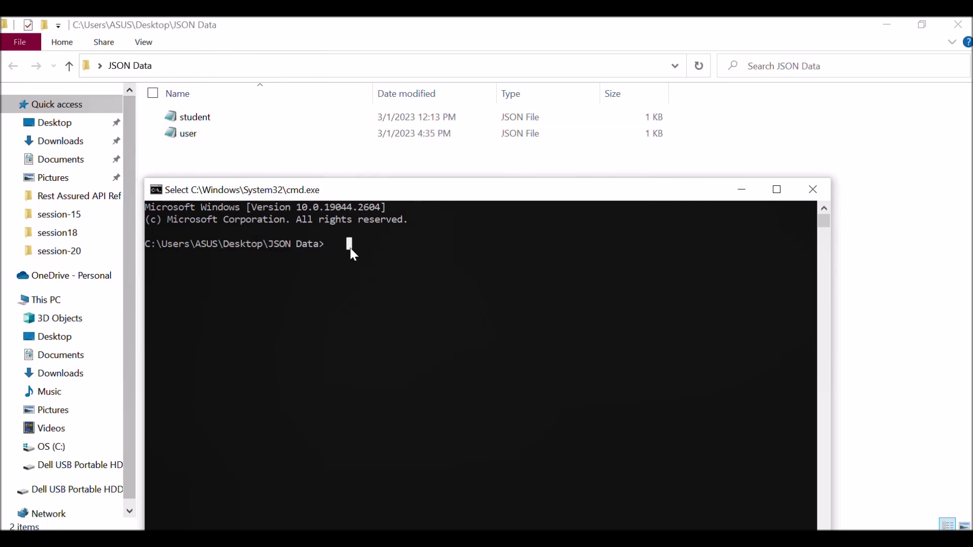
left_click(331, 245)
type("json-server")
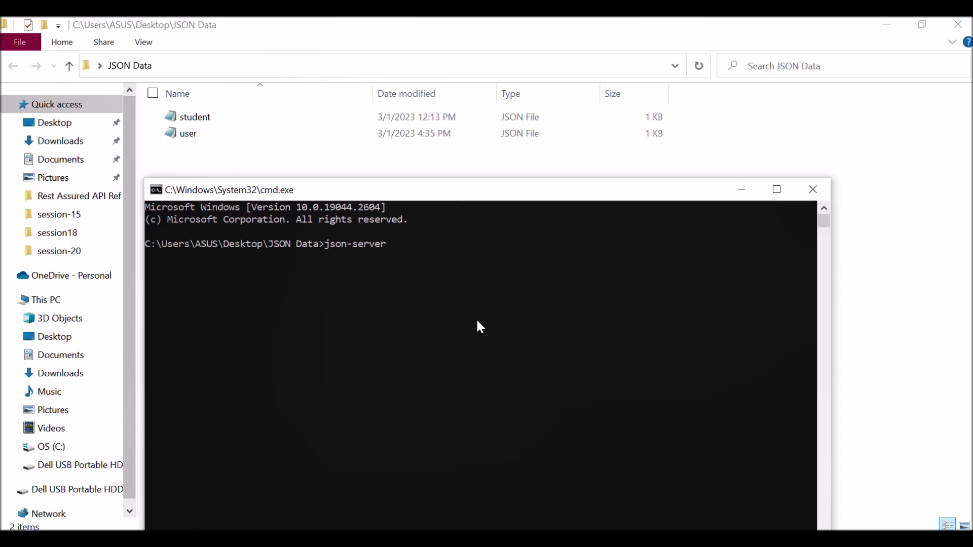
type(" user.json")
key("Return")
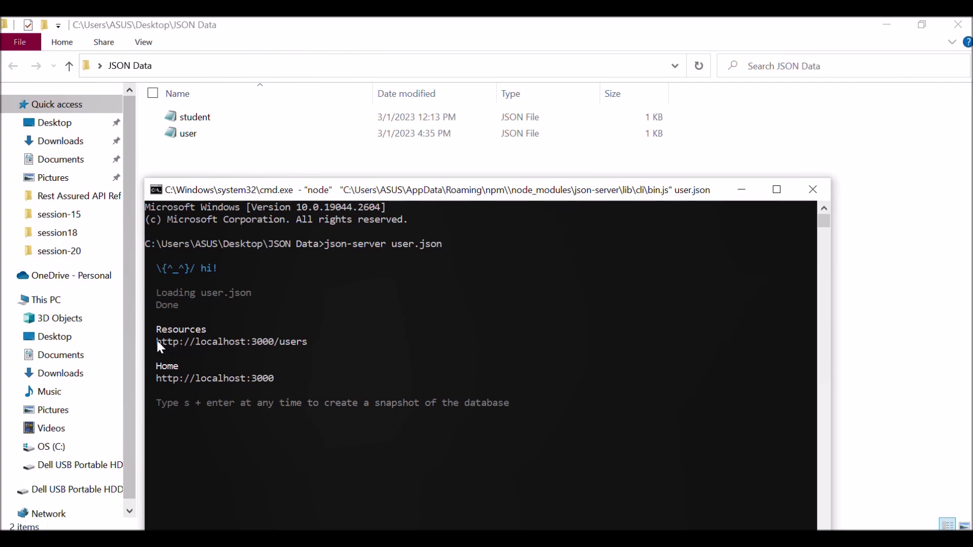
Step: Examine the Resources and Home URLs in the json-server output, then minimize and restore the server window
left_click_drag(311, 343, 212, 352)
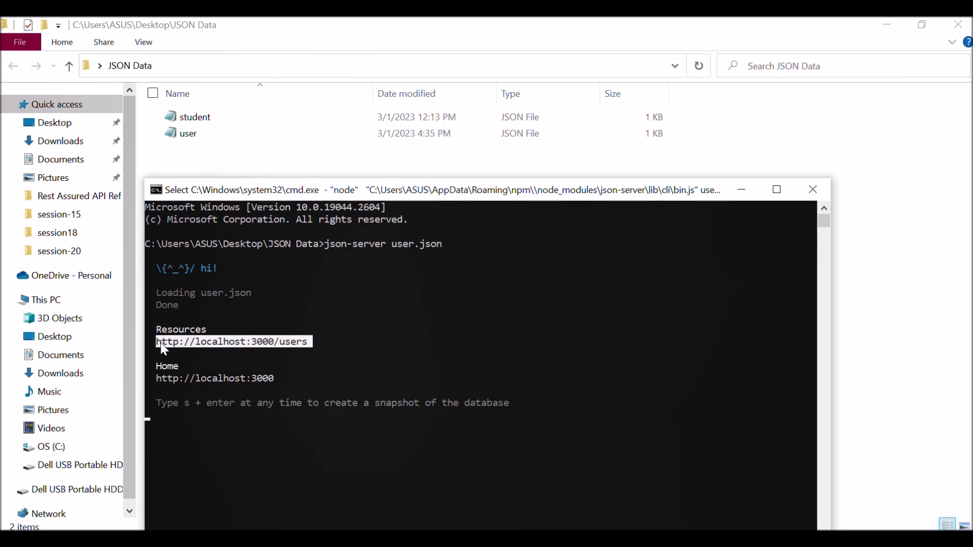
left_click_drag(153, 378, 280, 380)
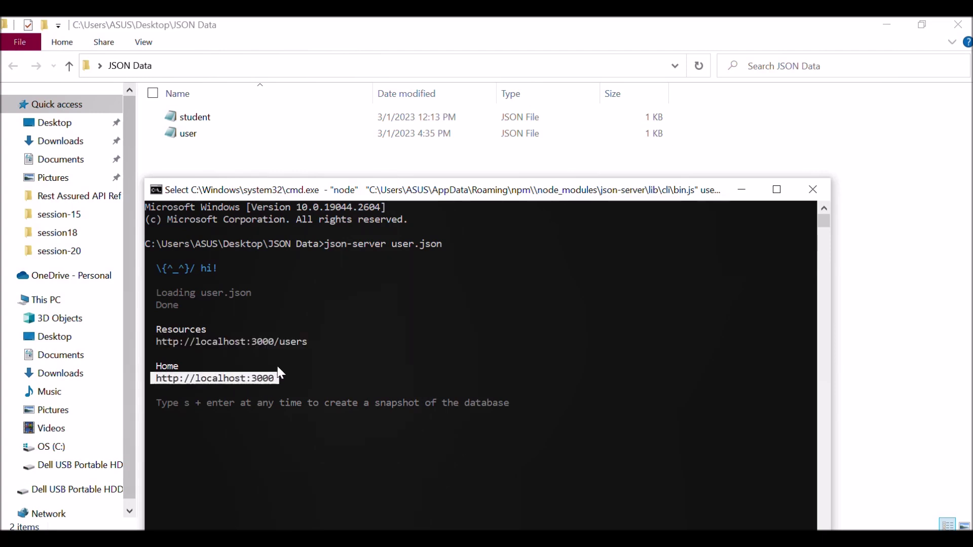
left_click_drag(279, 343, 319, 343)
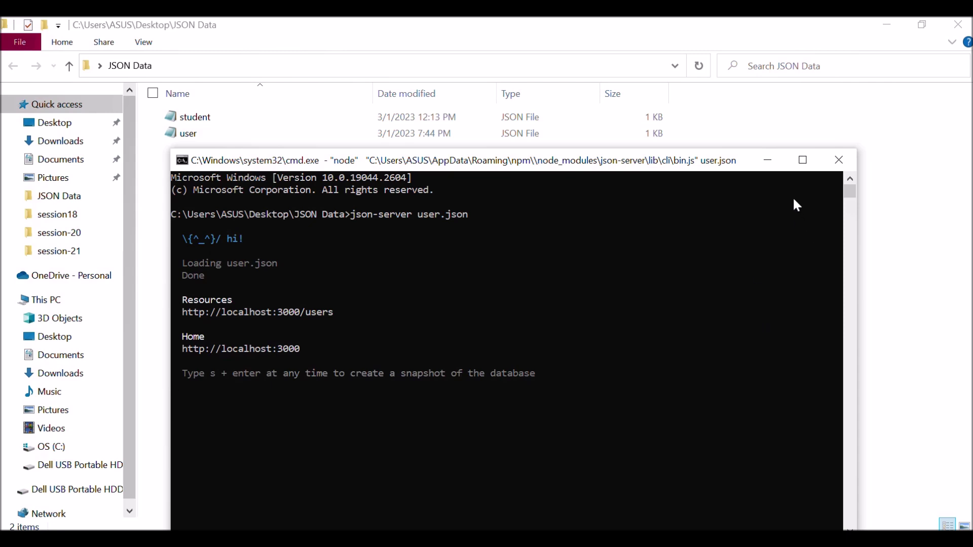
left_click(768, 161)
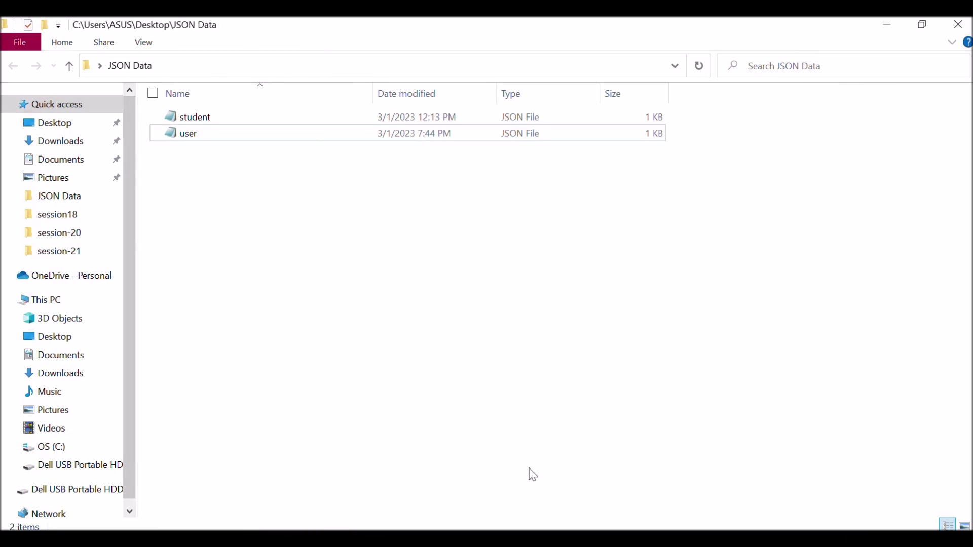
left_click(456, 539)
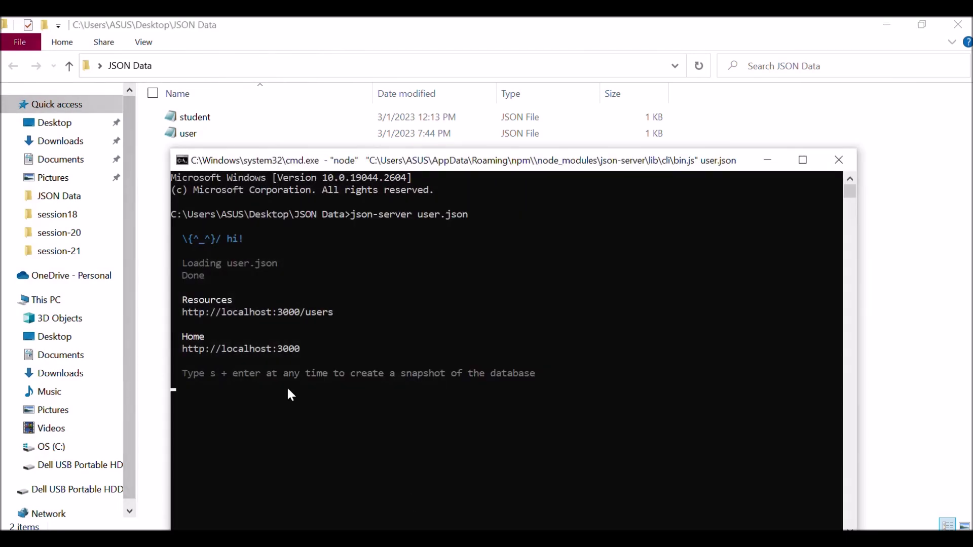
left_click_drag(180, 351, 310, 353)
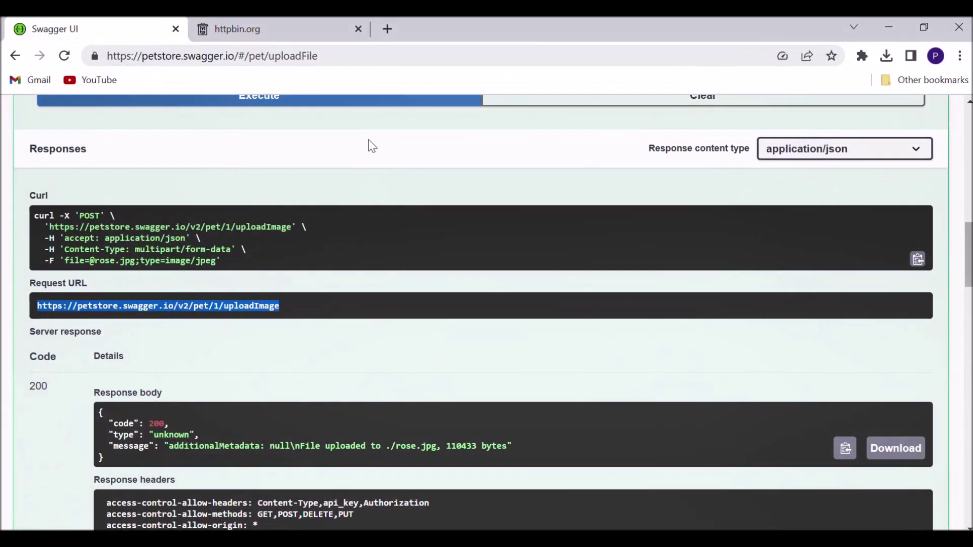
left_click(388, 30)
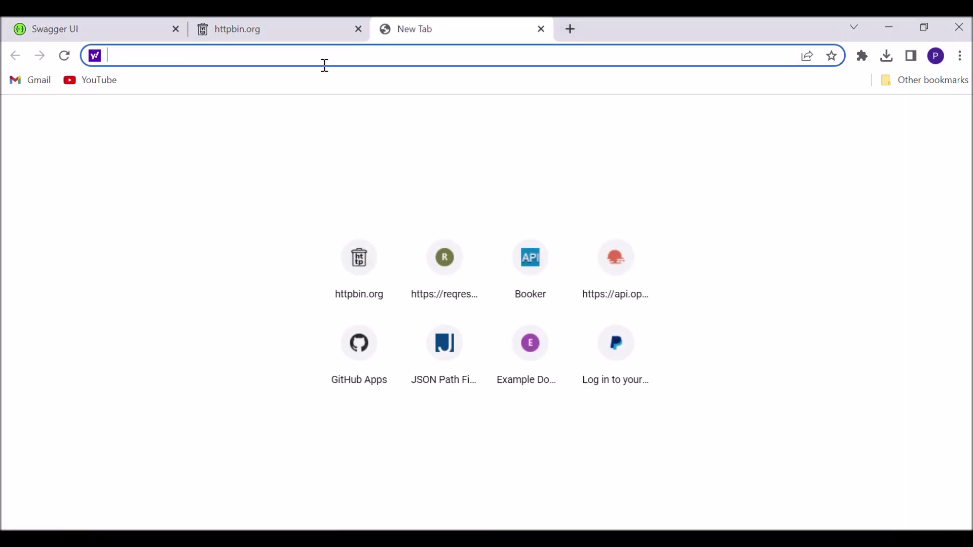
type("http://localhost:3000")
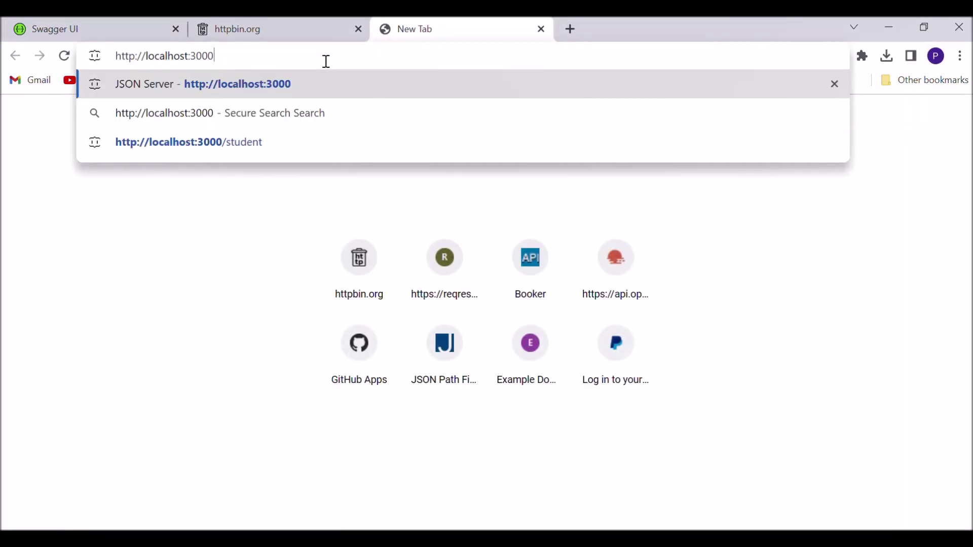
key("Return")
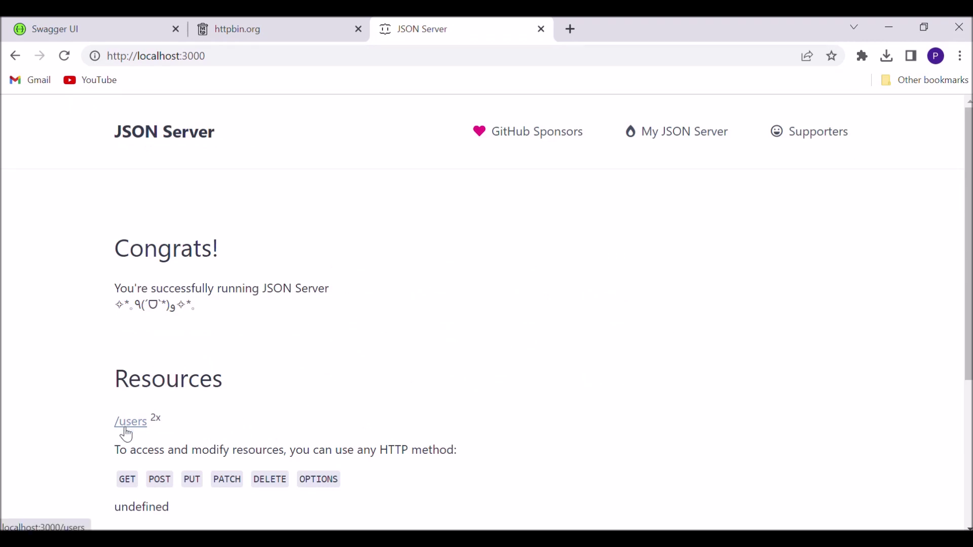
Step: Open the /users resource from the JSON Server home page and examine the user objects in the returned array
left_click(127, 431)
left_click_drag(52, 263, 2, 107)
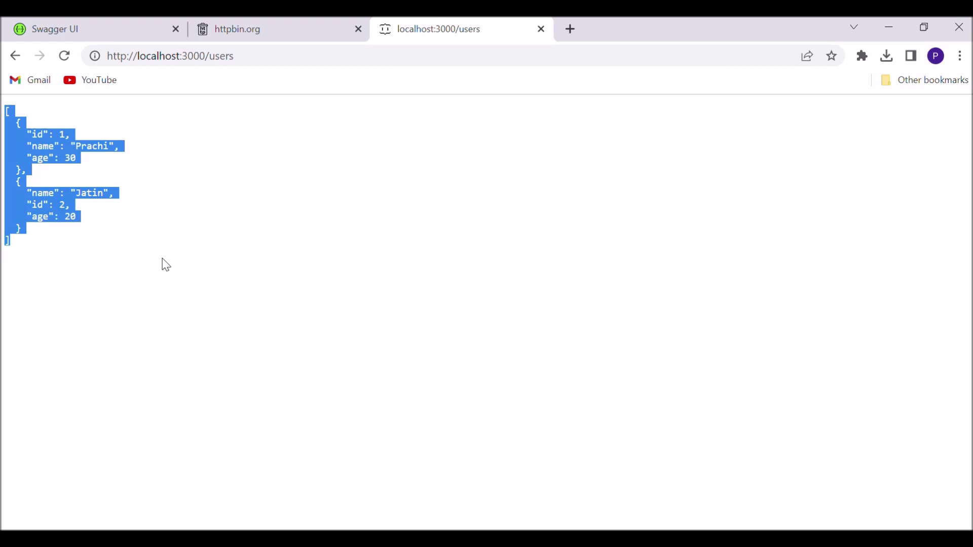
left_click(165, 264)
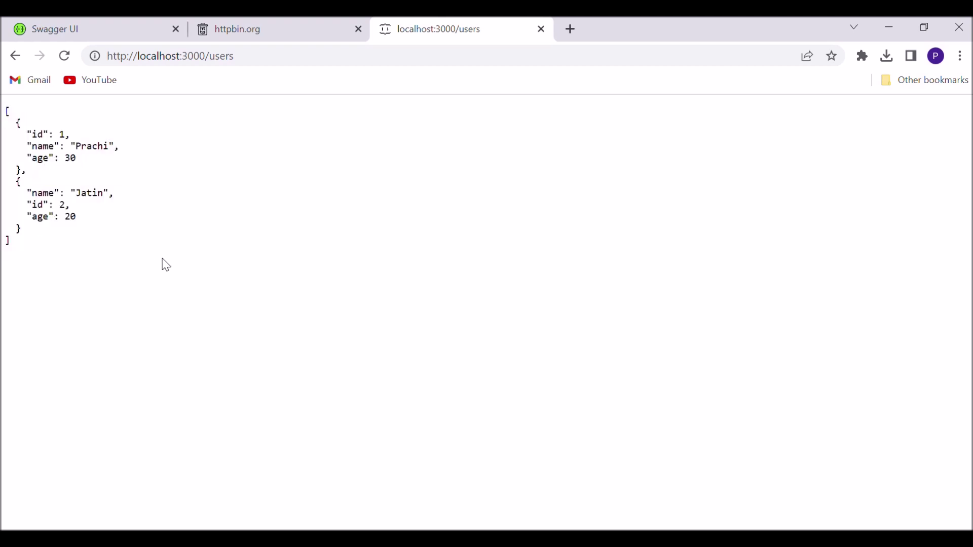
left_click_drag(17, 128, 69, 237)
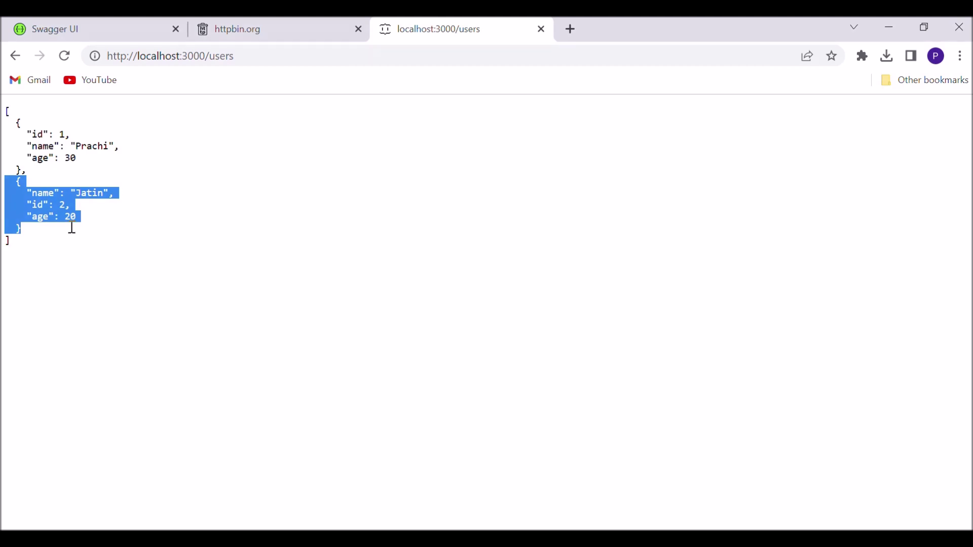
left_click_drag(32, 279, 4, 112)
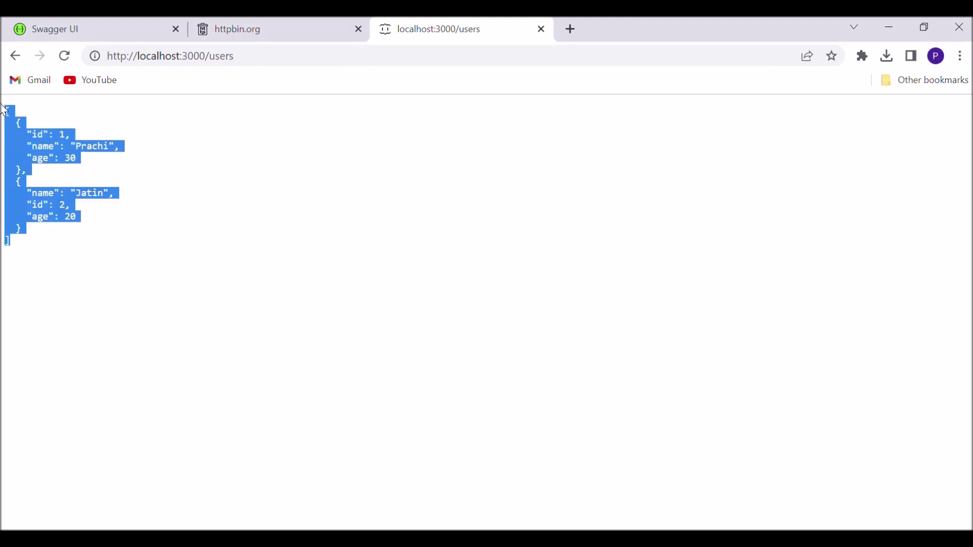
Step: Switch to the Notepad notes and enter the letters C, R, U and D on separate lines above the localhost URL
left_click(406, 538)
left_click(508, 512)
left_click(179, 328)
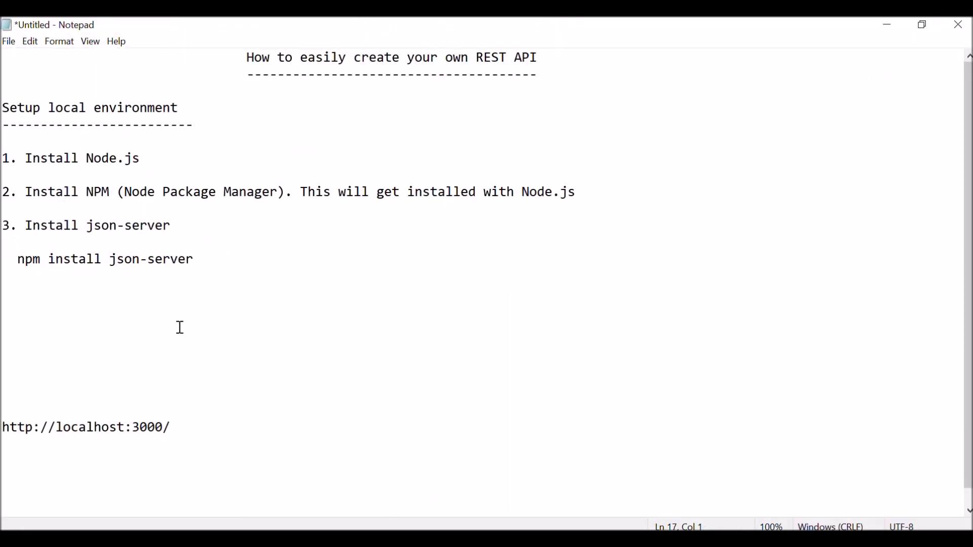
type("C")
key("Return")
type("R")
key("Return")
type("U")
key("Return")
type("D")
Step: Expand the first two CRUD letters in the notes to "C - Create" and "R - Read"
left_click(180, 328)
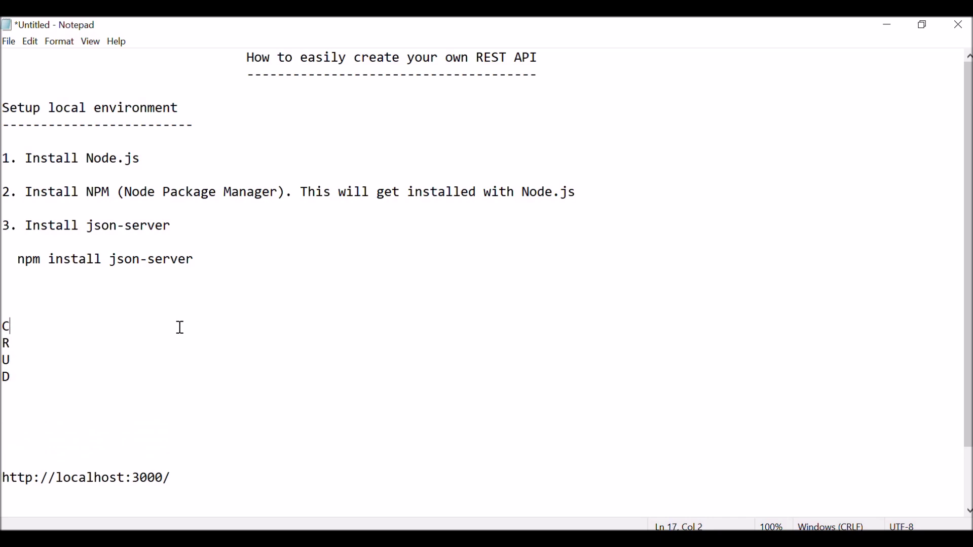
type("- Create")
key("Down")
key("Up")
left_click(35, 344)
type("- RE")
key("BackSpace")
type("E")
key("BackSpace")
type("ead")
Step: Expand the remaining two CRUD letters to "U - Update" and "D - Delete"
left_click(21, 365)
type("- ")
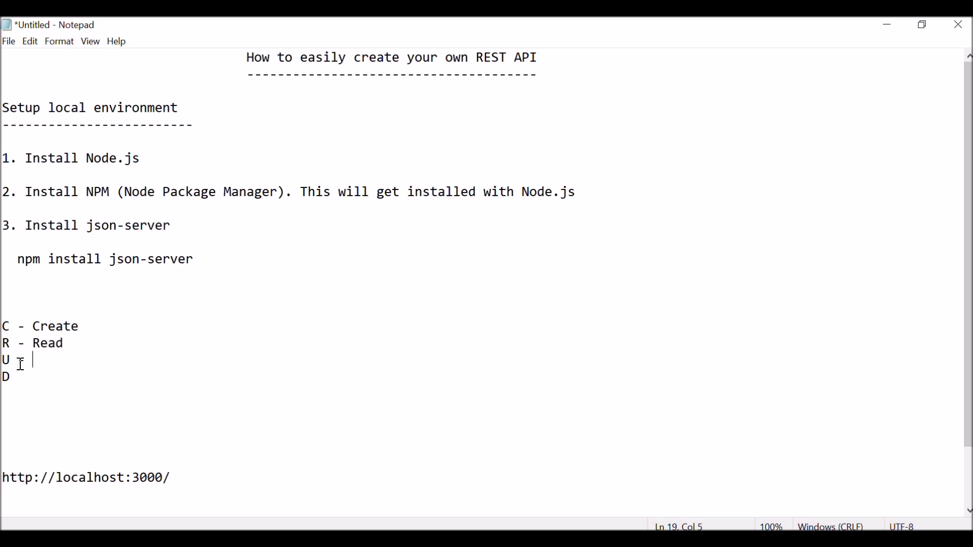
type("Update")
left_click(59, 375)
type("- Delete")
left_click_drag(20, 390, 2, 310)
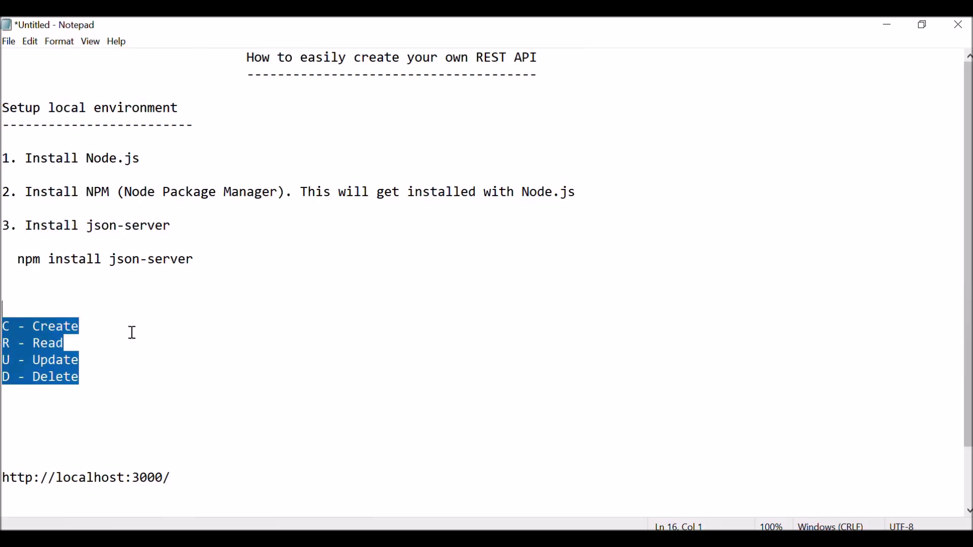
Step: Add the HTTP method (Post) after Create and (Get) after Read in the notes
left_click(114, 327)
type("(G")
key("BackSpace")
type("pOST")
key("BackSpace")
key("BackSpace")
key("BackSpace")
key("BackSpace")
type("p")
key("BackSpace")
type("Post)")
left_click(87, 344)
type("(Get)")
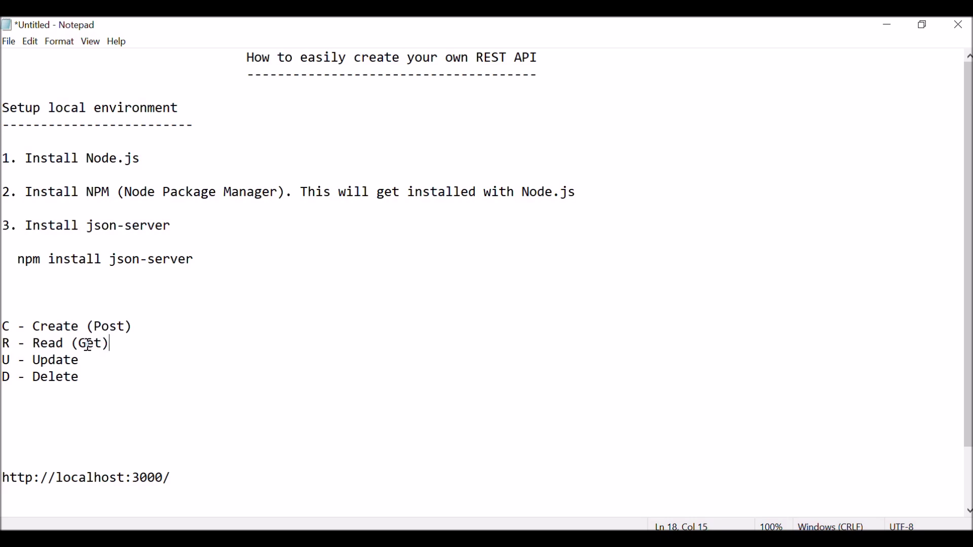
Step: Add the HTTP methods (Put/Patch) after Update and (Delete) after Delete in the notes
left_click(94, 361)
type("(Put/Patch)")
left_click(95, 379)
type("(Ddel")
key("BackSpace")
key("BackSpace")
key("BackSpace")
type("elete")
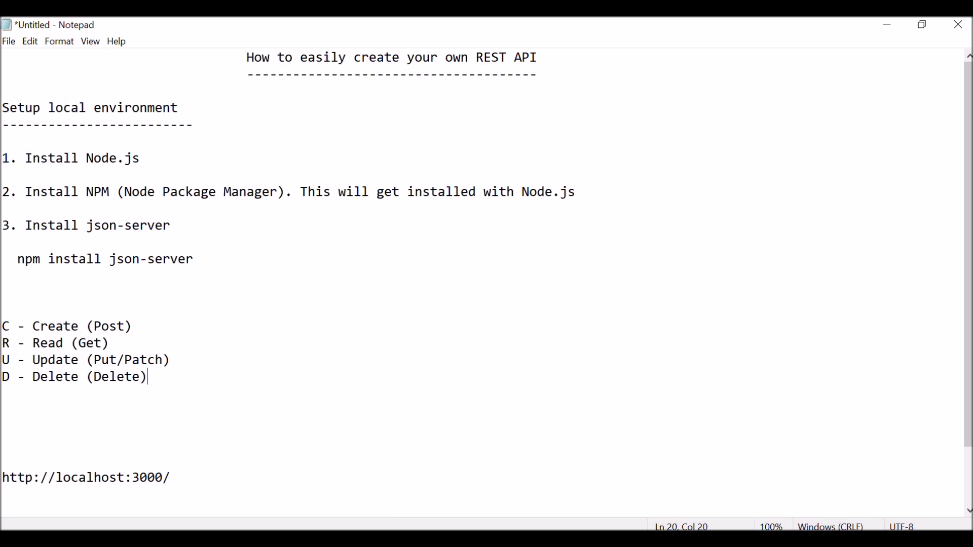
Step: Launch Postman from the desktop and close the workspace Overview tab
key("alt+Tab")
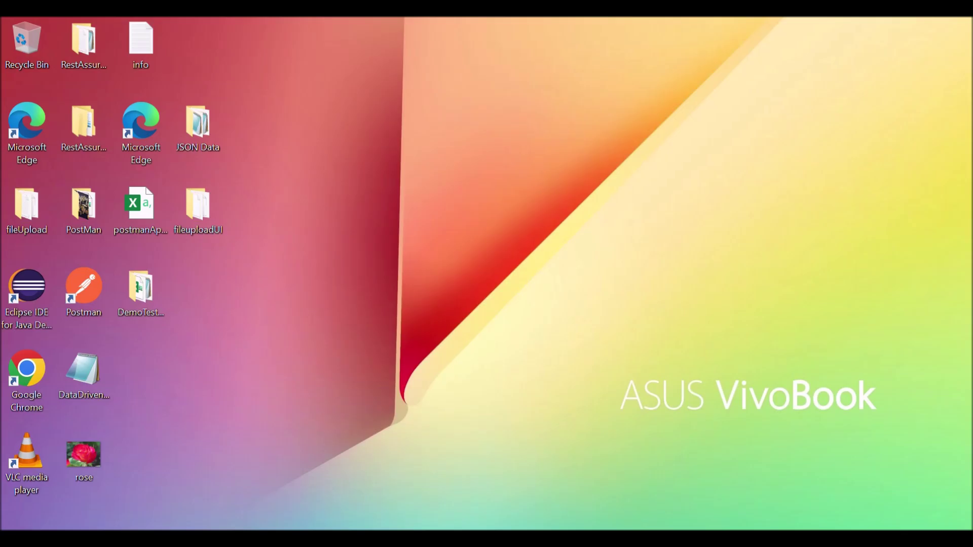
left_click(83, 300)
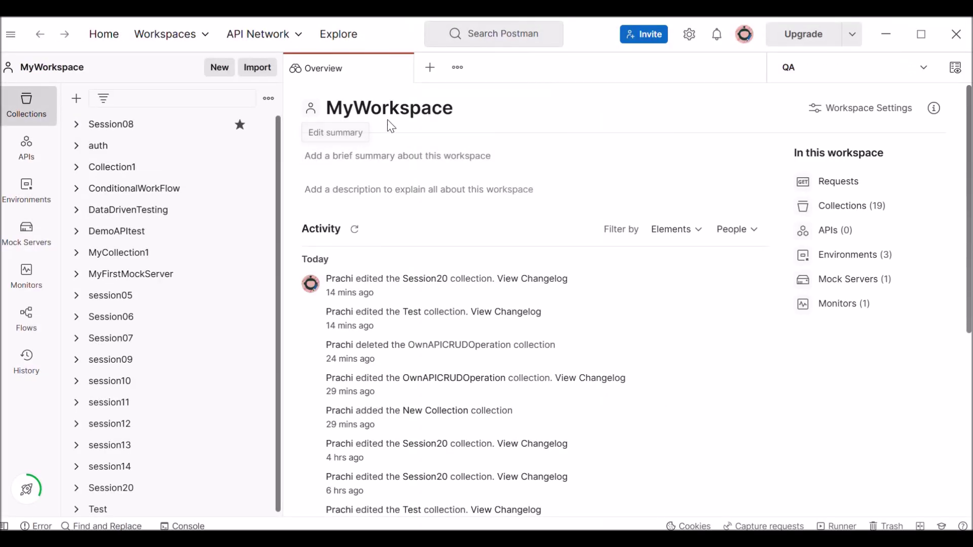
left_click(405, 68)
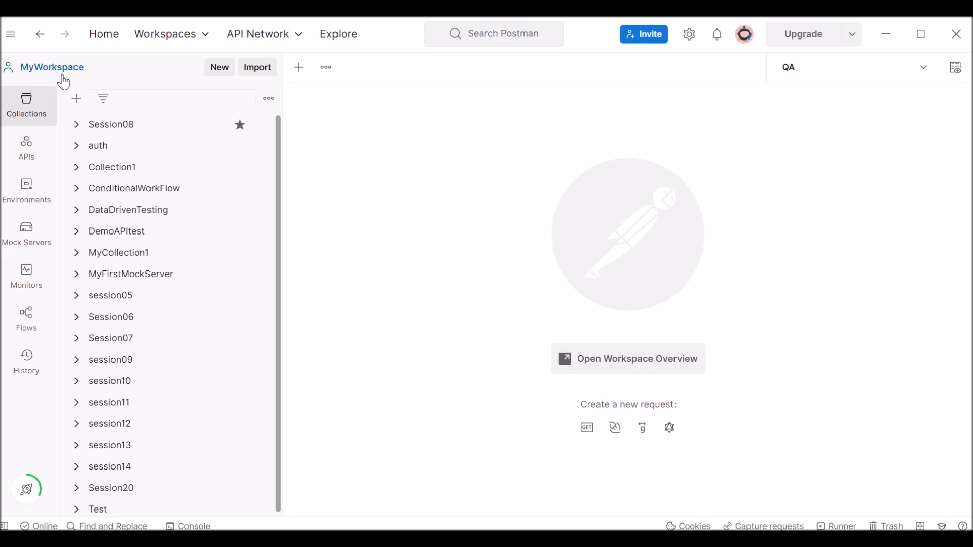
Step: Create a new collection named session21 in MyWorkspace
left_click(78, 105)
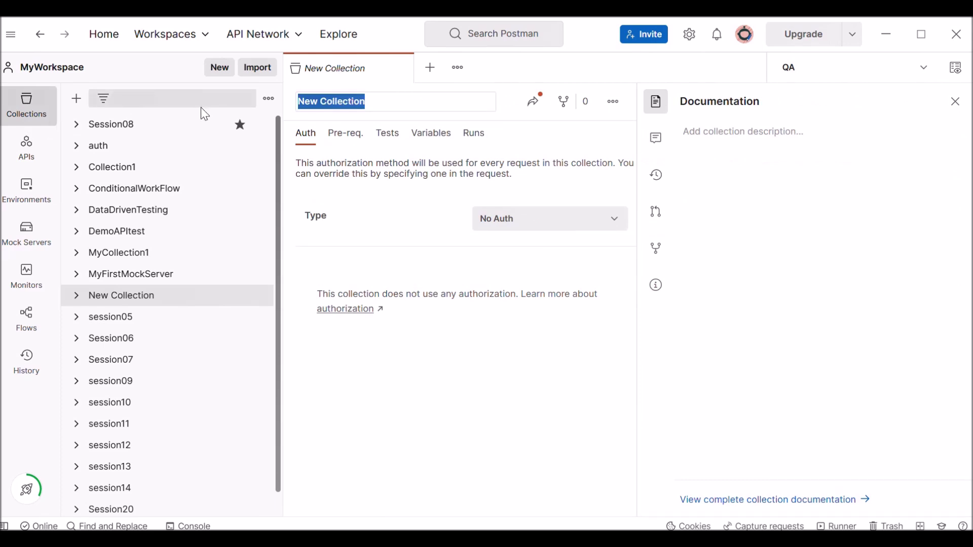
type("s")
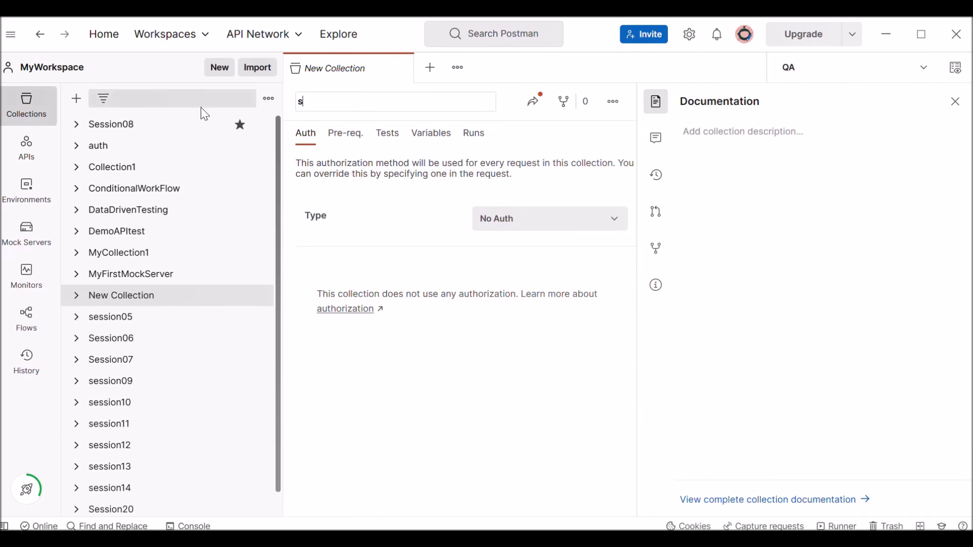
type("ession21")
key("Escape")
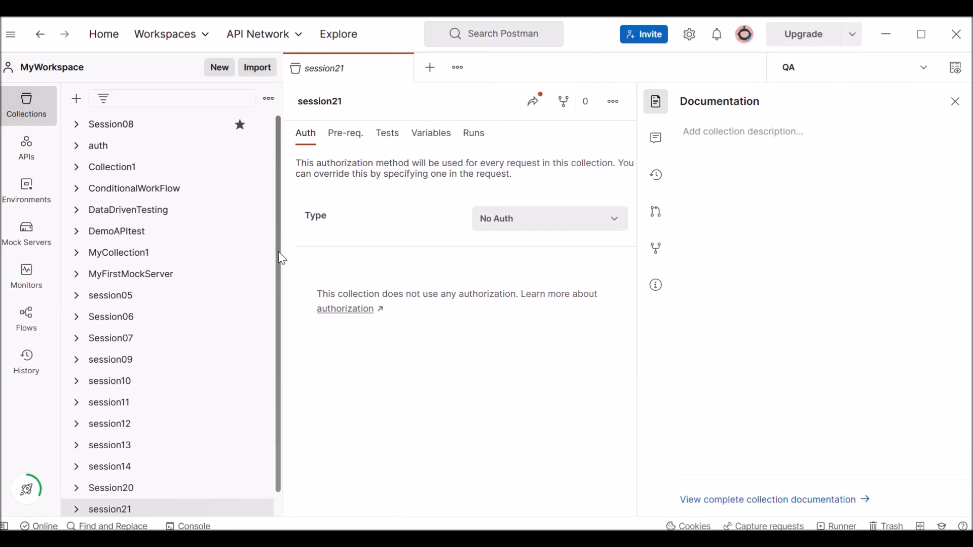
scroll(283, 258, "down", 1)
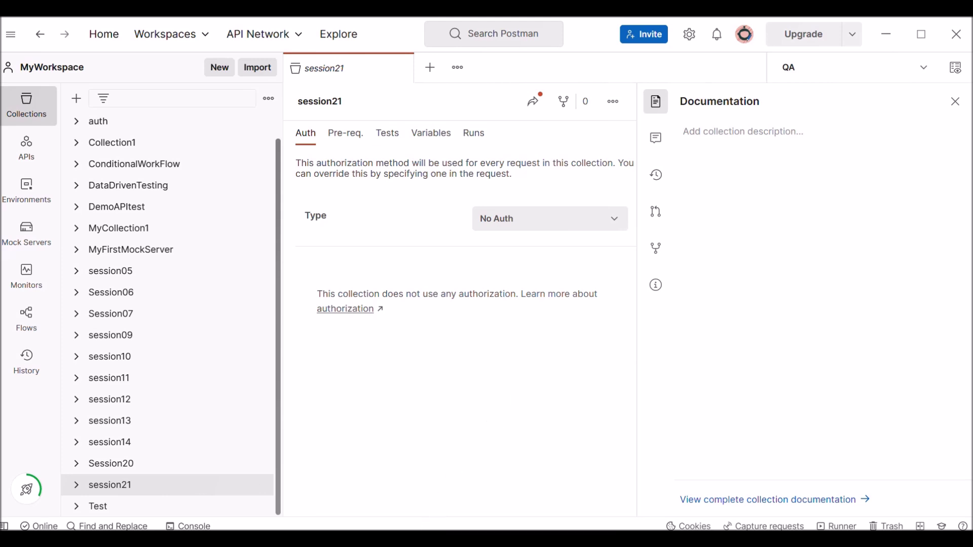
Step: Open the user file from the desktop's JSON Data folder in a maximized window and examine its users array
left_click(406, 539)
left_click(475, 389)
key("super+d")
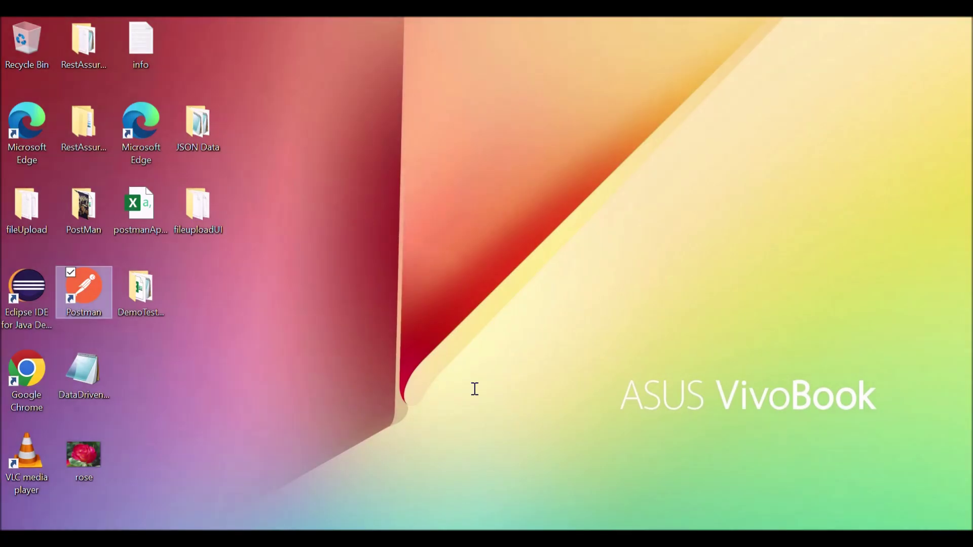
double_click(197, 126)
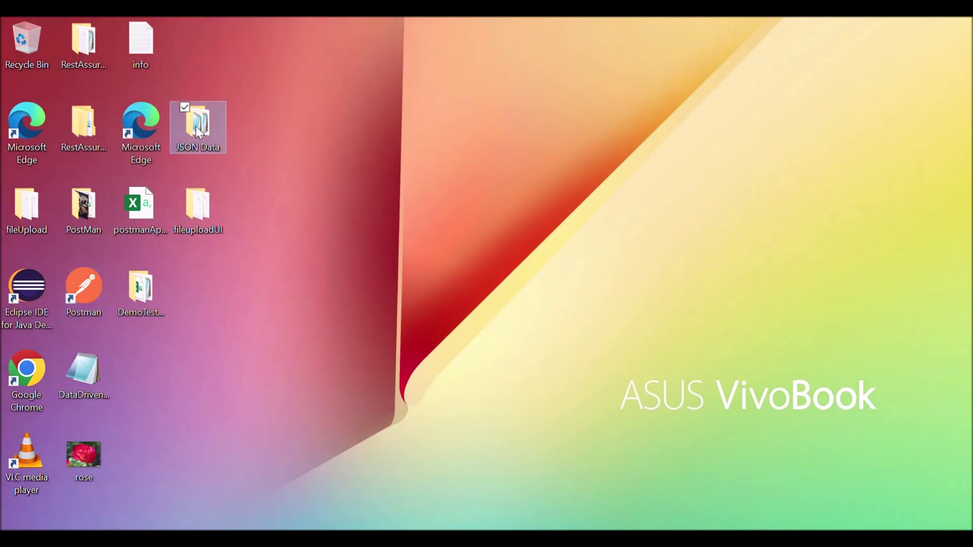
double_click(600, 178)
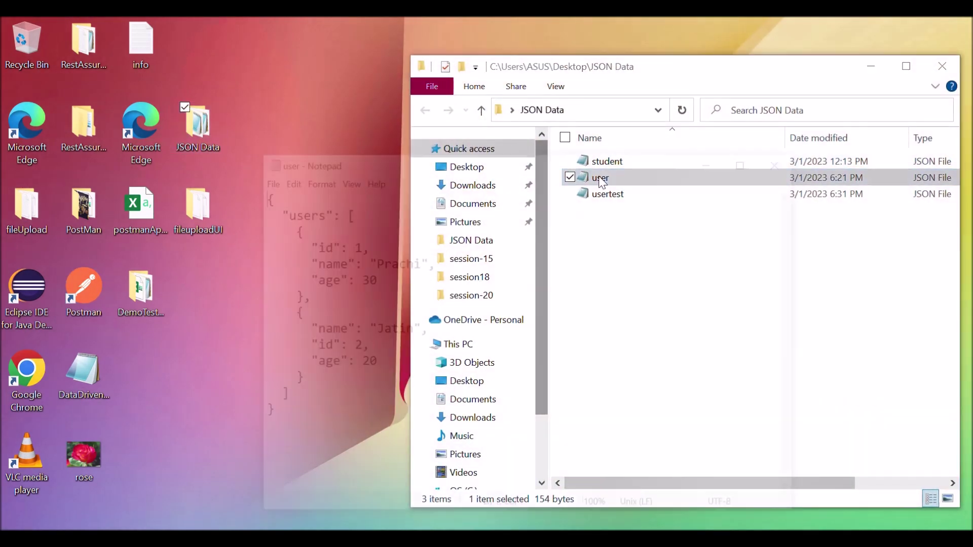
double_click(548, 168)
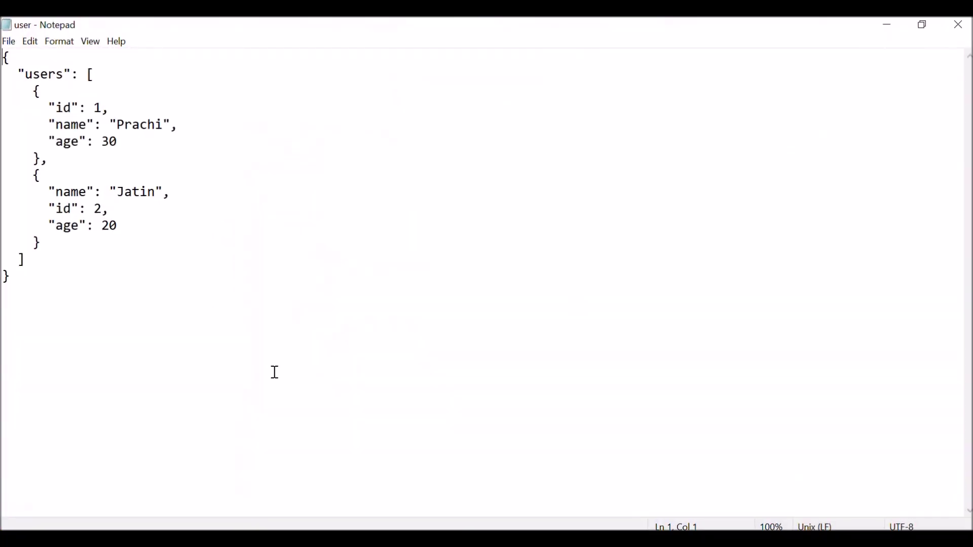
left_click_drag(52, 347, 4, 57)
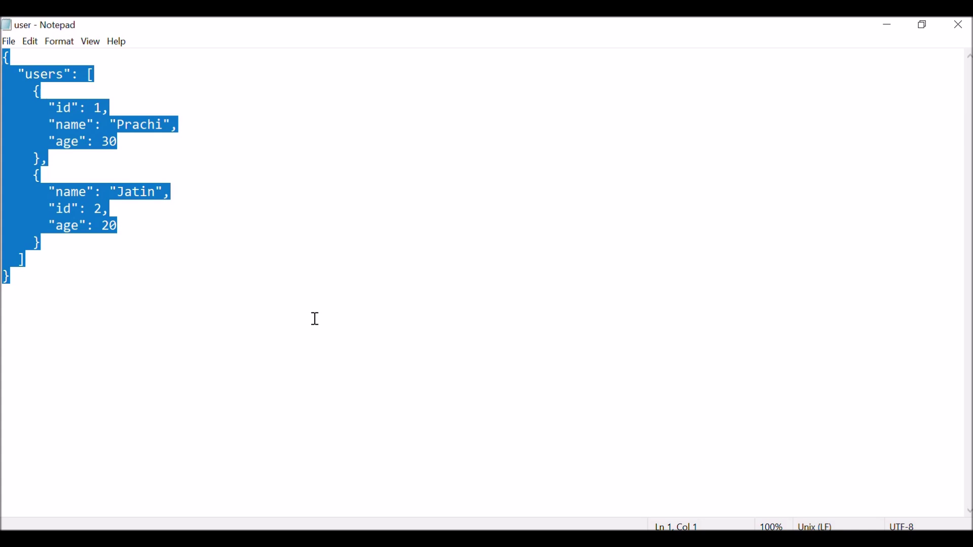
left_click(314, 319)
left_click_drag(202, 350, 3, 45)
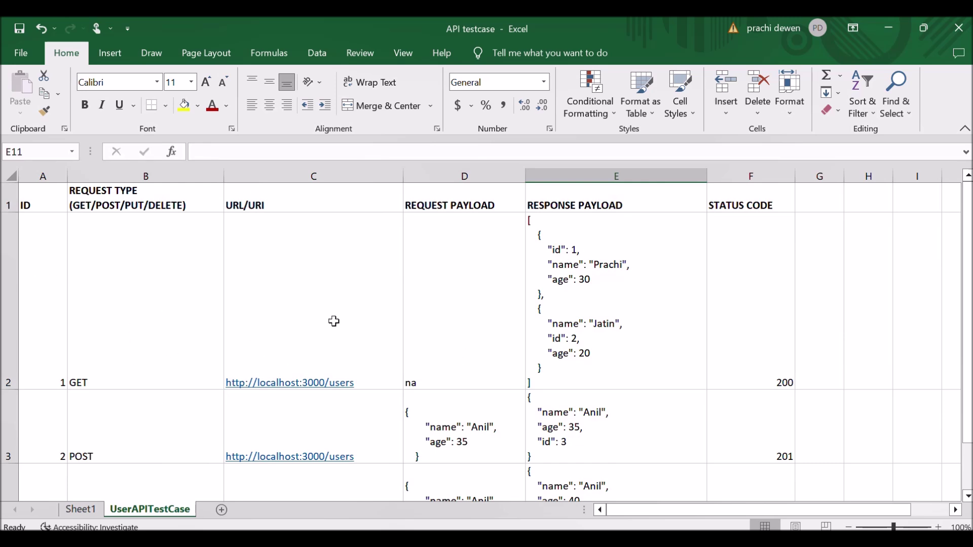
Step: In the API testcase workbook in Excel, examine the URL, ID and request type of the first test case
left_click(339, 348)
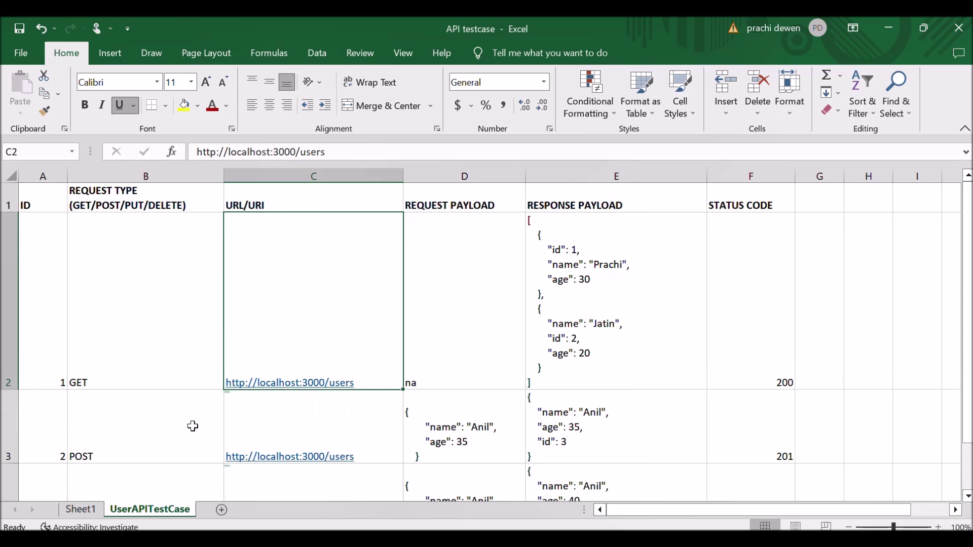
left_click(53, 371)
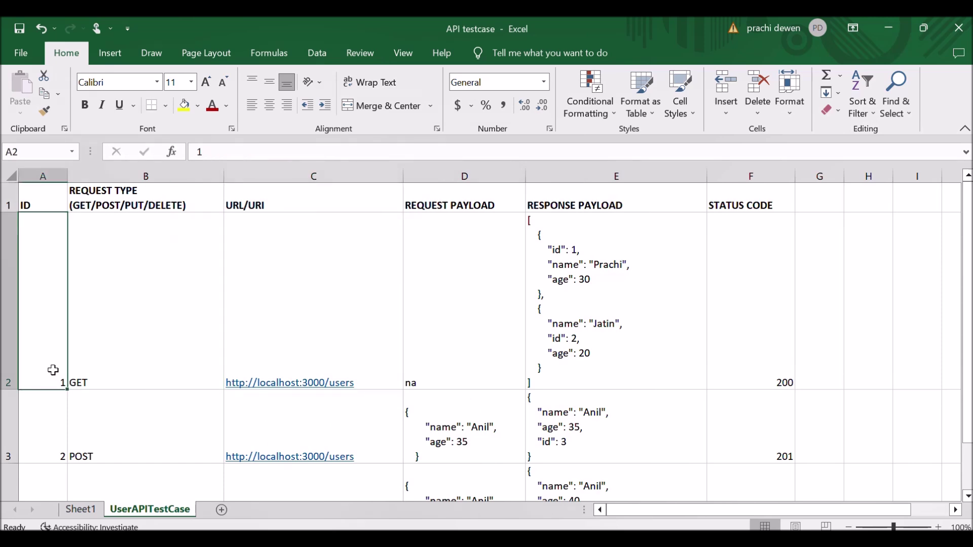
left_click(126, 369)
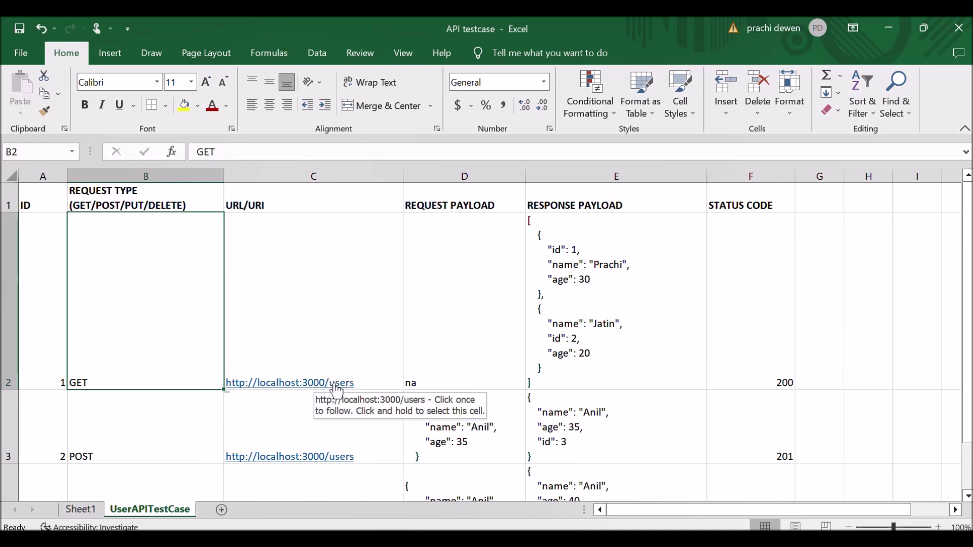
left_click(372, 383)
left_click_drag(348, 152, 77, 152)
key("ctrl+c")
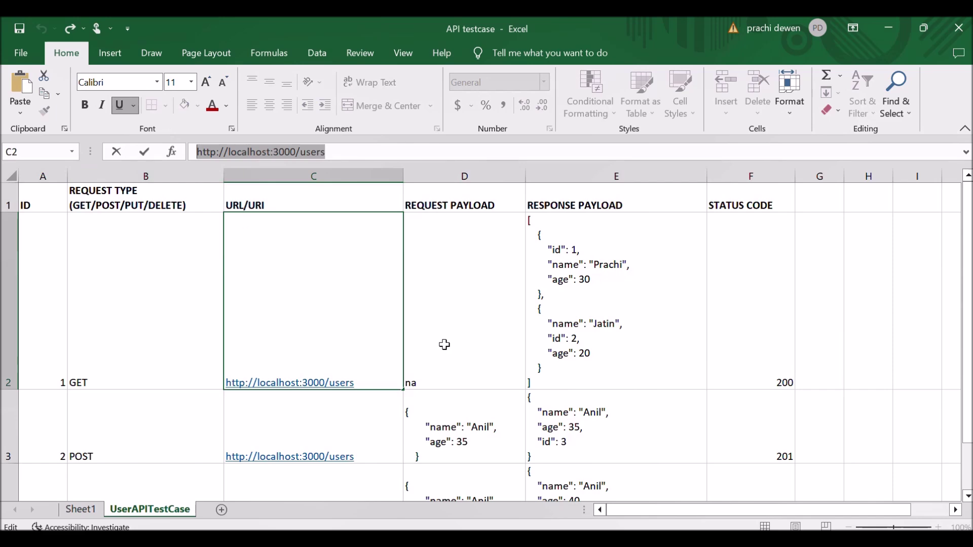
Step: Switch to Postman, expand the session21 collection and add a new request to it
key("alt+Tab")
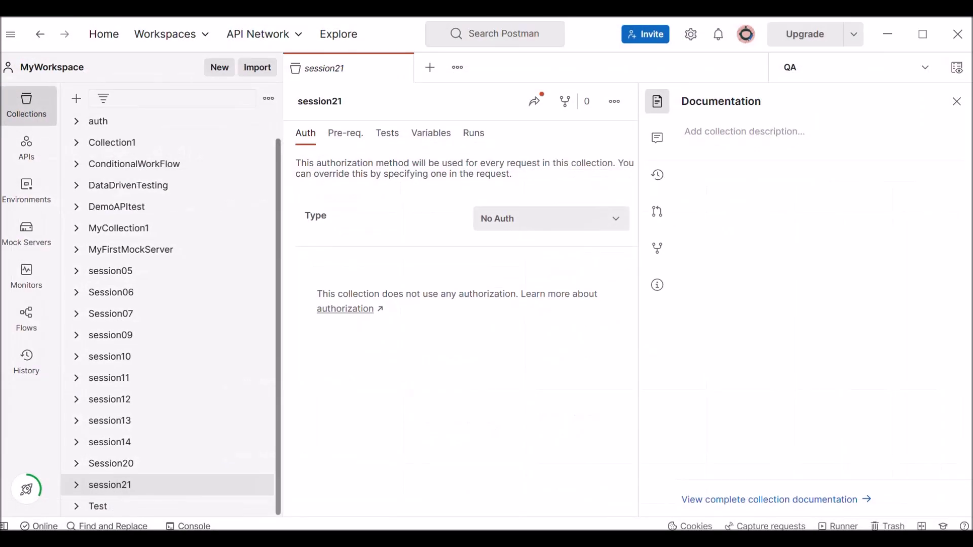
left_click(77, 486)
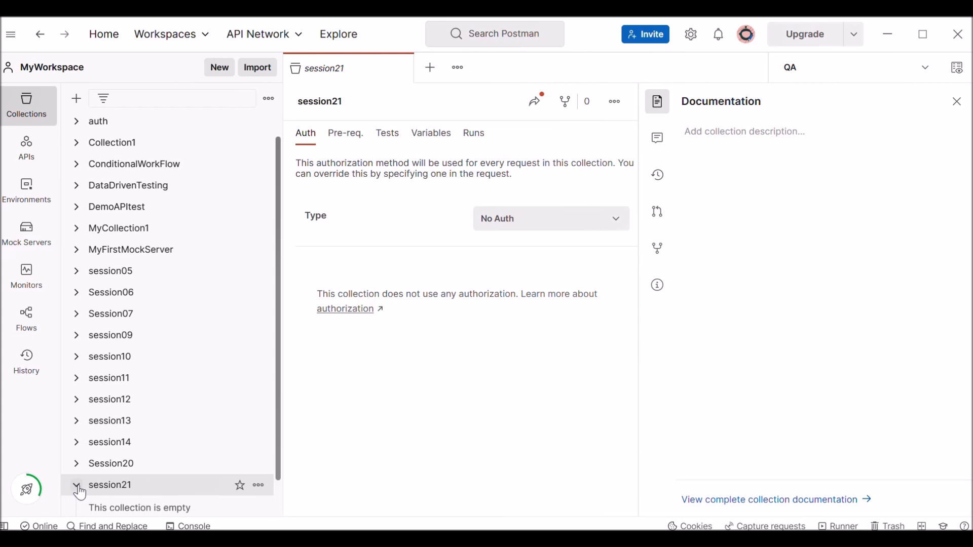
left_click(259, 487)
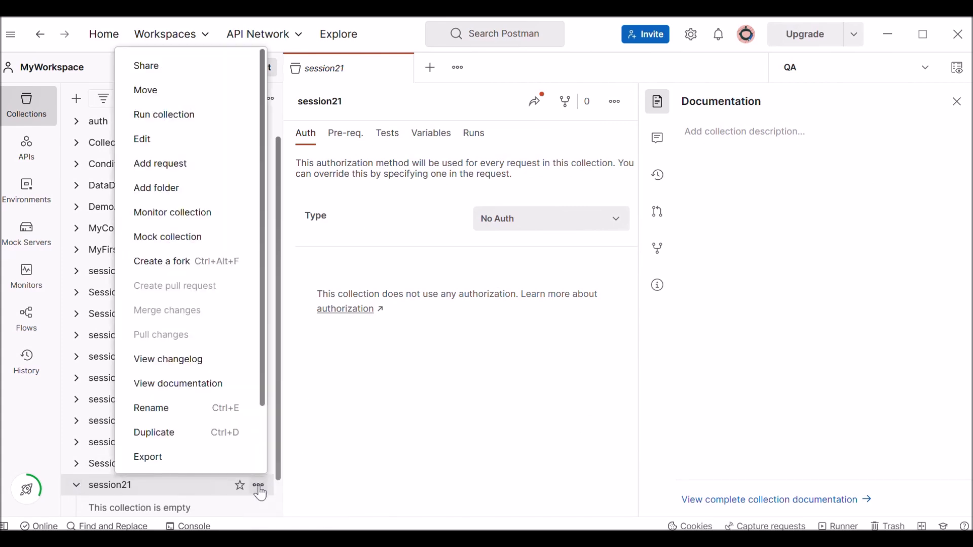
left_click(182, 166)
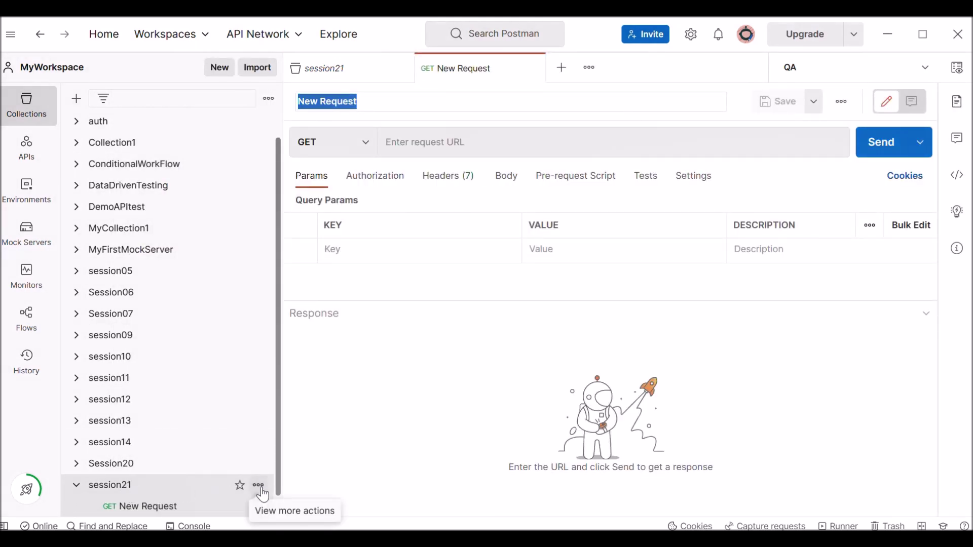
Step: Rename the new request in the session21 collection to GetReqToReadUserDataa
left_click(173, 513)
left_click(443, 106)
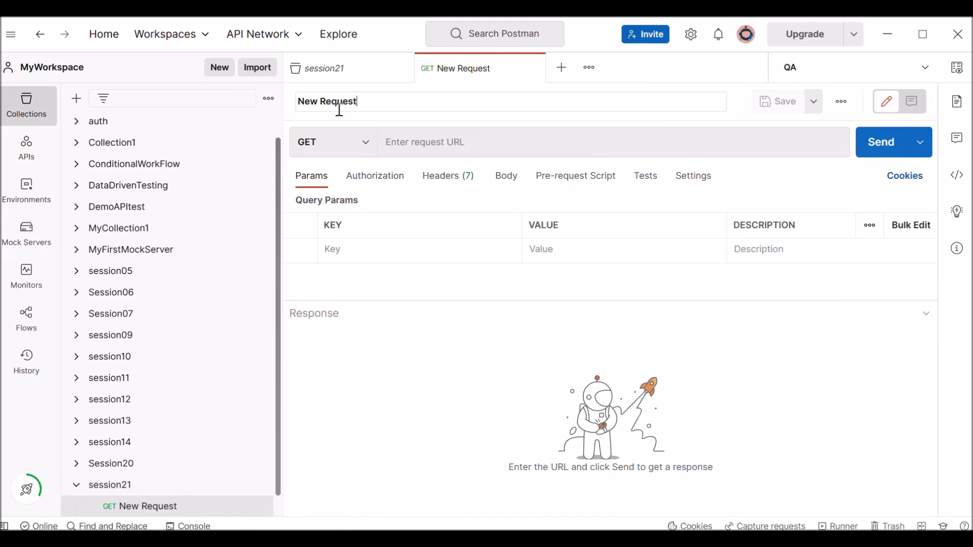
left_click_drag(439, 107, 242, 104)
type("Ge")
type("t")
type("Req")
type("To")
type("ReadData")
type("er")
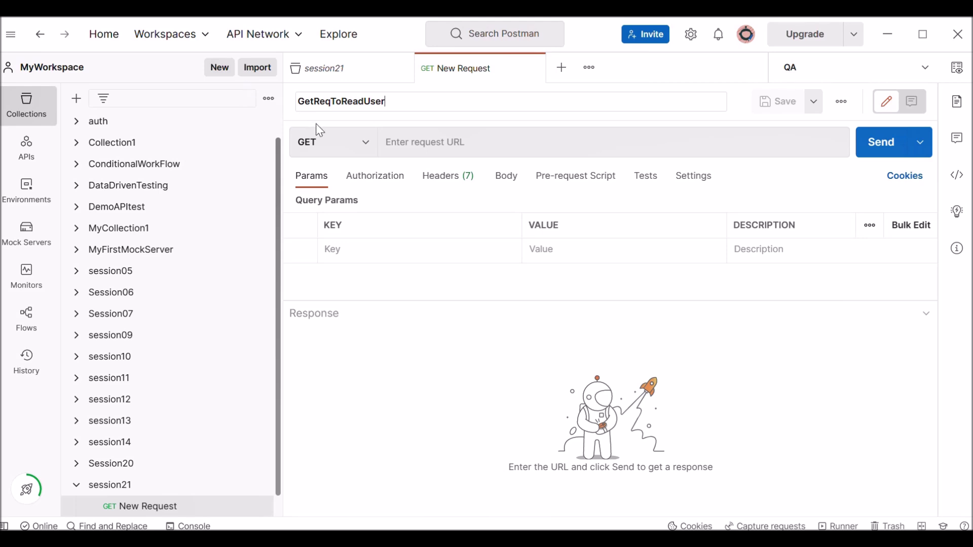
type("Dataa")
key("Return")
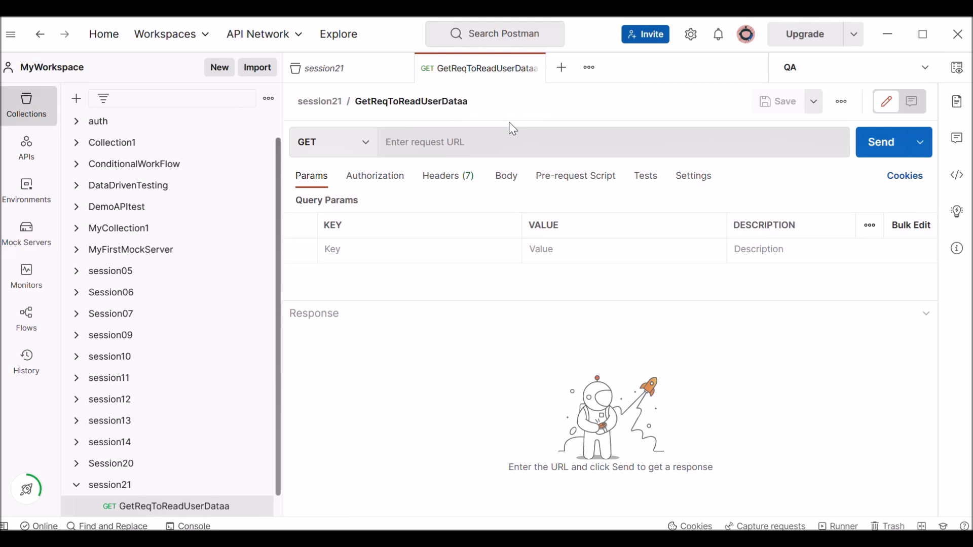
left_click(459, 144)
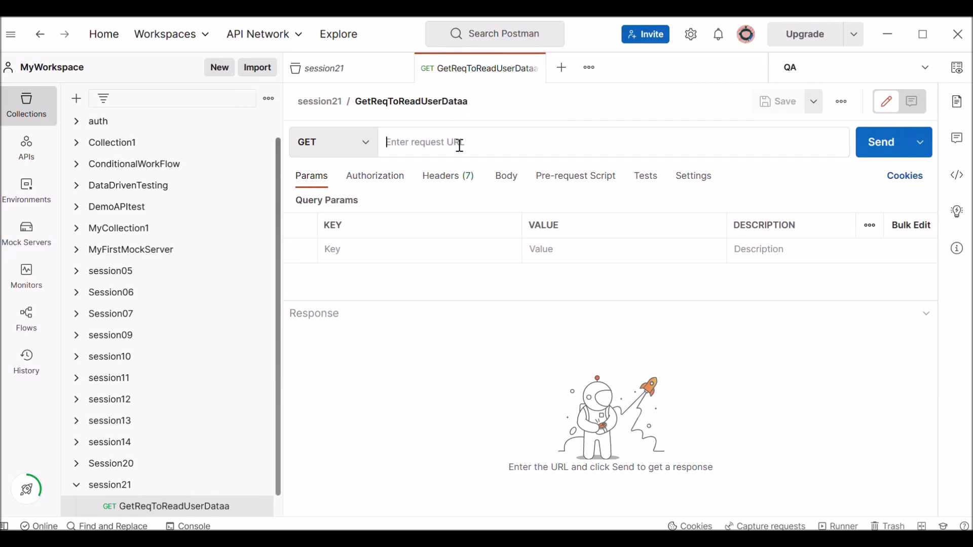
left_click(369, 150)
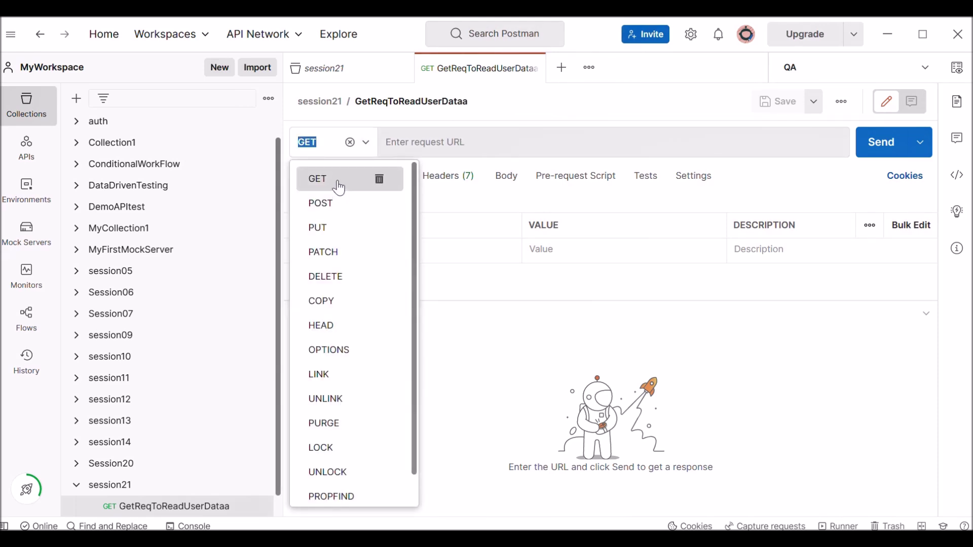
left_click(339, 188)
left_click(442, 142)
key("ctrl+v")
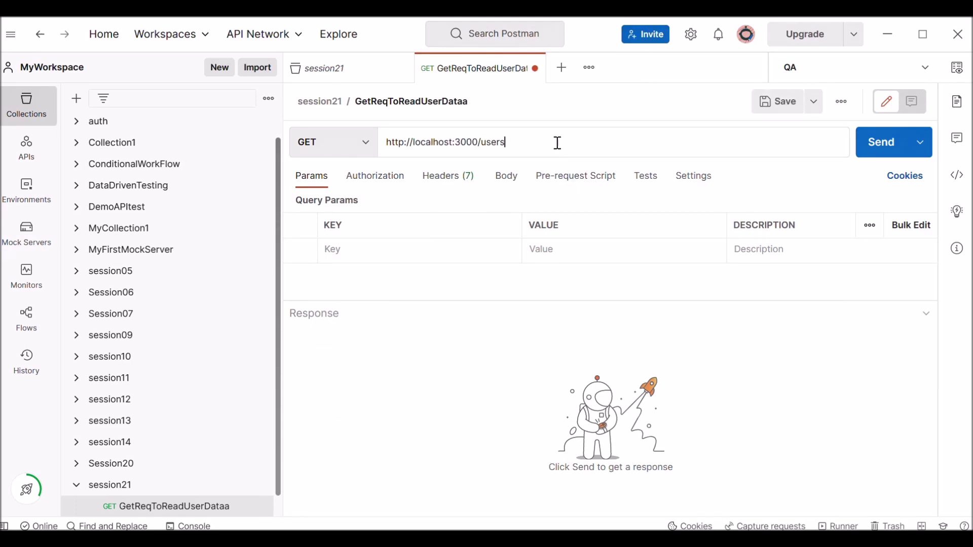
left_click_drag(521, 141, 364, 147)
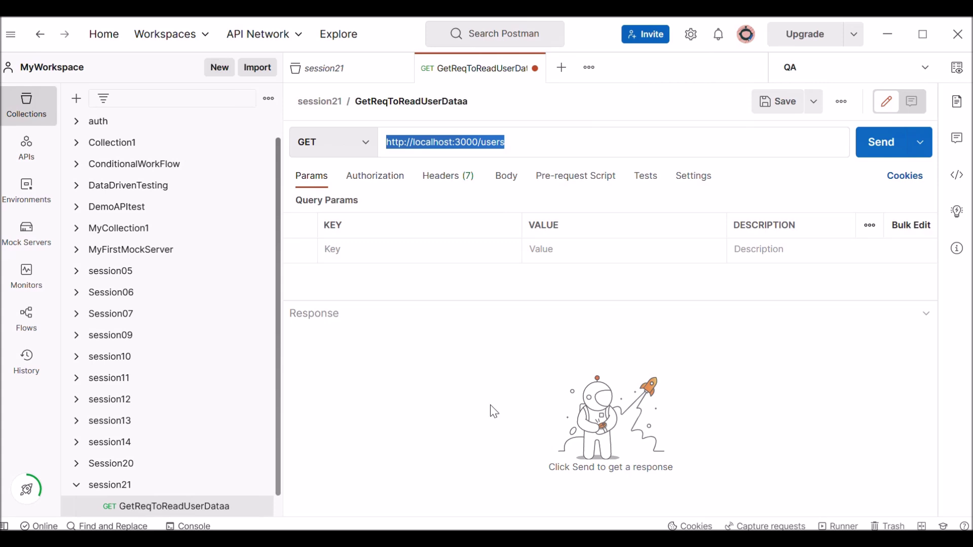
Step: Look at the user file in Notepad, then examine the GET test case's request payload, response payload and status code in Excel
mouse_move(445, 527)
left_click(507, 484)
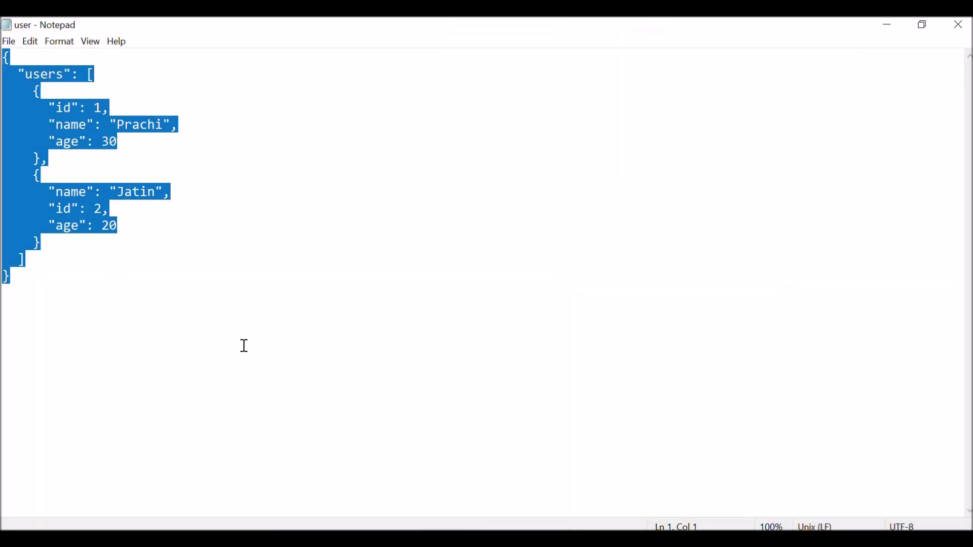
left_click(521, 527)
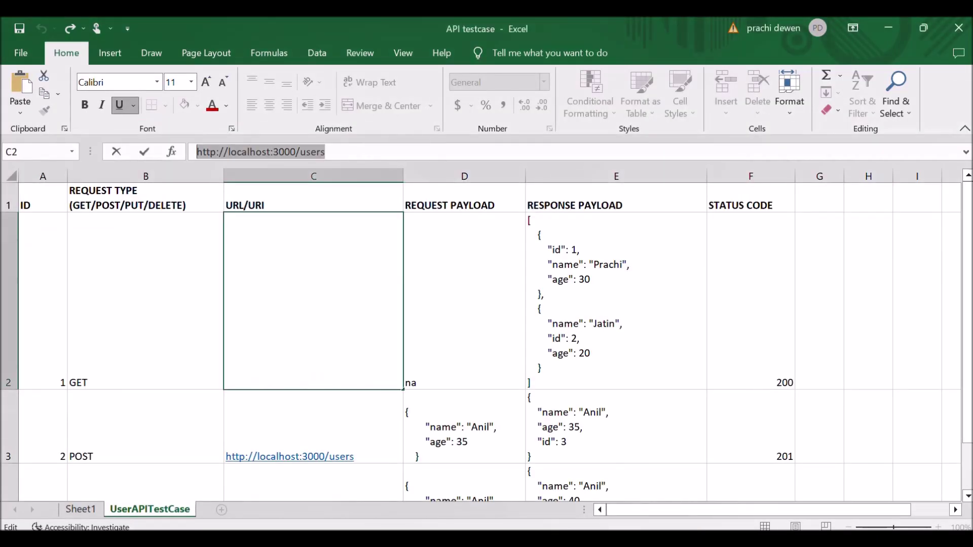
left_click(446, 278)
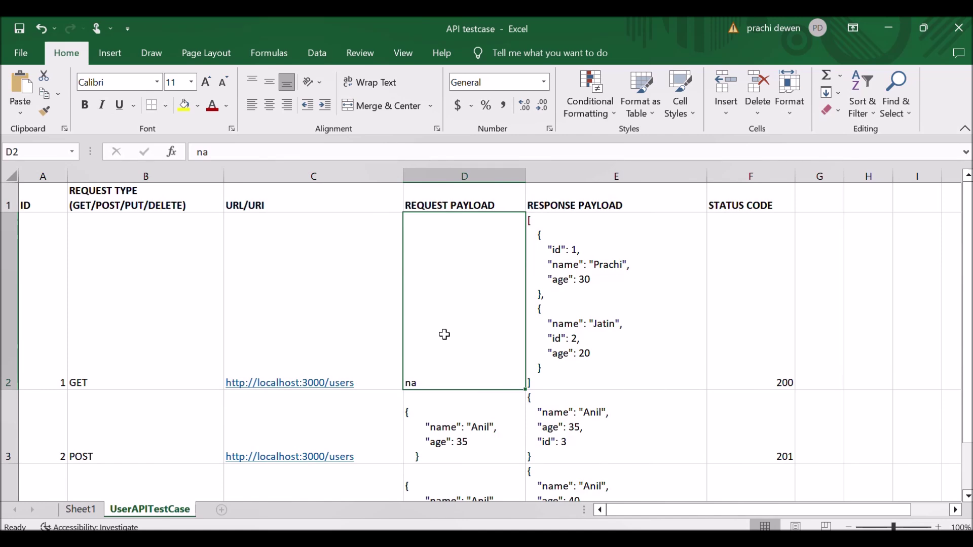
left_click(578, 338)
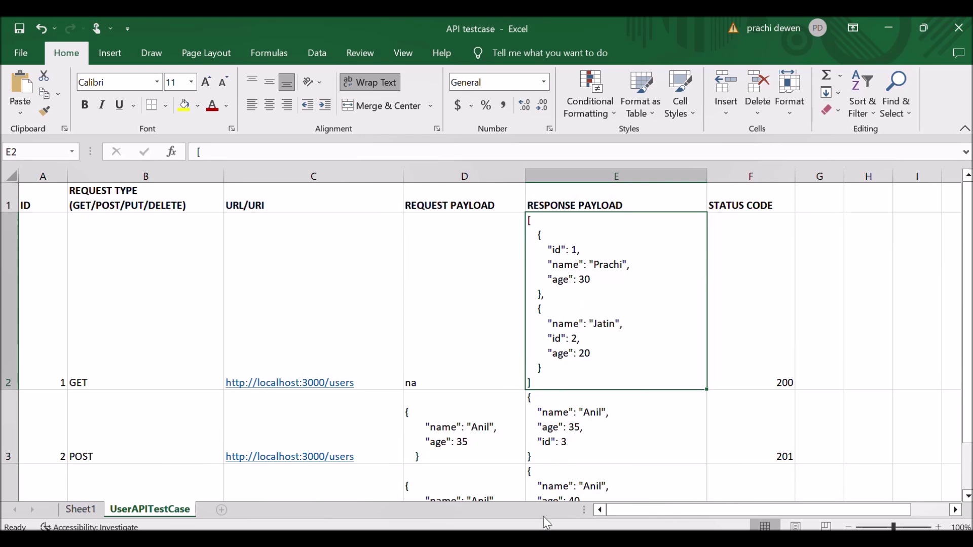
left_click(750, 322)
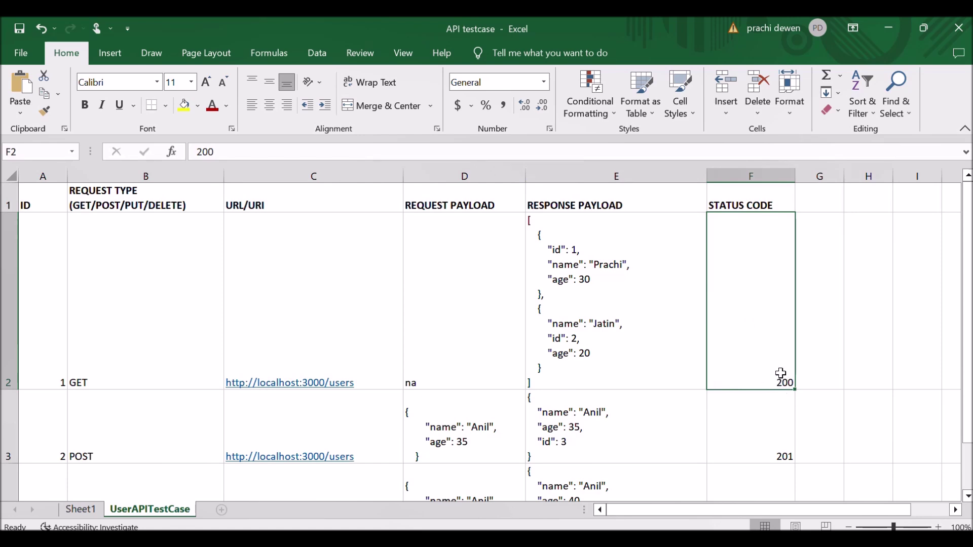
Step: Switch to Postman, send the GET request and examine the complete JSON response body
left_click(479, 539)
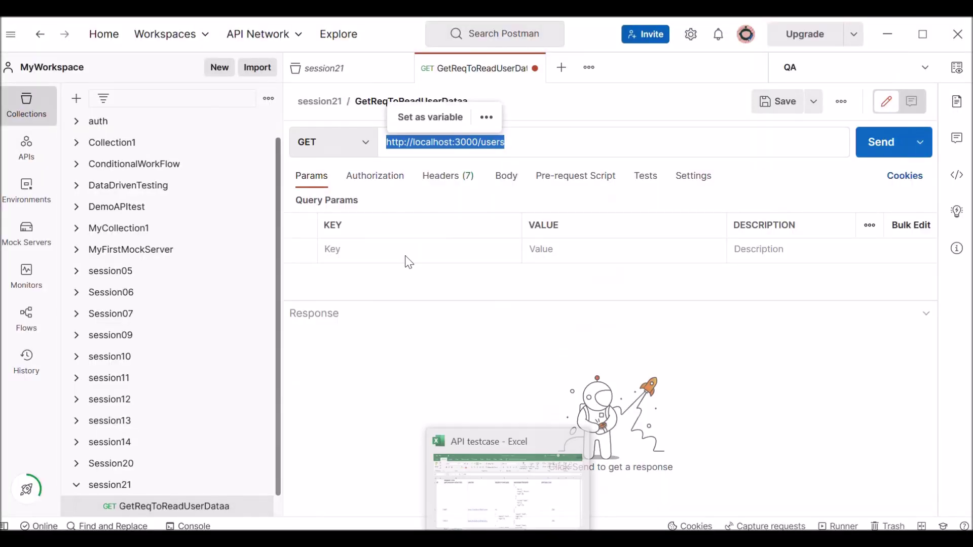
left_click(490, 353)
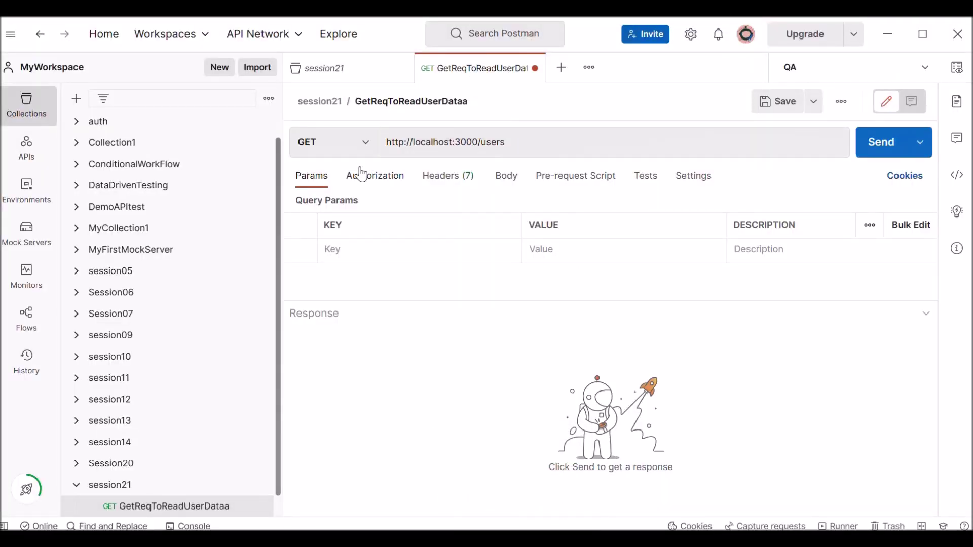
left_click(883, 153)
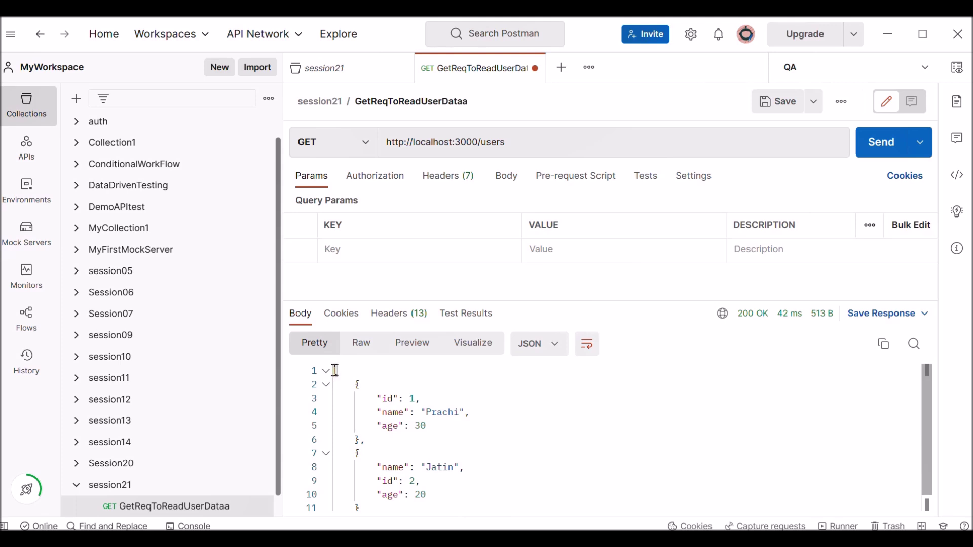
left_click_drag(335, 370, 338, 506)
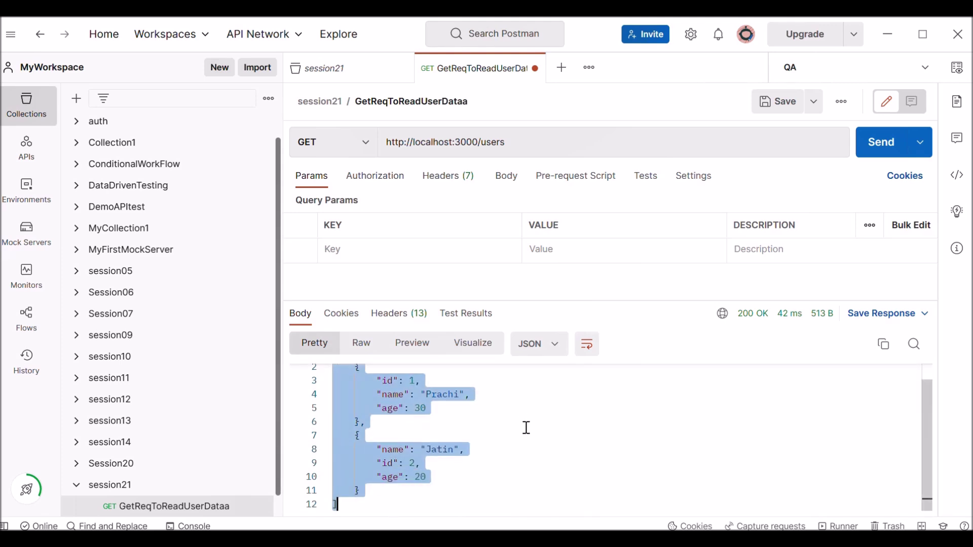
left_click(503, 448)
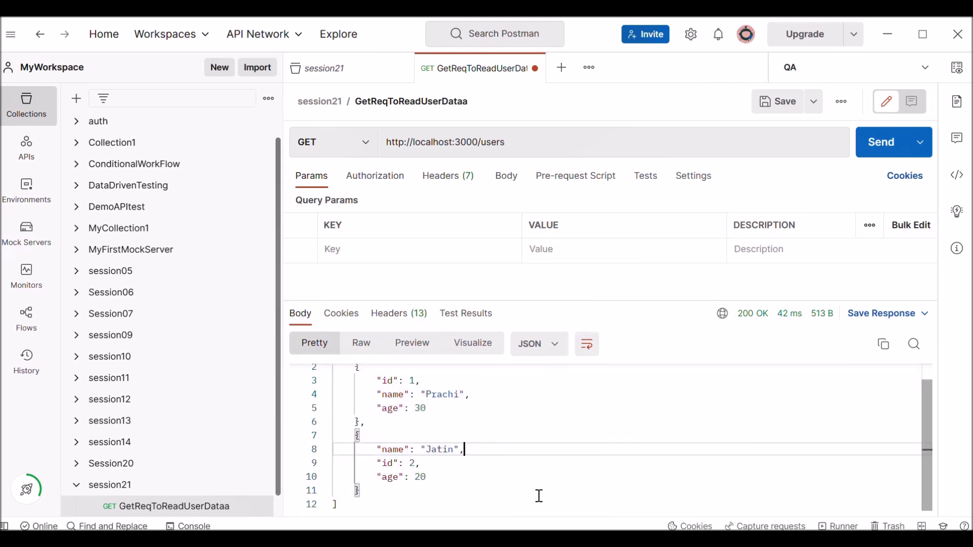
Step: Compare the response with the users array in Notepad's user file, then return to the session21 collection in Postman
mouse_move(413, 538)
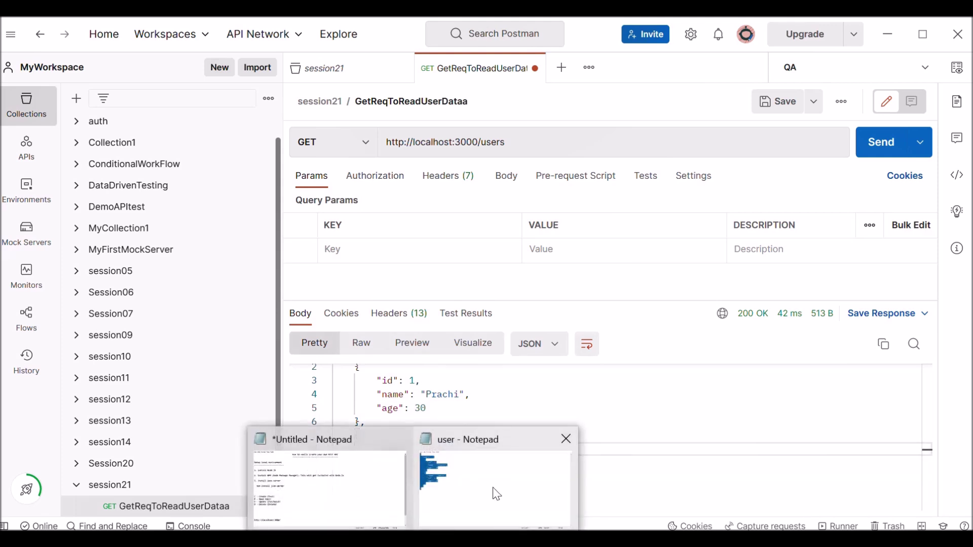
left_click(499, 491)
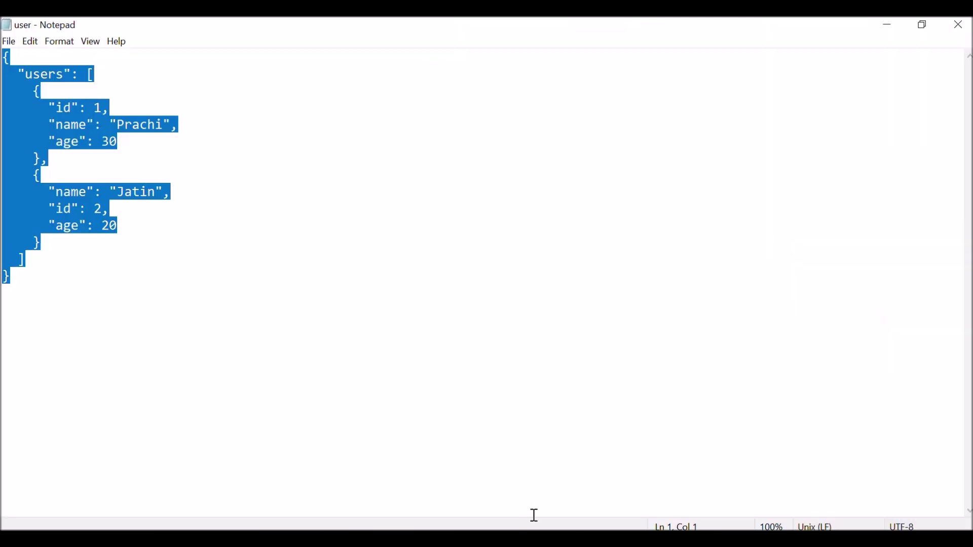
left_click(446, 538)
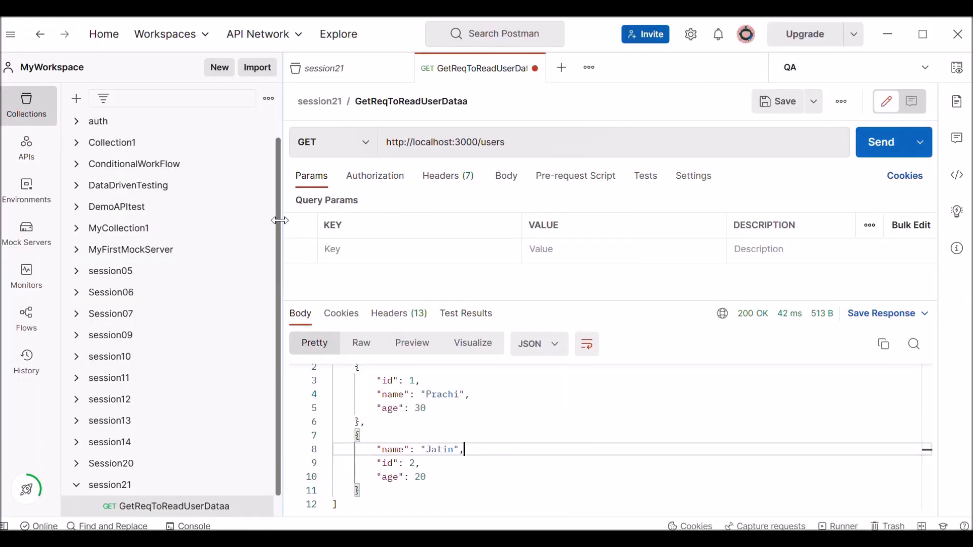
scroll(278, 220, "down", 1)
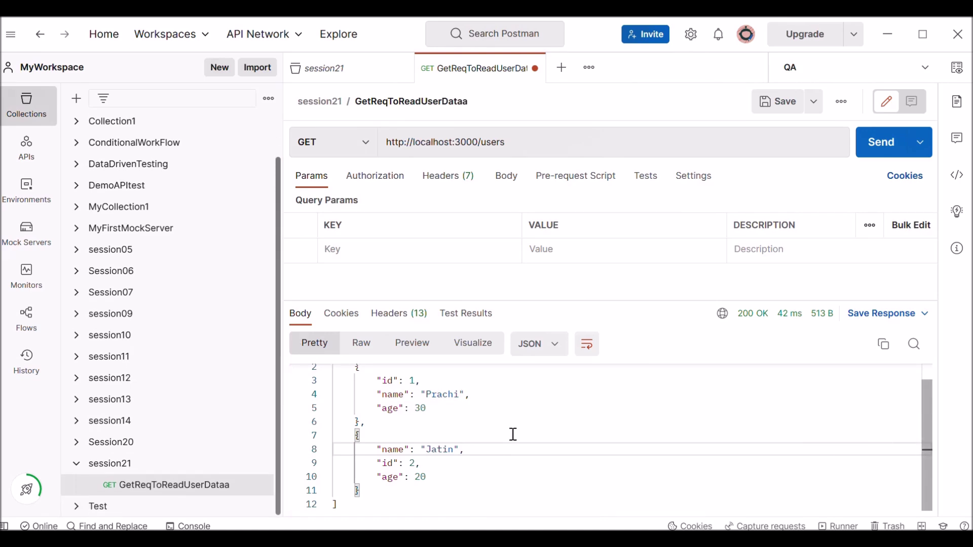
Step: Switch to the API testcase workbook in Excel and examine the second test case's row and request type
key("alt+Tab")
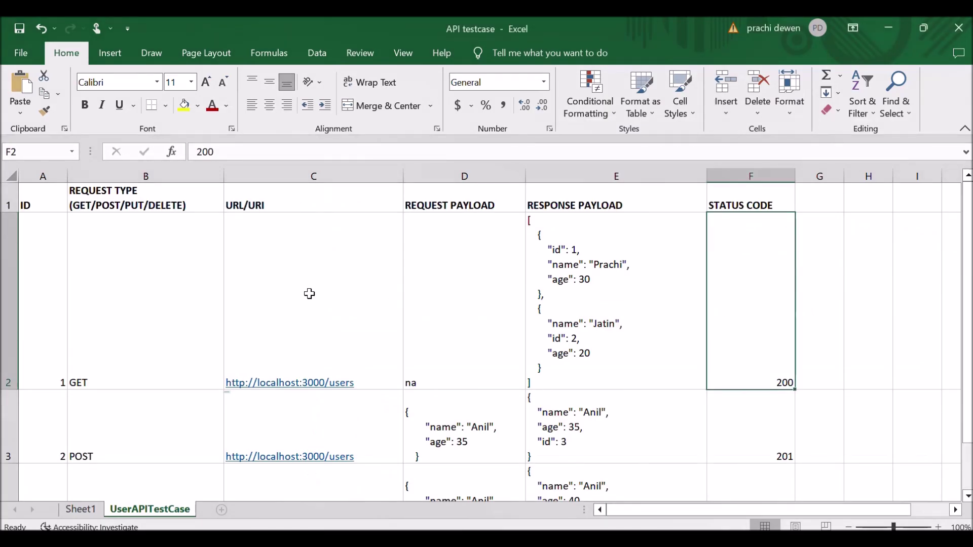
left_click(4, 422)
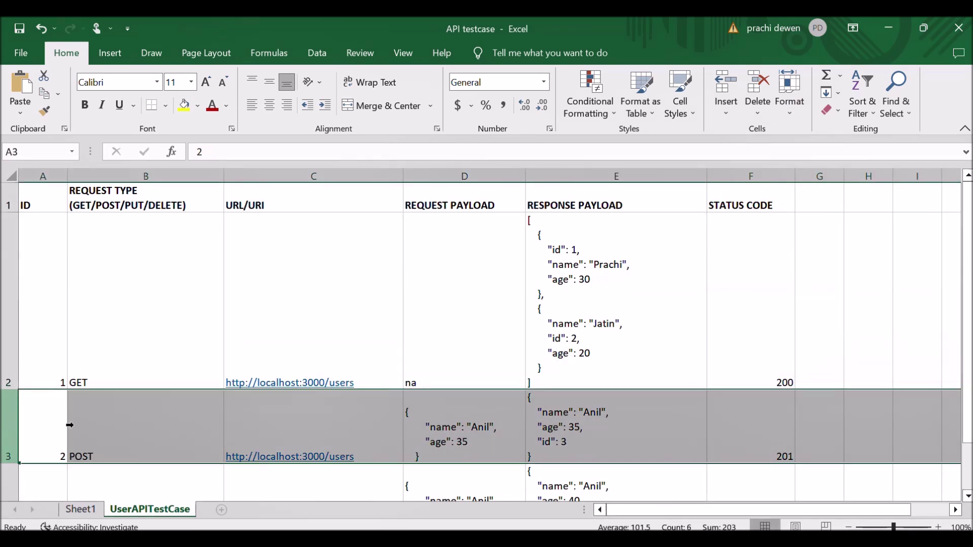
left_click(146, 440)
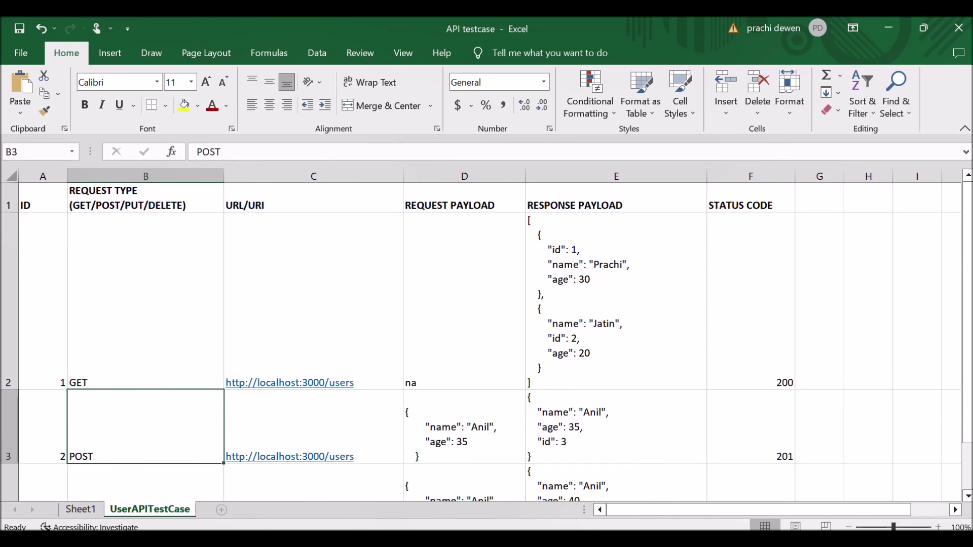
Step: Switch to the user file in Notepad and examine both user records and their id values
left_click(478, 502)
left_click(212, 311)
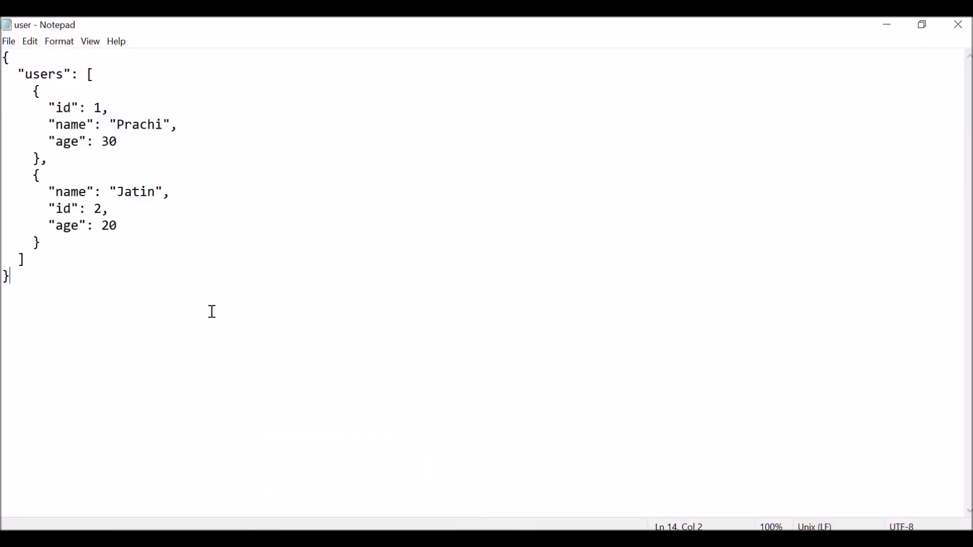
left_click_drag(25, 89, 95, 161)
left_click_drag(25, 176, 73, 244)
left_click_drag(134, 109, 73, 108)
left_click_drag(111, 210, 79, 209)
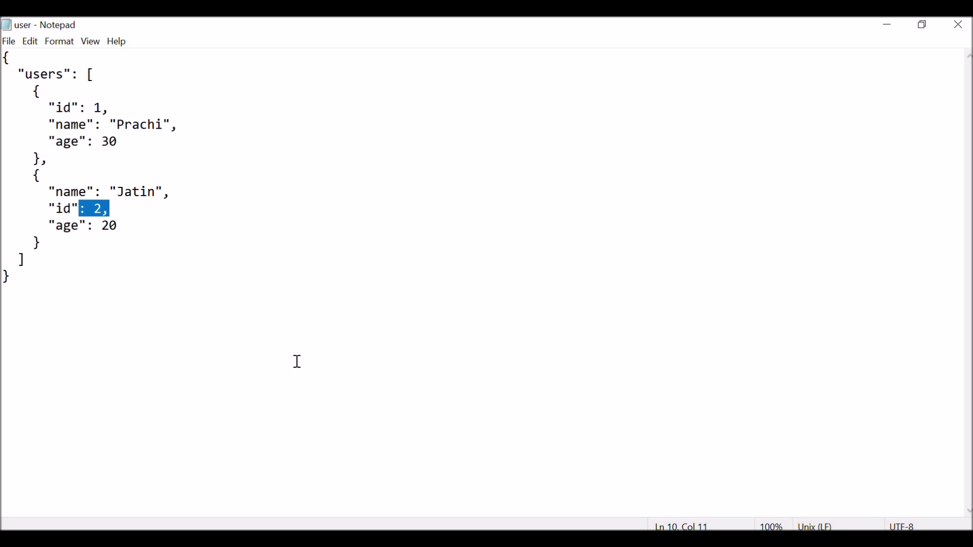
Step: Return to Excel and select the entire request payload text of the POST test case in cell D3
key("alt+Tab")
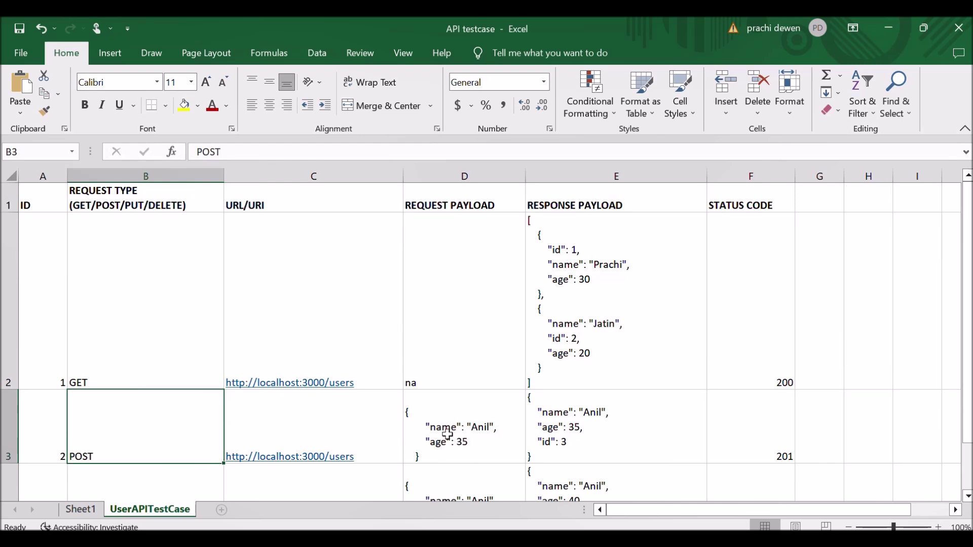
double_click(429, 459)
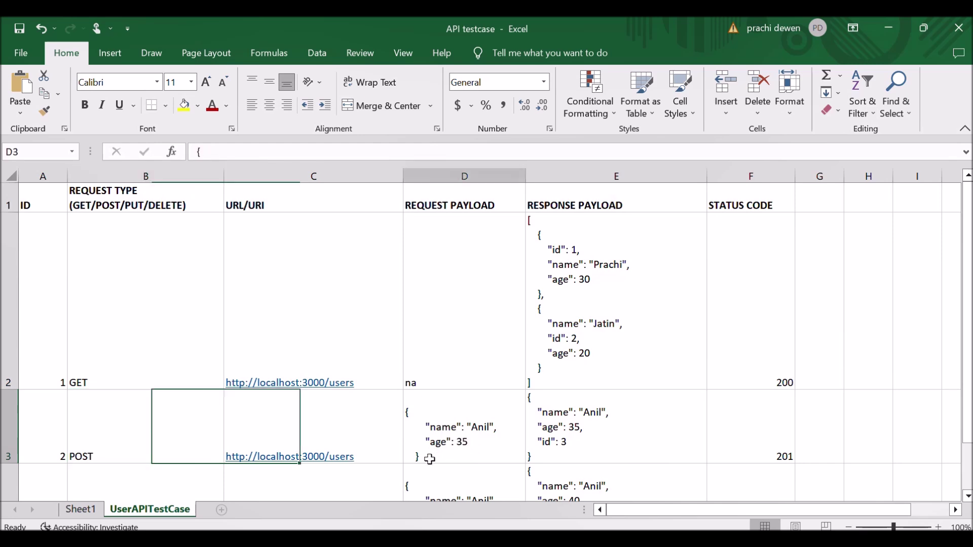
left_click_drag(431, 459, 393, 393)
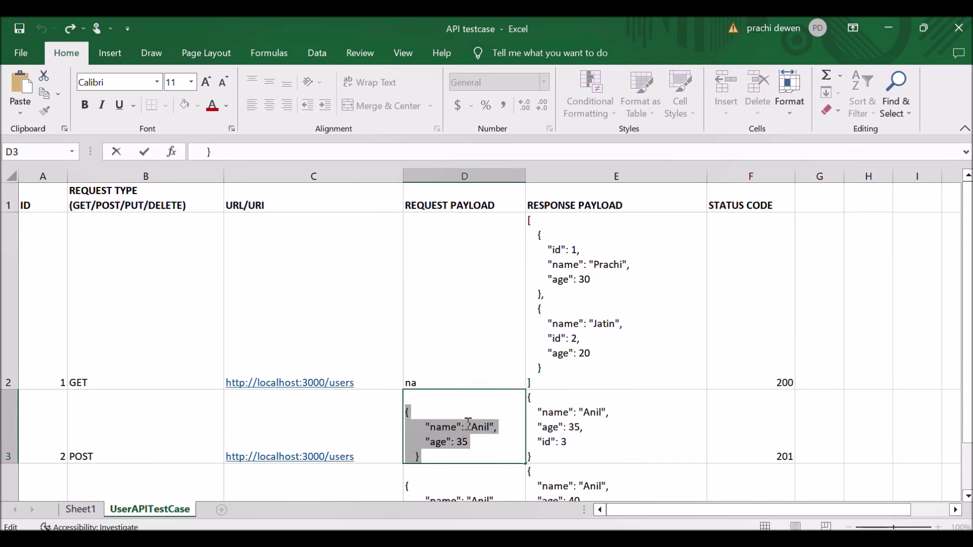
Step: Switch to Postman and add a request named CreateUserData to the session21 collection
key("alt+Tab")
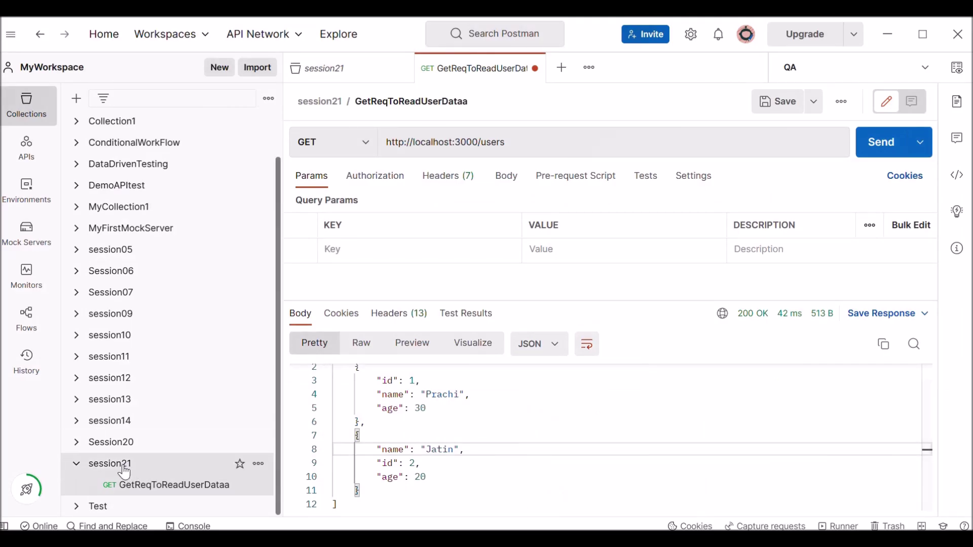
left_click(259, 465)
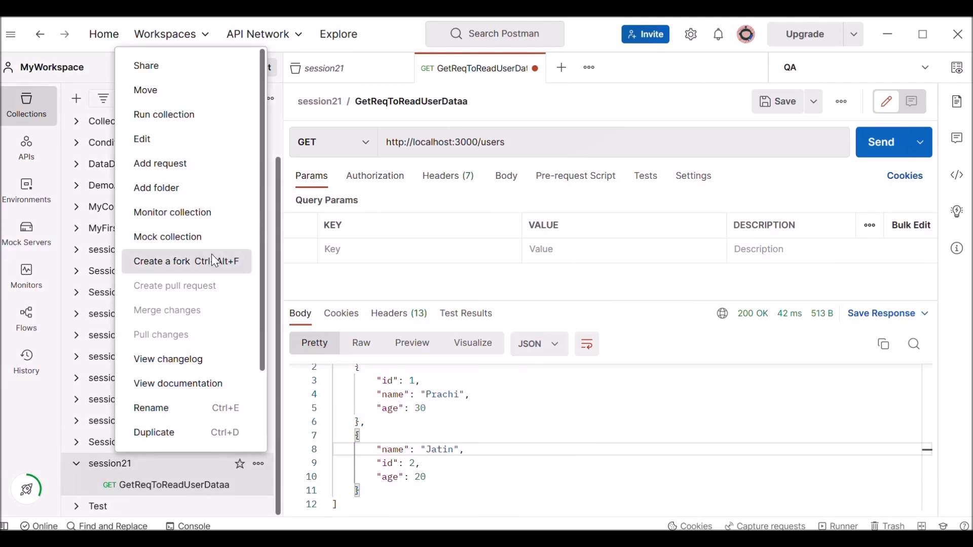
left_click(184, 164)
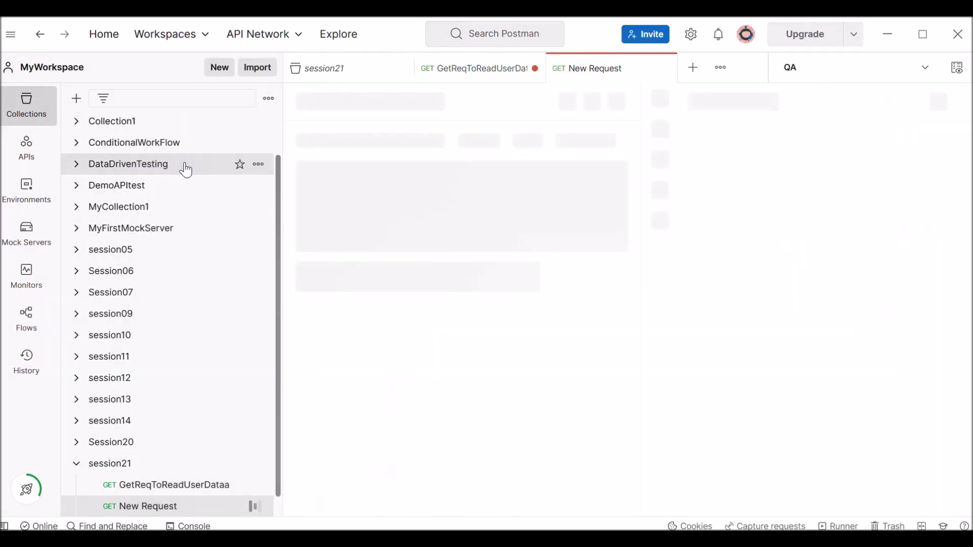
left_click(383, 103)
key("ctrl+a")
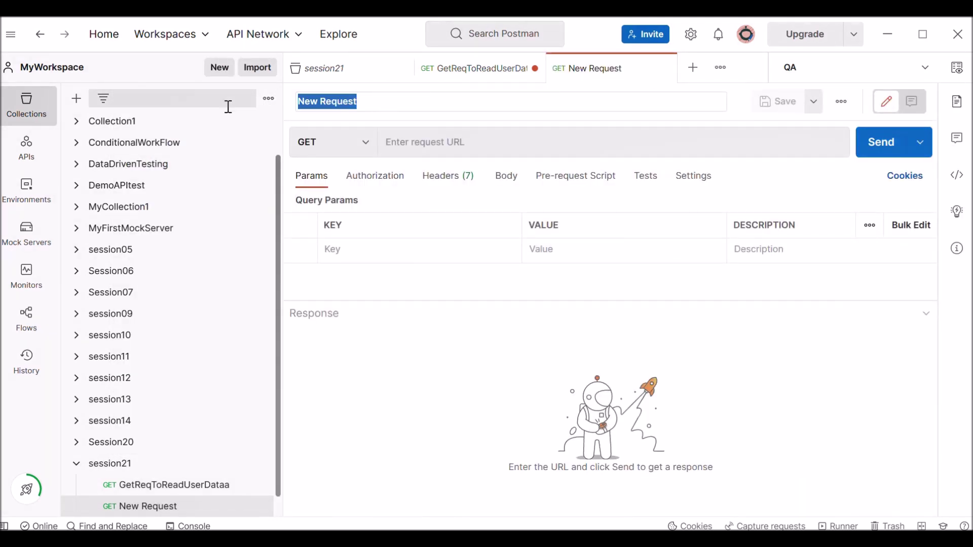
type("CreateUserData")
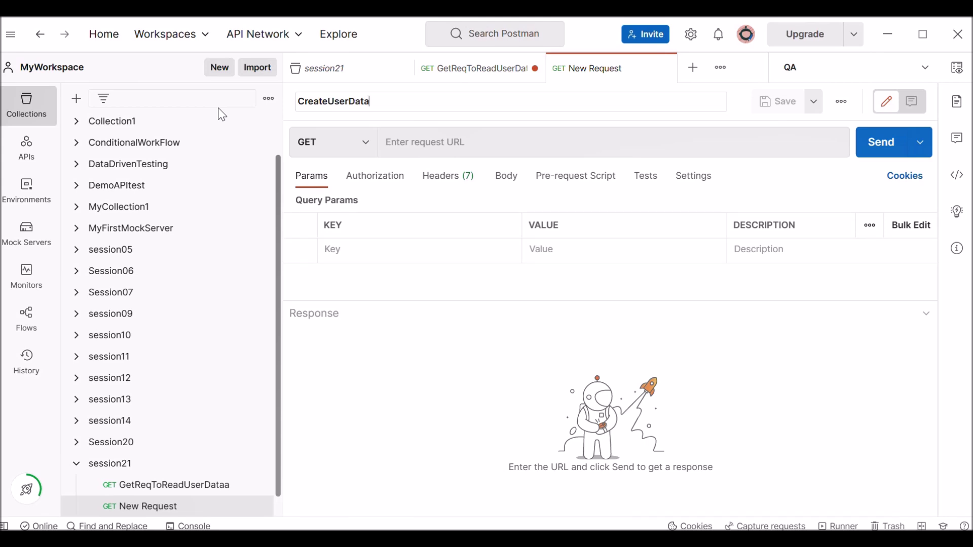
key("Return")
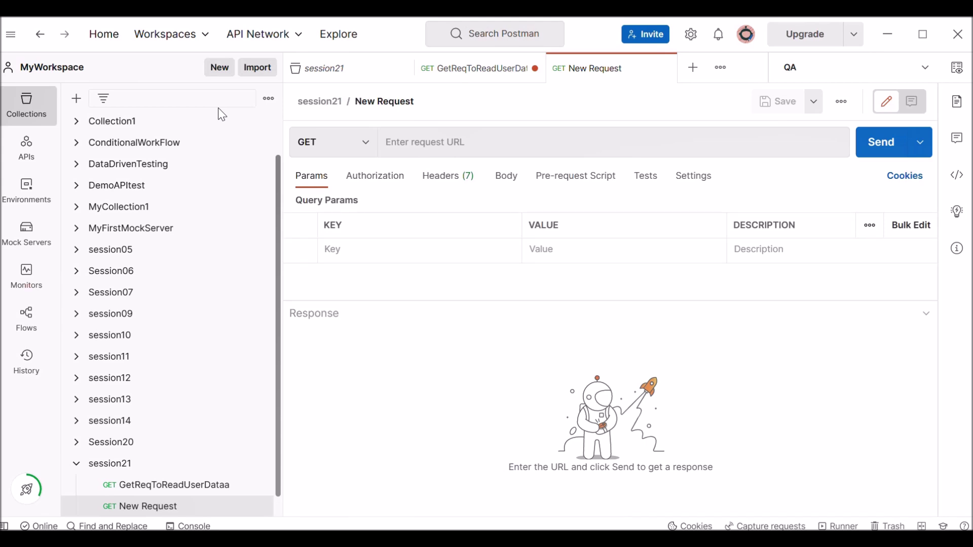
left_click(366, 147)
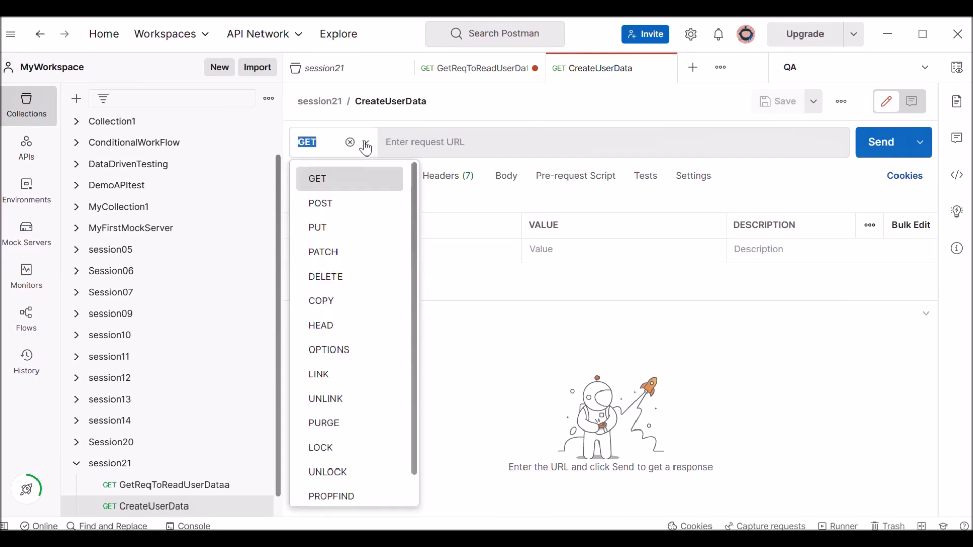
left_click(330, 205)
left_click(445, 142)
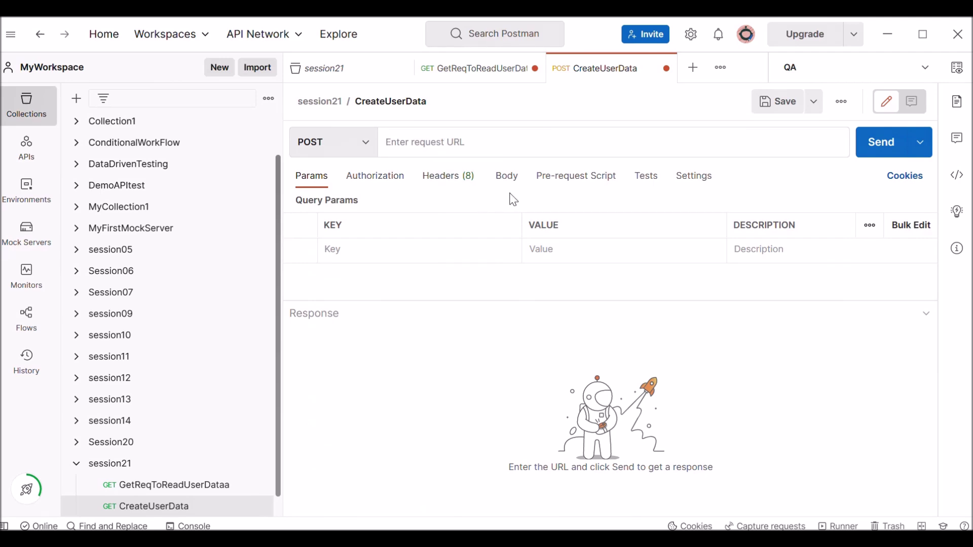
key("alt+Tab")
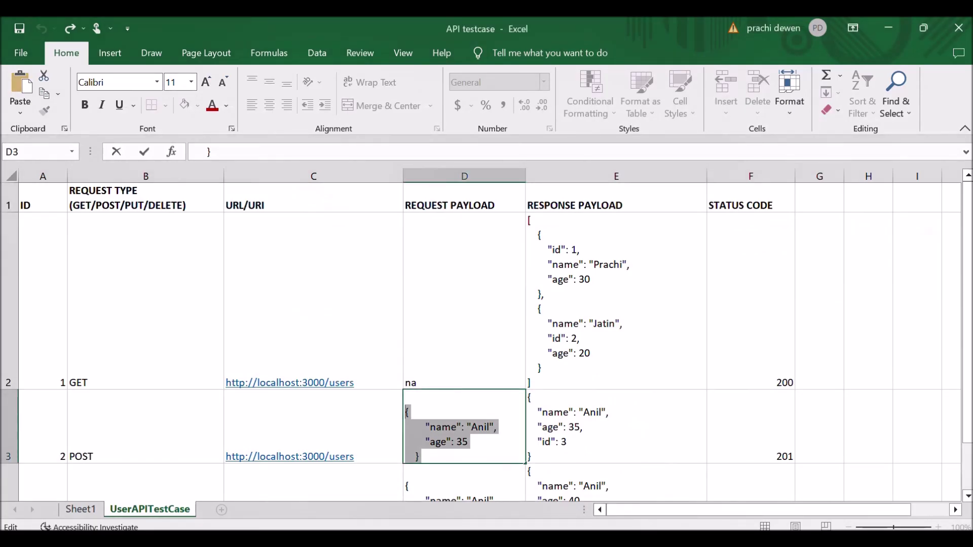
left_click(375, 428)
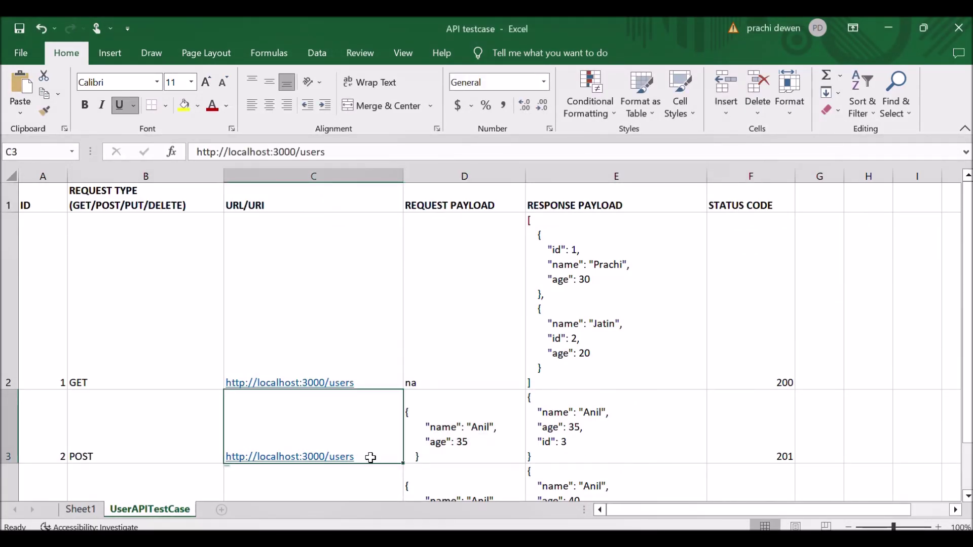
left_click(356, 153)
left_click_drag(357, 153, 142, 152)
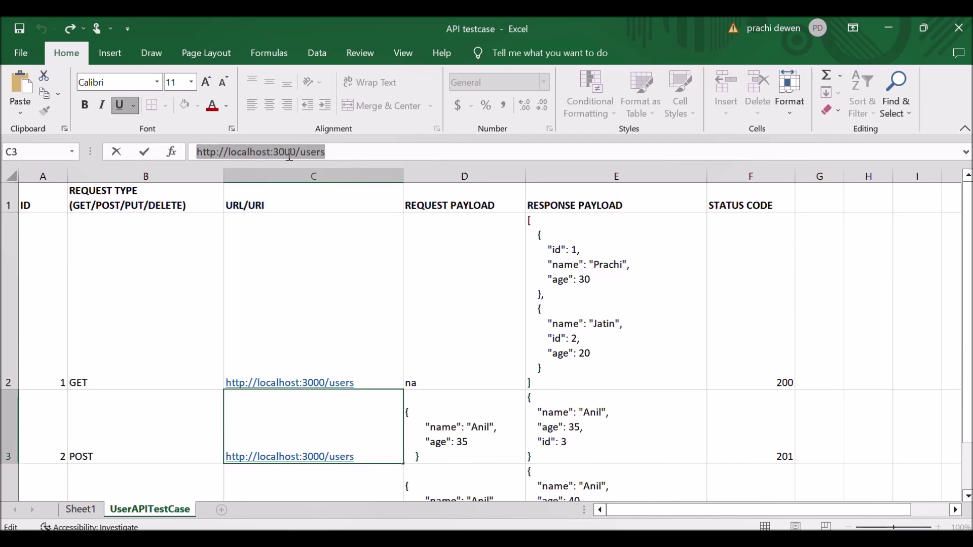
key("alt+Tab")
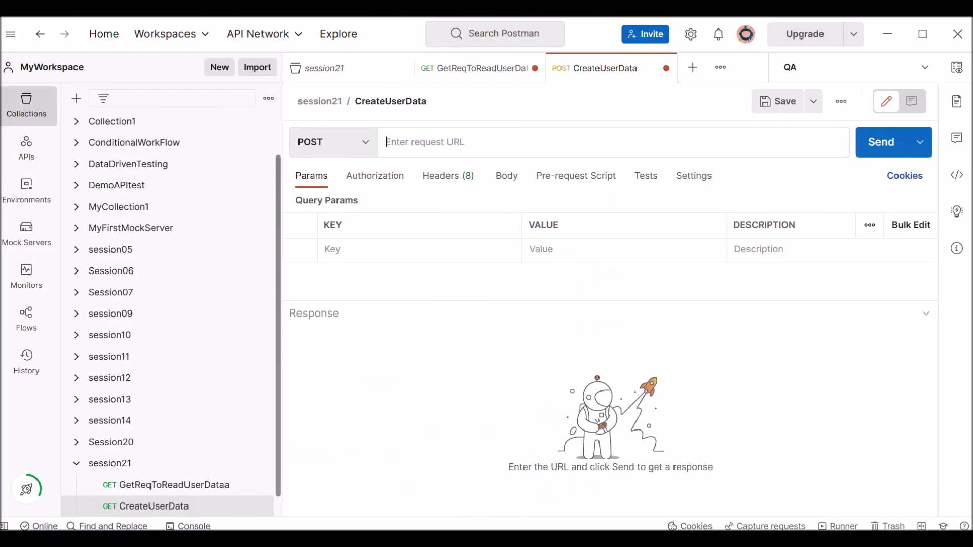
type("http://localhost:3000/users")
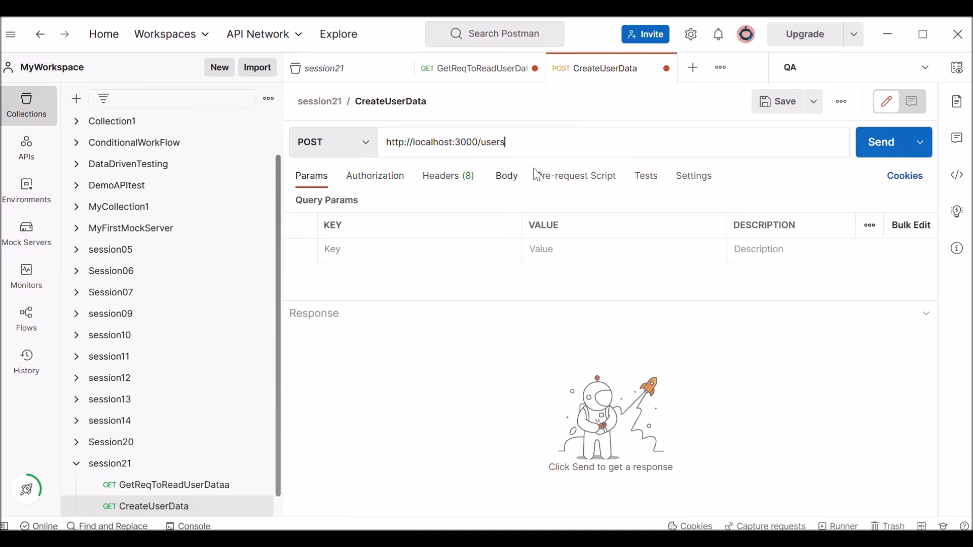
Step: Set the CreateUserData request body to raw data in JSON format
left_click(507, 181)
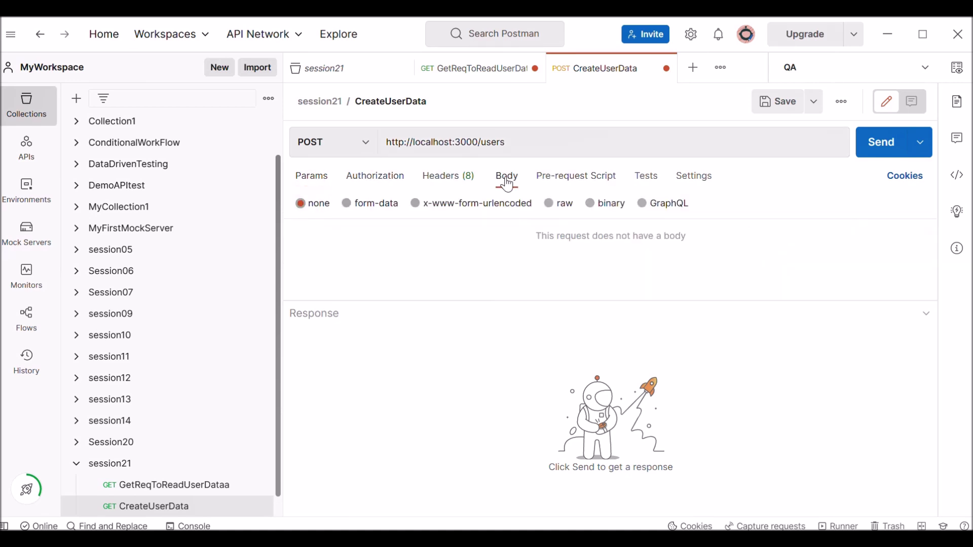
left_click(556, 206)
left_click(716, 208)
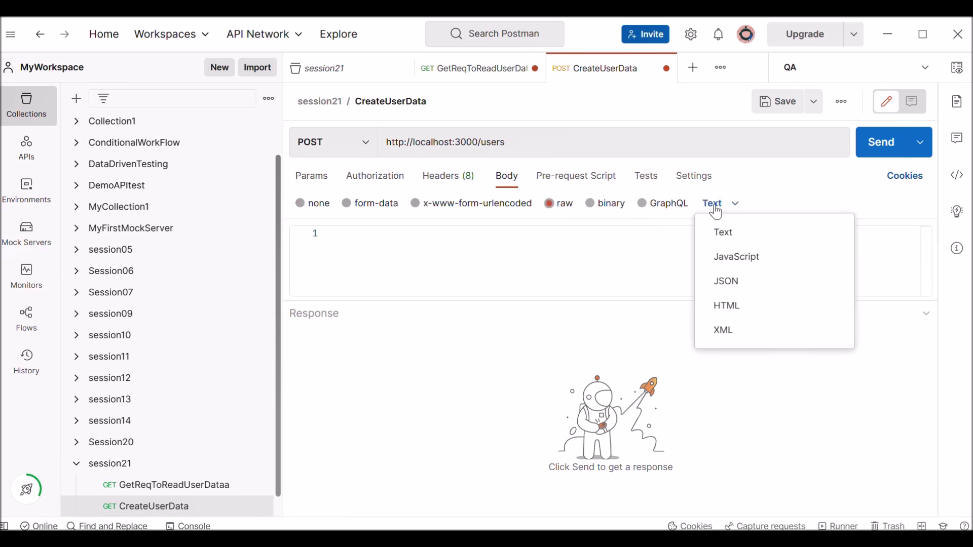
left_click(737, 284)
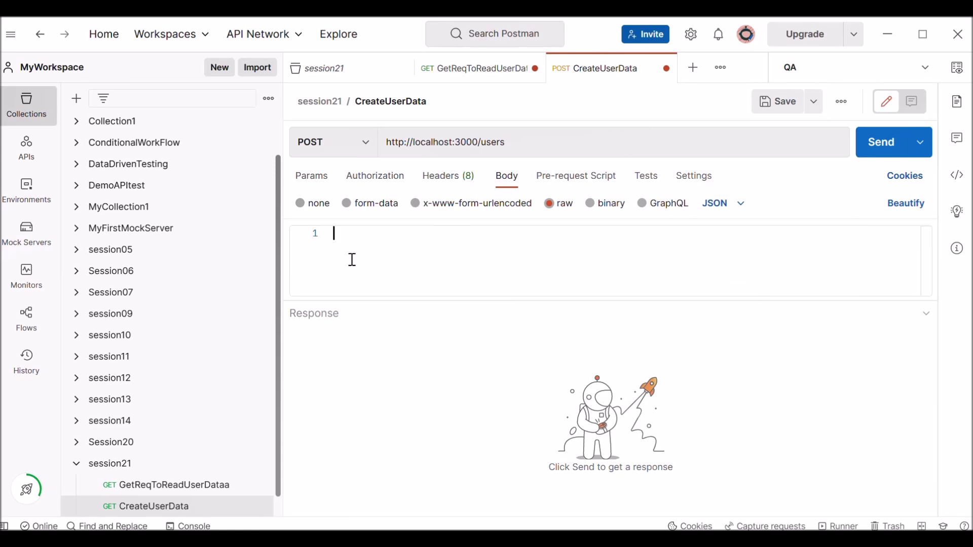
Step: Copy the POST test case's request payload from cell D3 in Excel into the CreateUserData request body in Postman
key("alt+Tab")
left_click(471, 448)
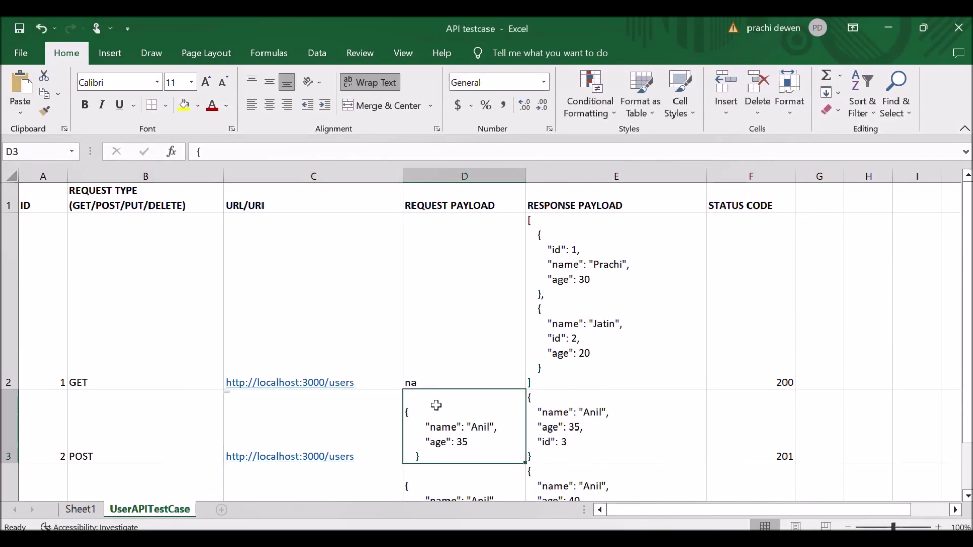
key("Home")
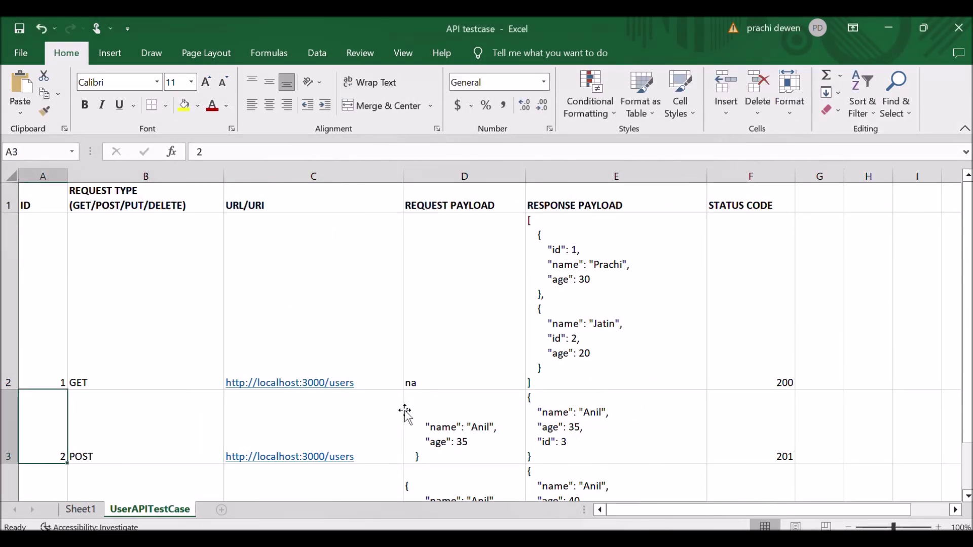
double_click(437, 417)
left_click_drag(429, 458, 396, 383)
key("ctrl+c")
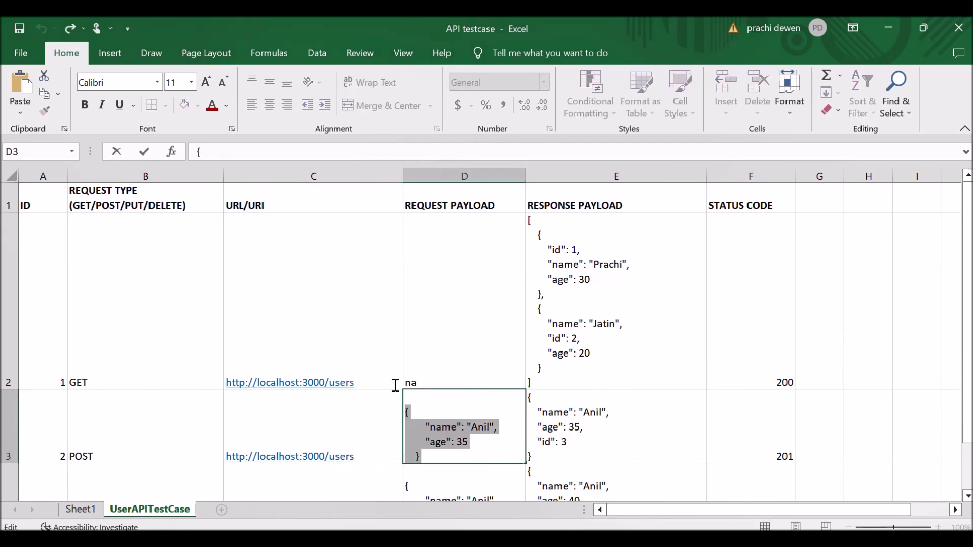
left_click(549, 530)
left_click(464, 244)
key("ctrl+v")
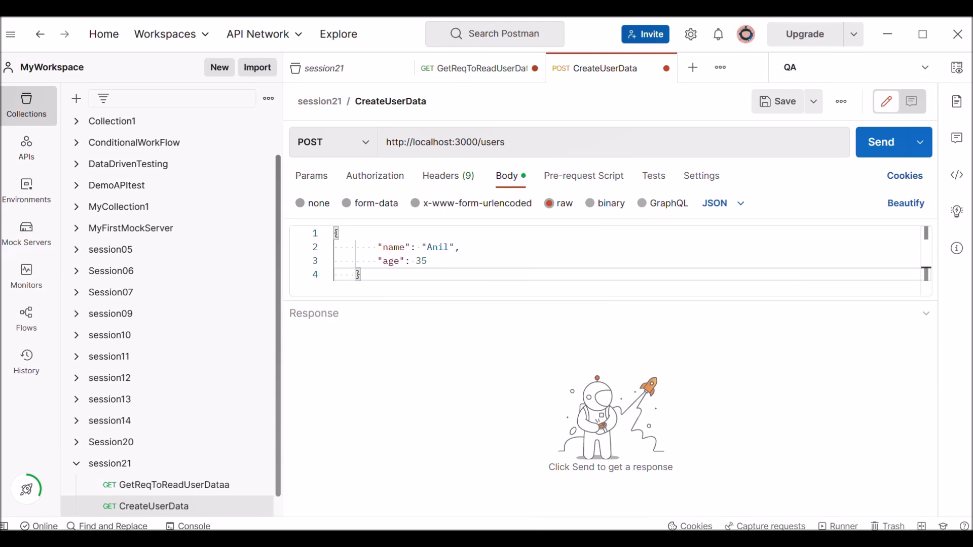
Step: Switch to Excel and compare the POST test case's request payload with its expected response payload, id field and status code
key("alt+Tab")
left_click(588, 445)
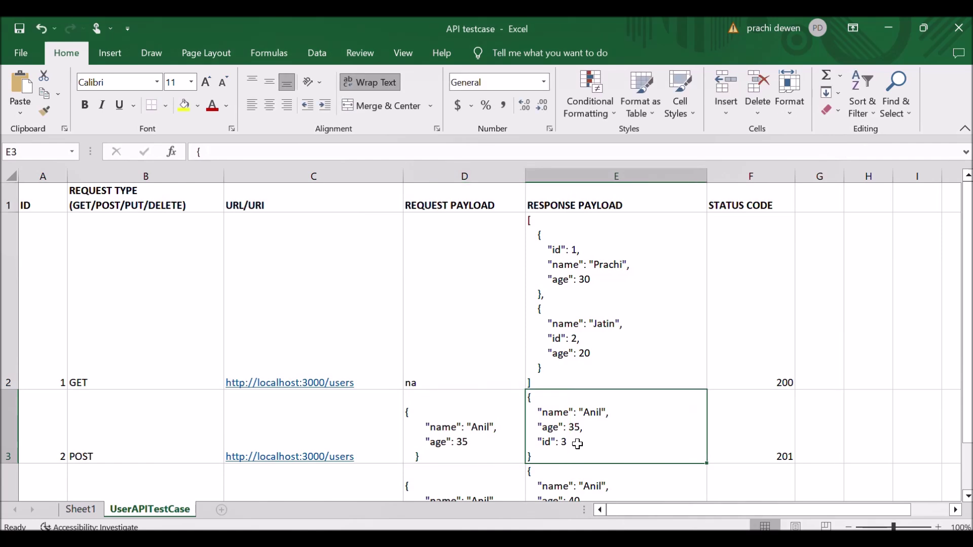
double_click(574, 445)
left_click_drag(577, 444, 539, 444)
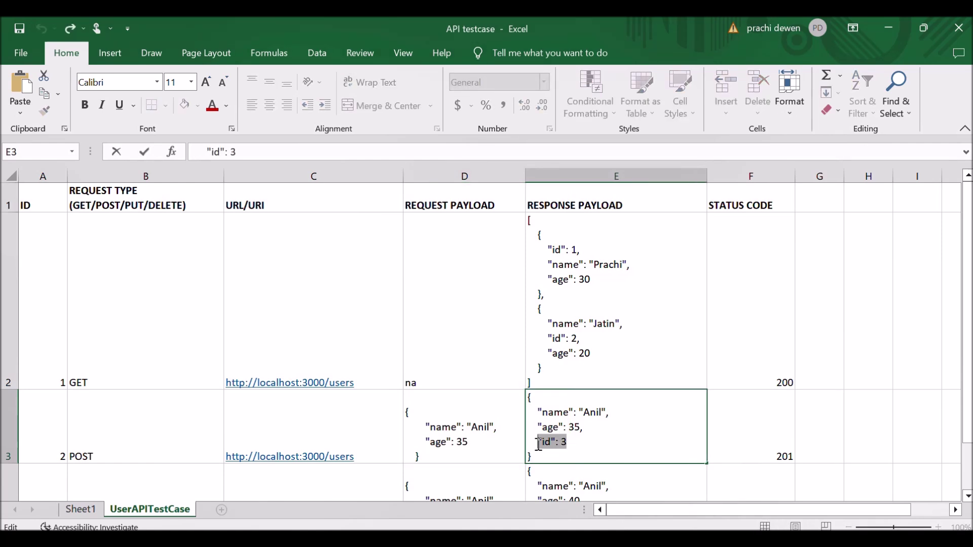
double_click(484, 446)
left_click_drag(436, 450, 402, 406)
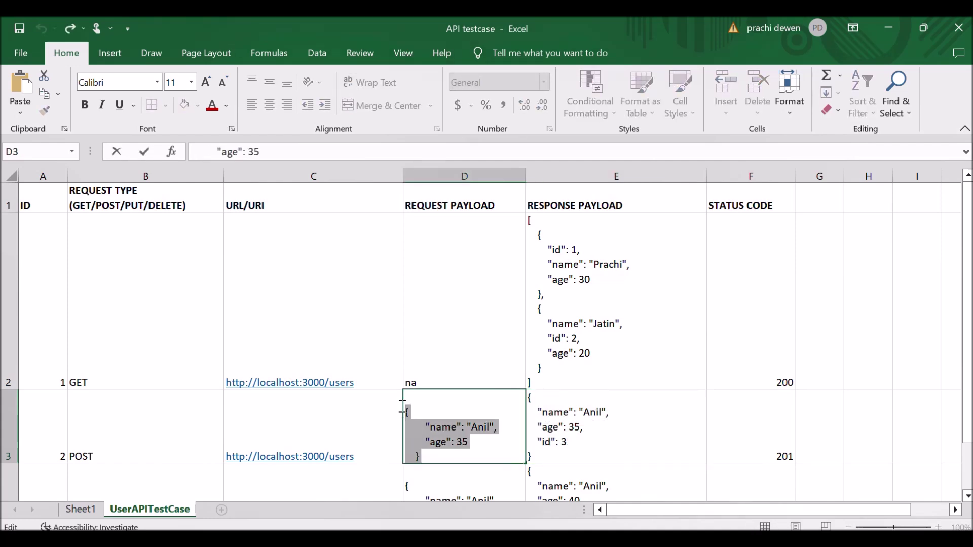
double_click(600, 428)
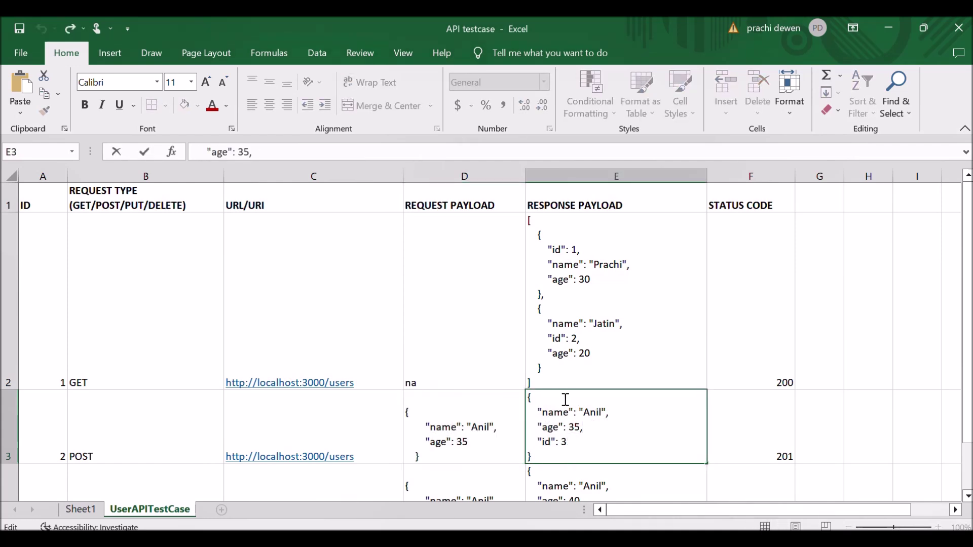
left_click_drag(532, 398, 587, 478)
left_click_drag(579, 443, 537, 442)
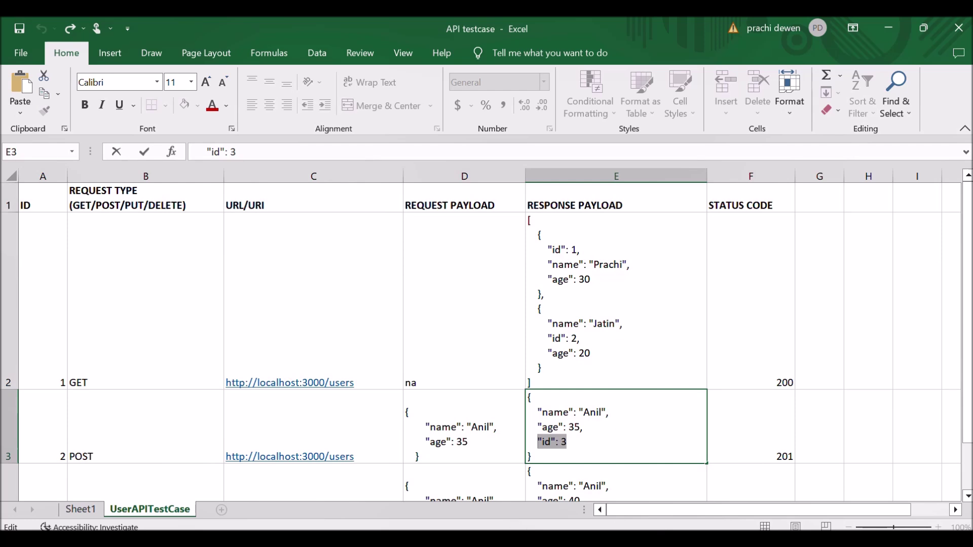
mouse_move(539, 539)
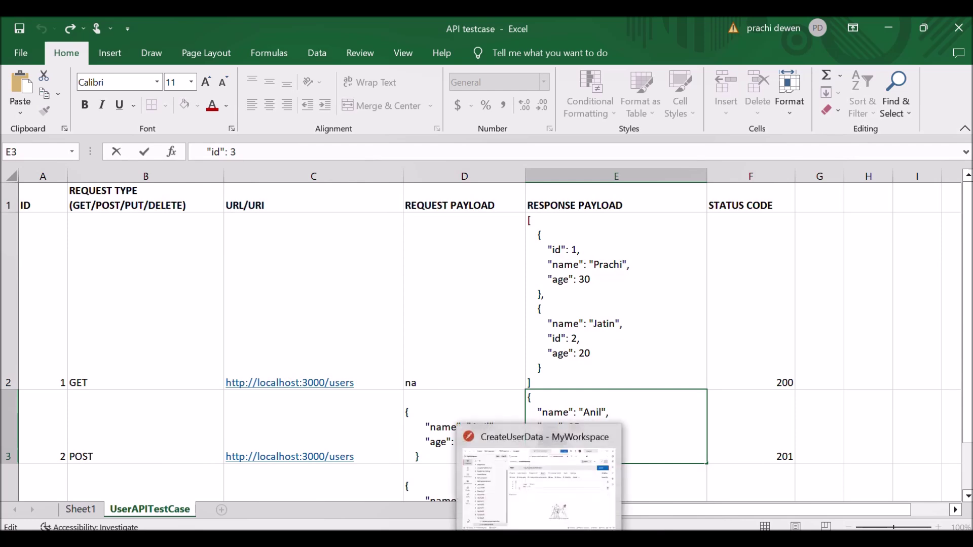
left_click(773, 450)
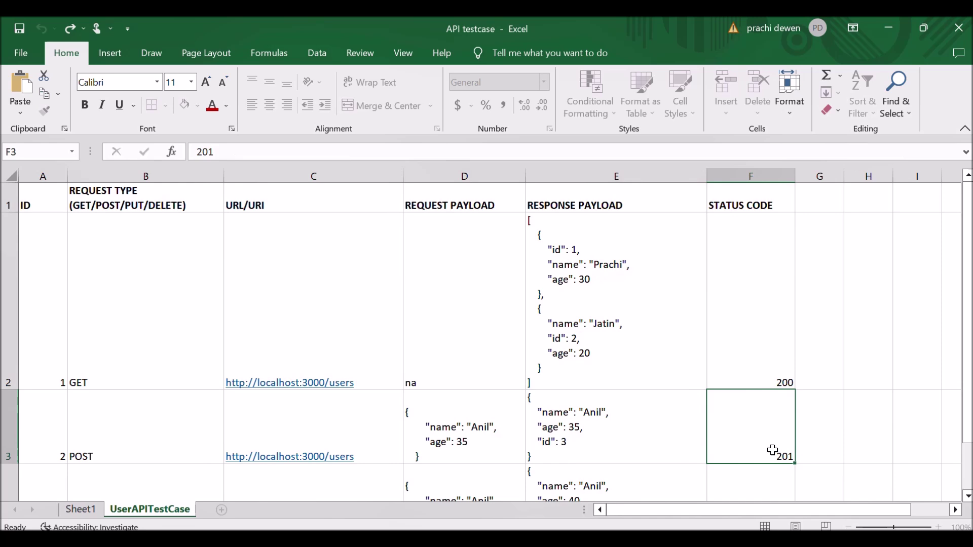
left_click(772, 450)
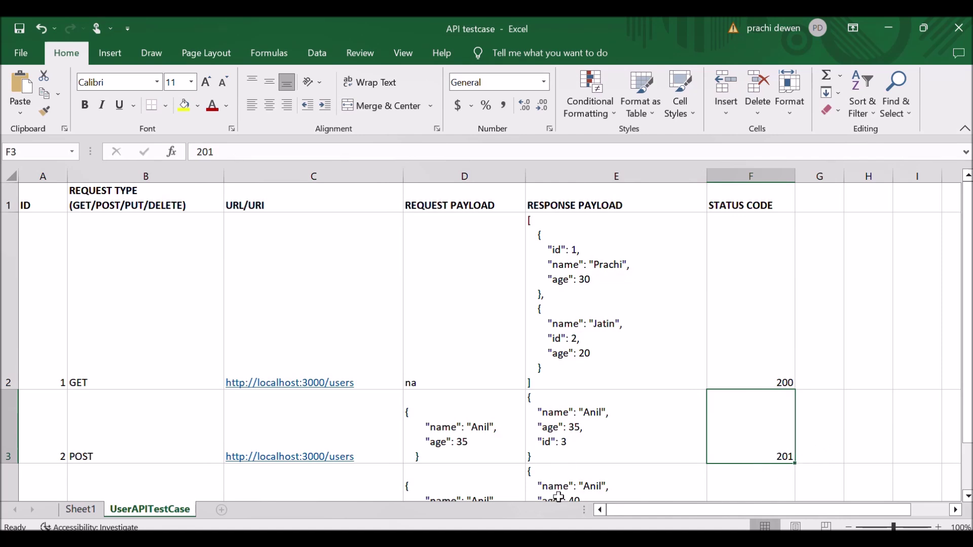
Step: Switch to Postman, review the CreateUserData request's URL and JSON body, and send the POST request
key("alt+Tab")
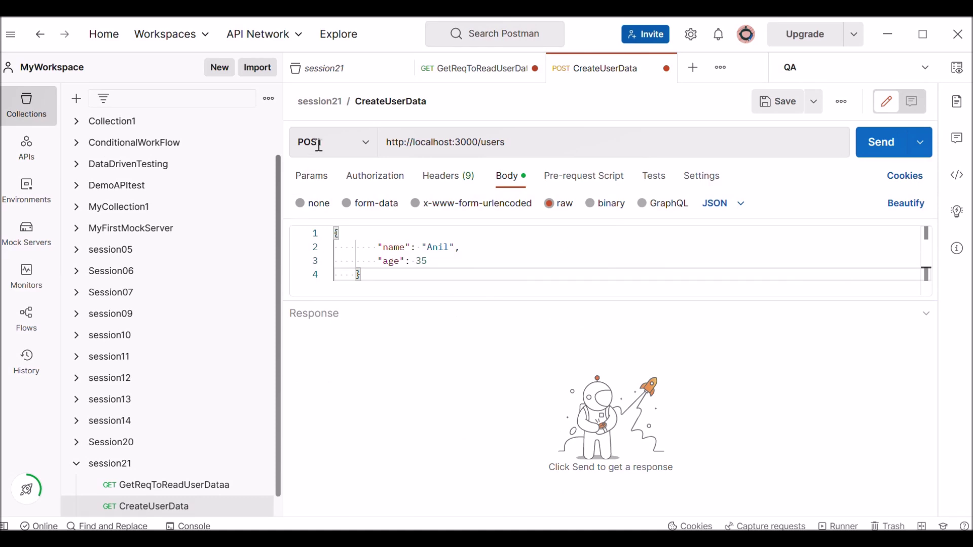
left_click_drag(528, 141, 336, 153)
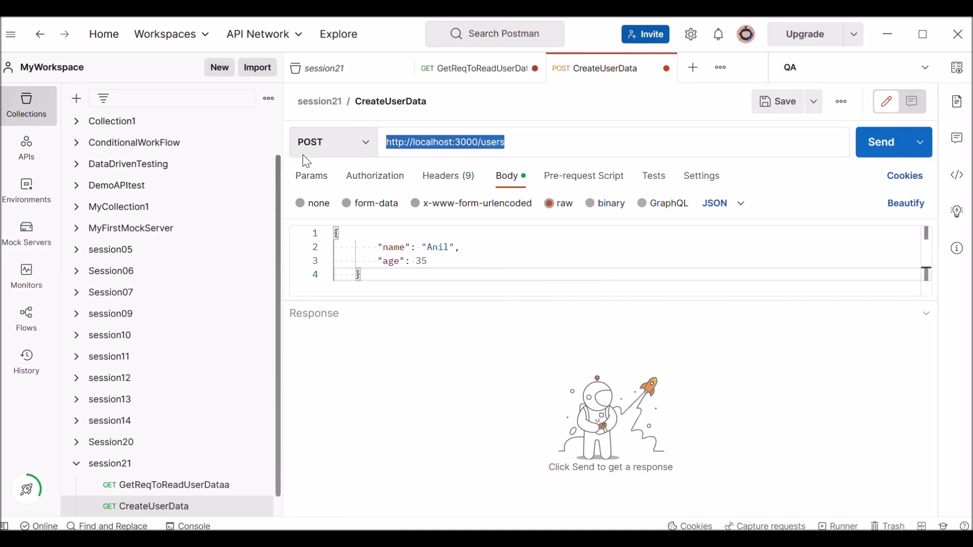
left_click_drag(400, 277, 337, 229)
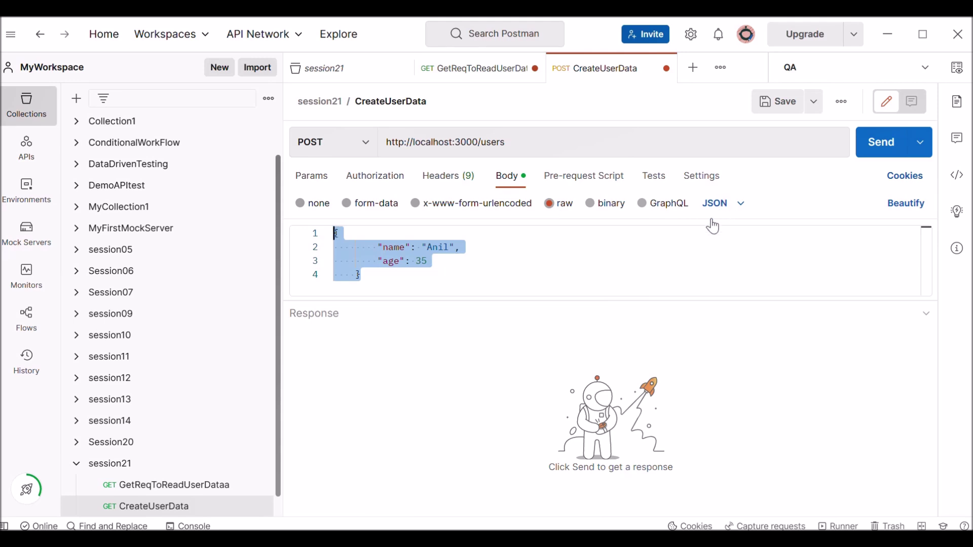
left_click(400, 285)
left_click_drag(384, 278, 304, 223)
left_click(879, 148)
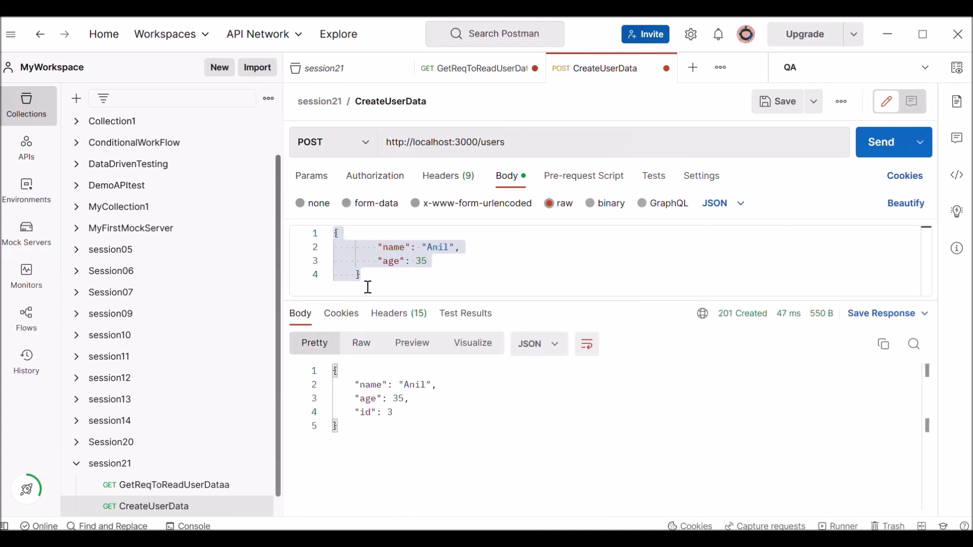
Step: Compare the sent JSON body with the returned response, including its id field
left_click_drag(365, 278, 326, 235)
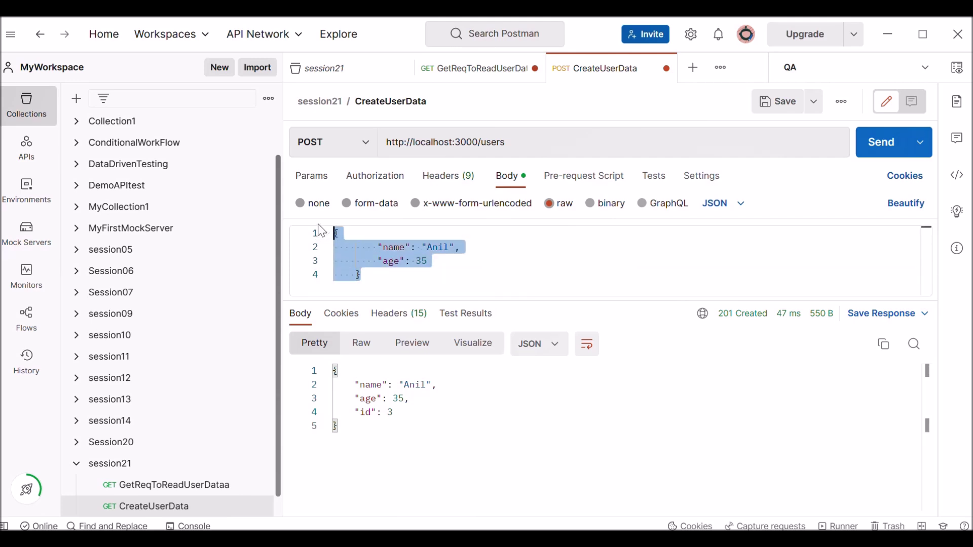
left_click_drag(416, 400, 333, 371)
left_click_drag(414, 412, 333, 411)
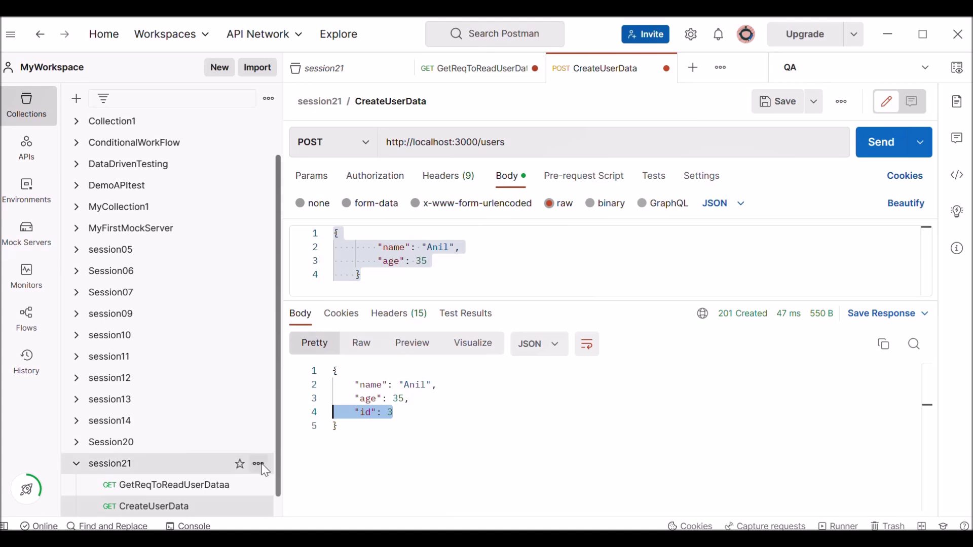
Step: Send the GetReqToReadUserDataa request again and examine the last user record in the response
left_click(191, 489)
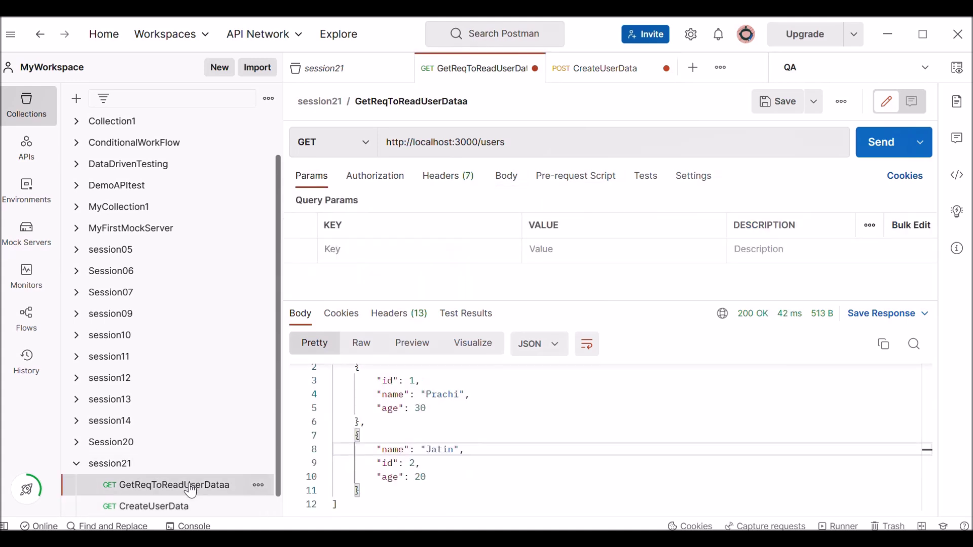
triple_click(523, 143)
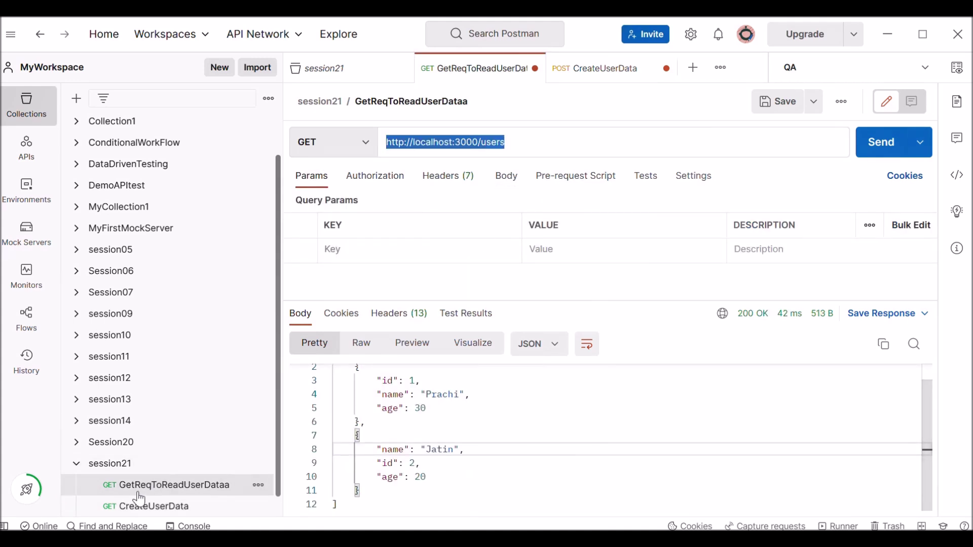
left_click(534, 141)
left_click_drag(390, 509, 334, 369)
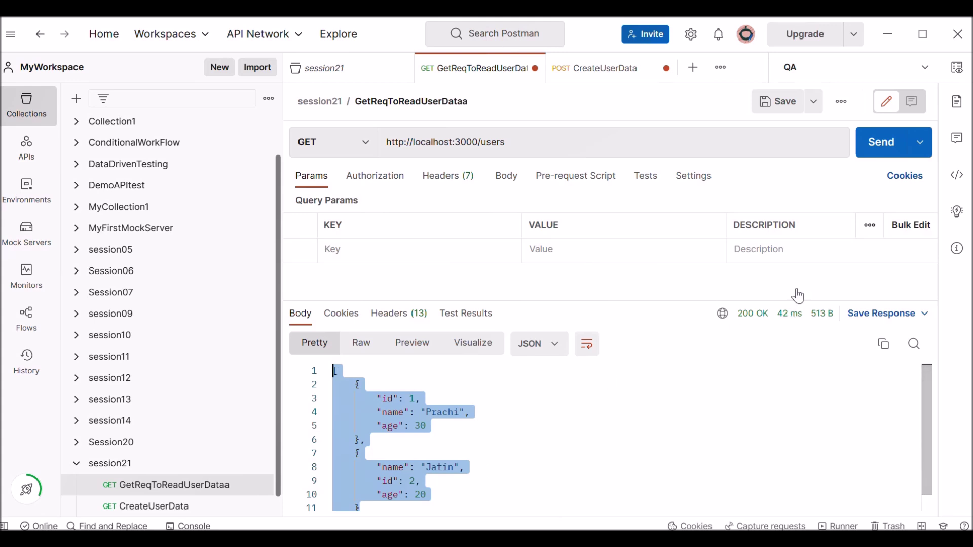
left_click(887, 144)
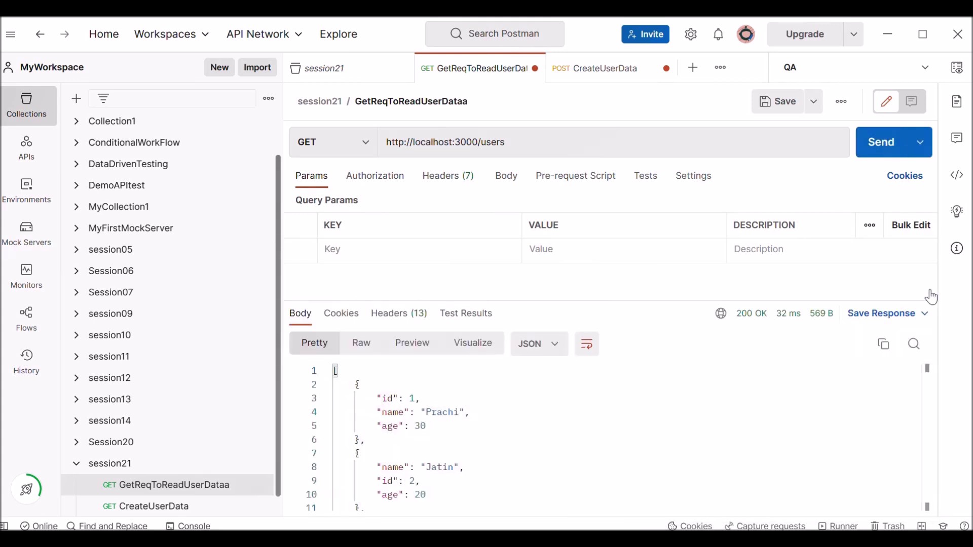
left_click_drag(365, 392, 349, 435)
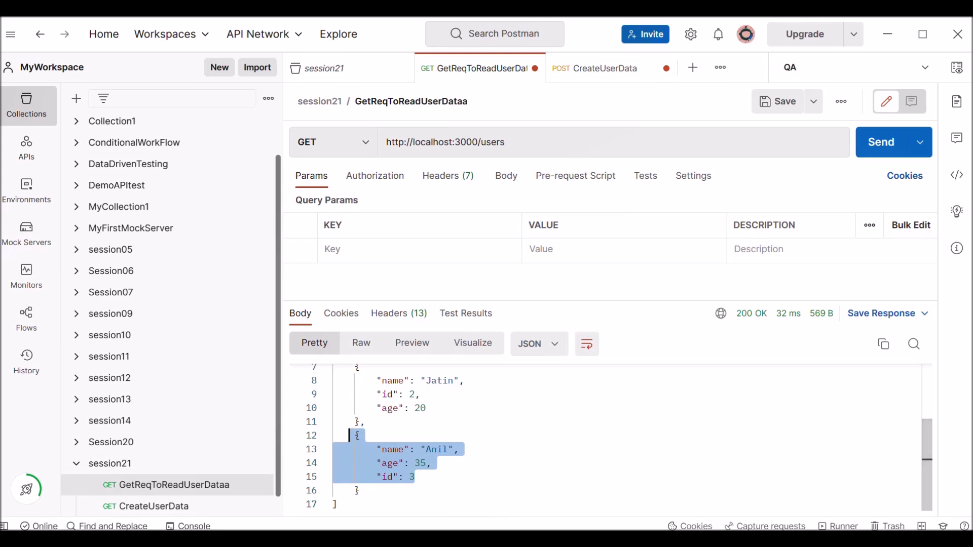
Step: Check the POST test case's expected status code in Excel against the CreateUserData response status in Postman
key("alt+Tab")
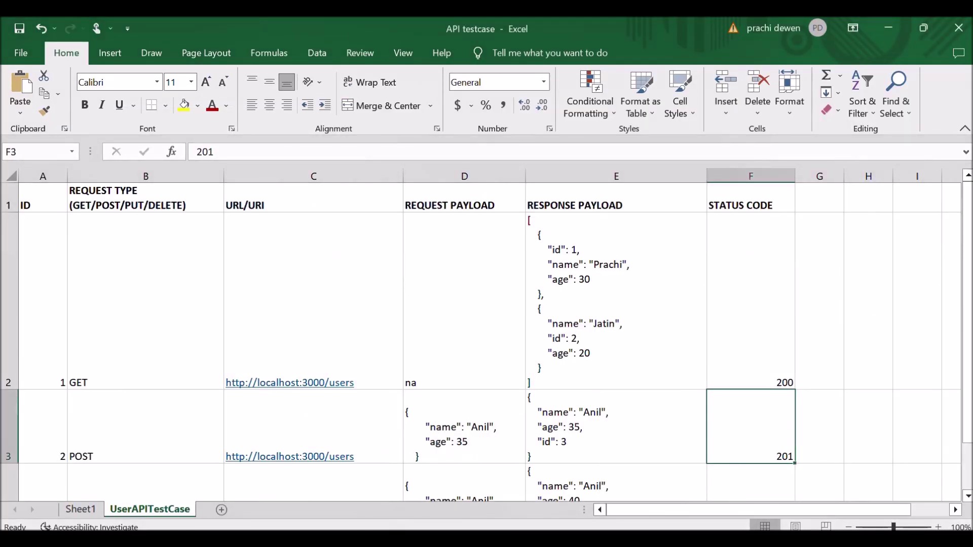
key("alt+Tab")
left_click(162, 507)
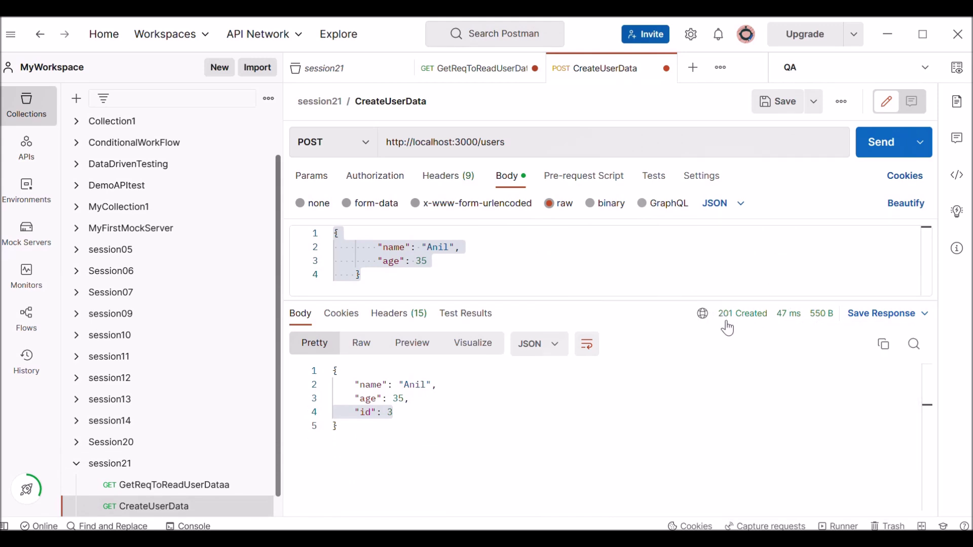
Step: Read the description of the CreateUserData response status, and switch to Excel to locate the PUT test case
mouse_move(736, 327)
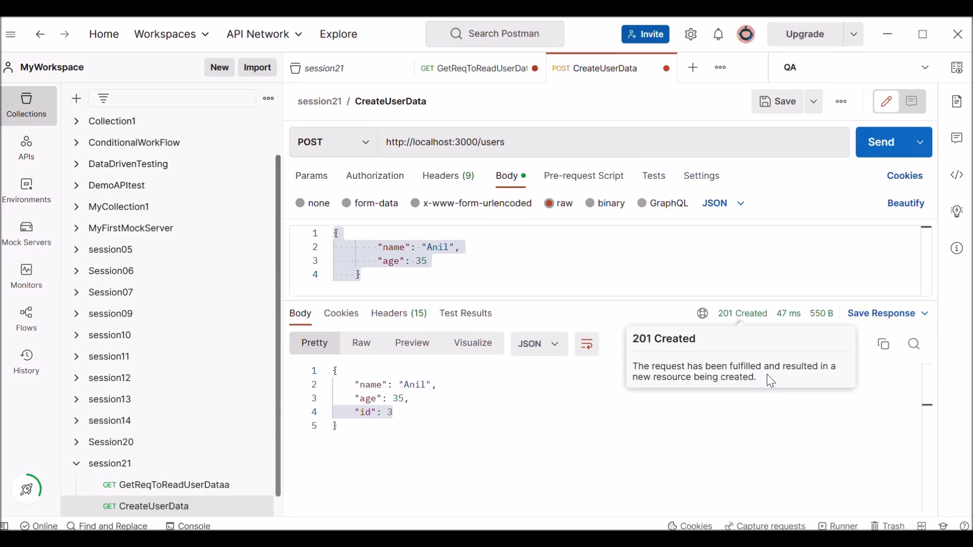
left_click(588, 446)
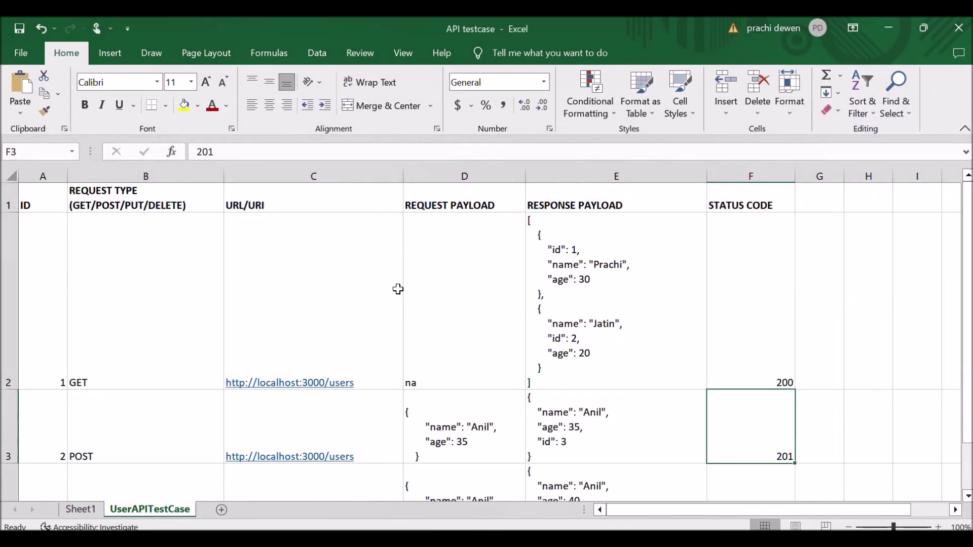
left_click(101, 310)
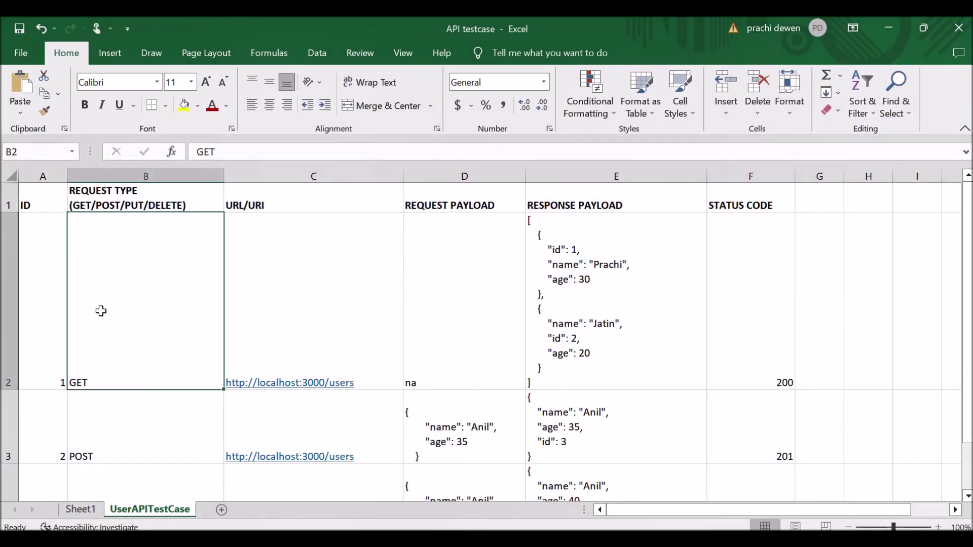
key("Down")
key("Down")
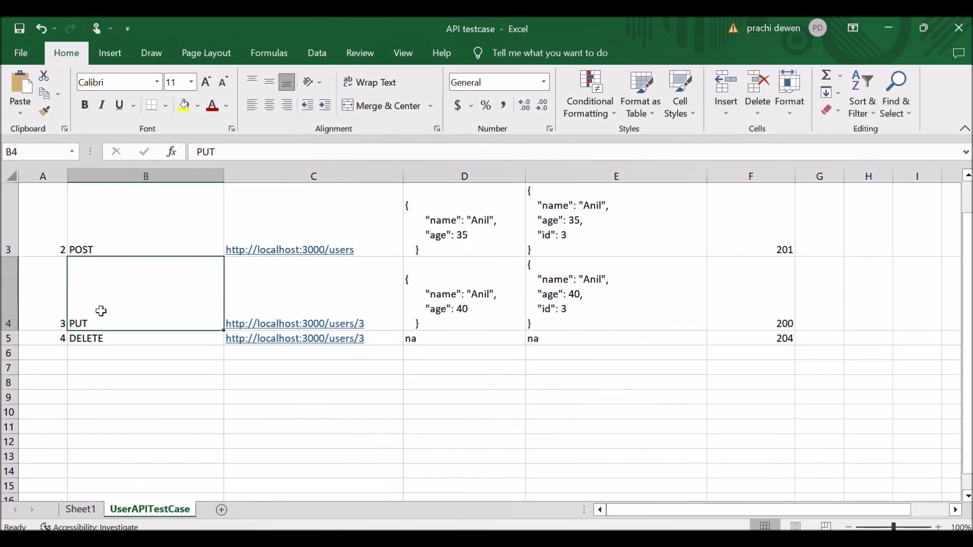
Step: Compare the age value in the PUT test case's request payload with the one in the POST test case's payload
left_click(469, 306)
double_click(474, 311)
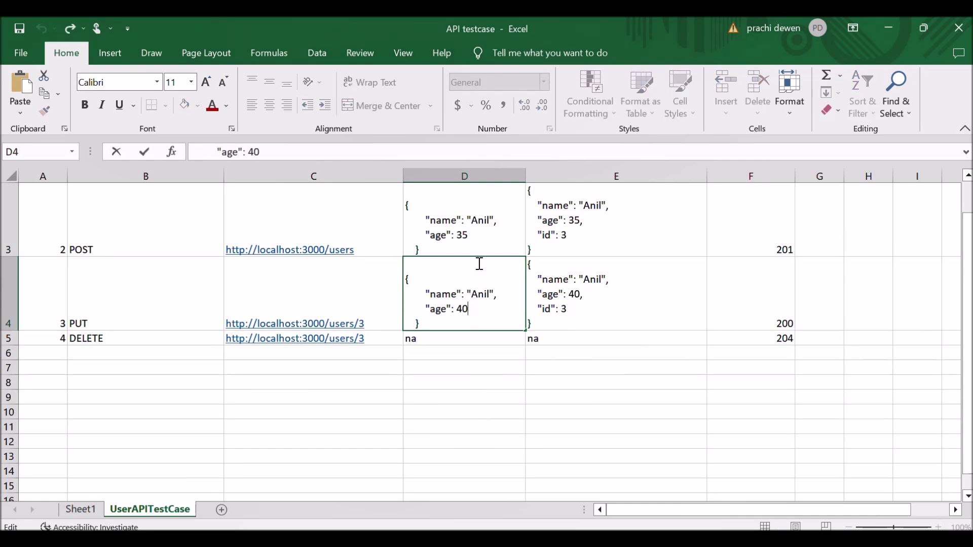
left_click(420, 207)
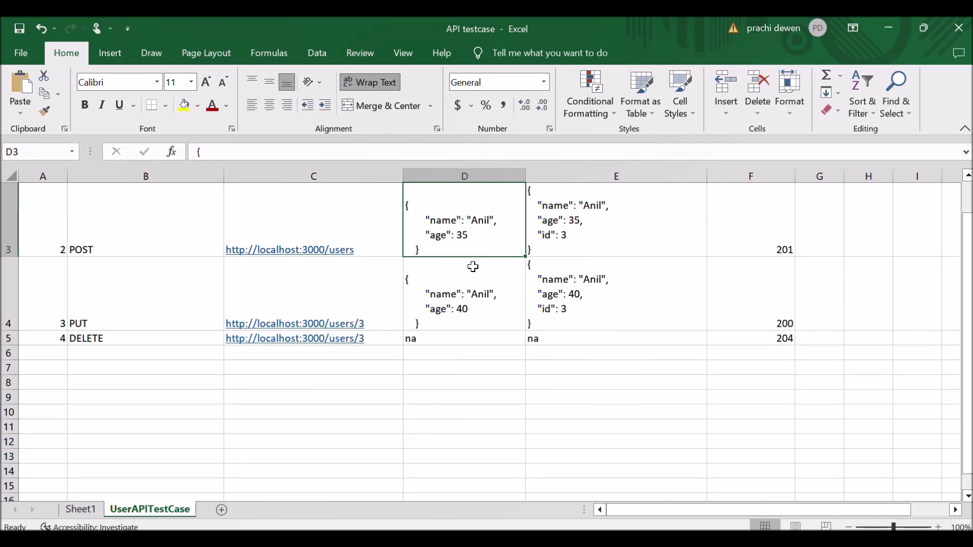
double_click(475, 237)
left_click_drag(474, 237, 424, 236)
left_click(476, 312)
double_click(480, 314)
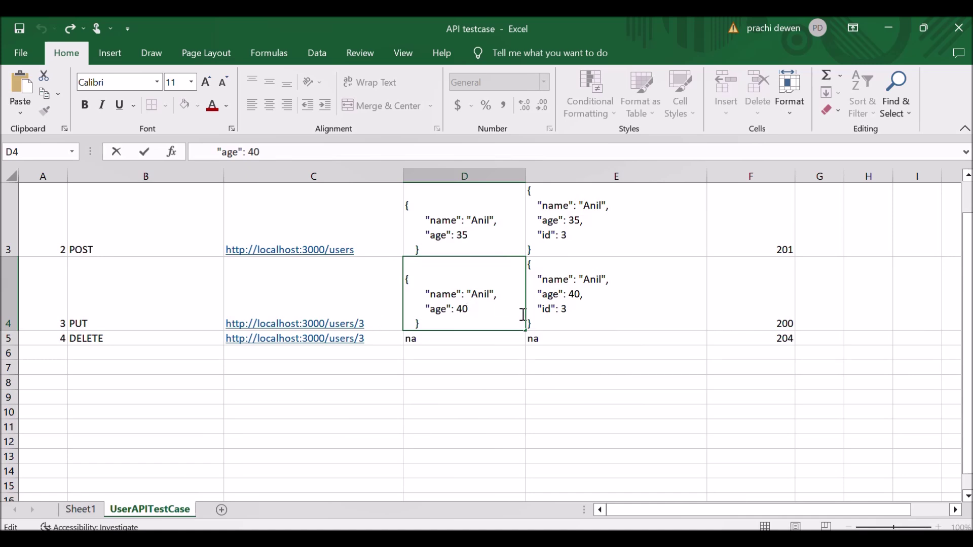
Step: Examine the id in the PUT test case's response payload and the id at the end of its URL
left_click(578, 313)
double_click(578, 313)
double_click(564, 309)
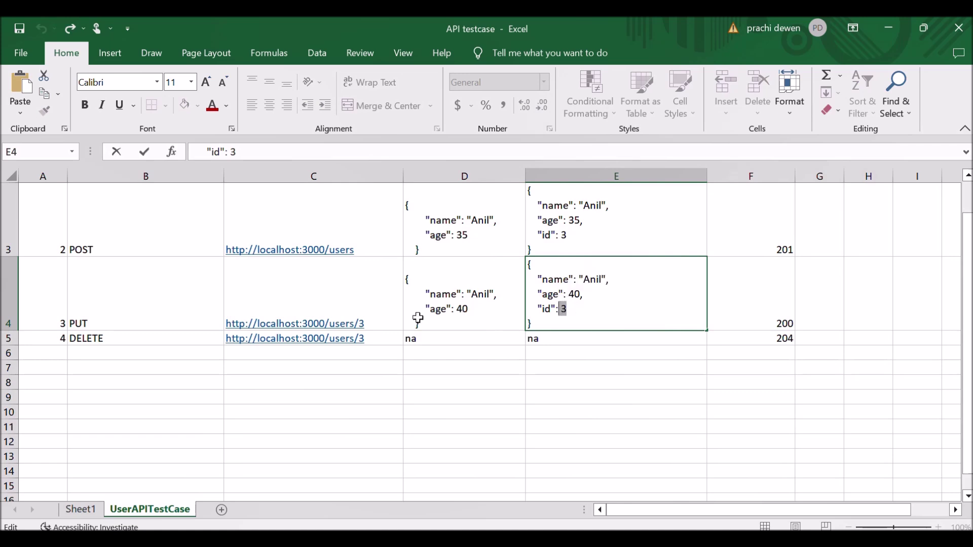
double_click(373, 323)
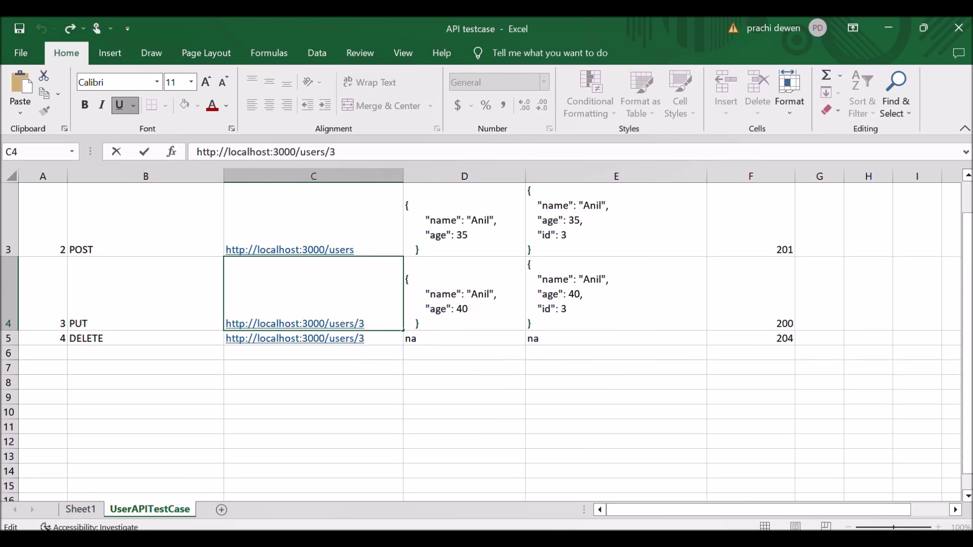
Step: Switch to Postman and examine the id of each user record in the GetReqToReadUserDataa response
key("alt+Tab")
left_click(162, 484)
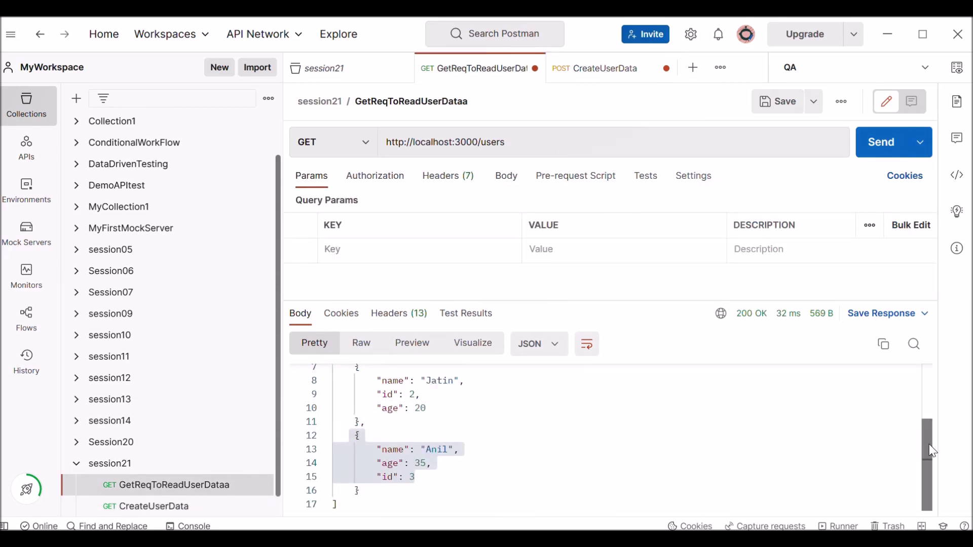
left_click_drag(927, 454, 927, 431)
left_click_drag(421, 430, 376, 431)
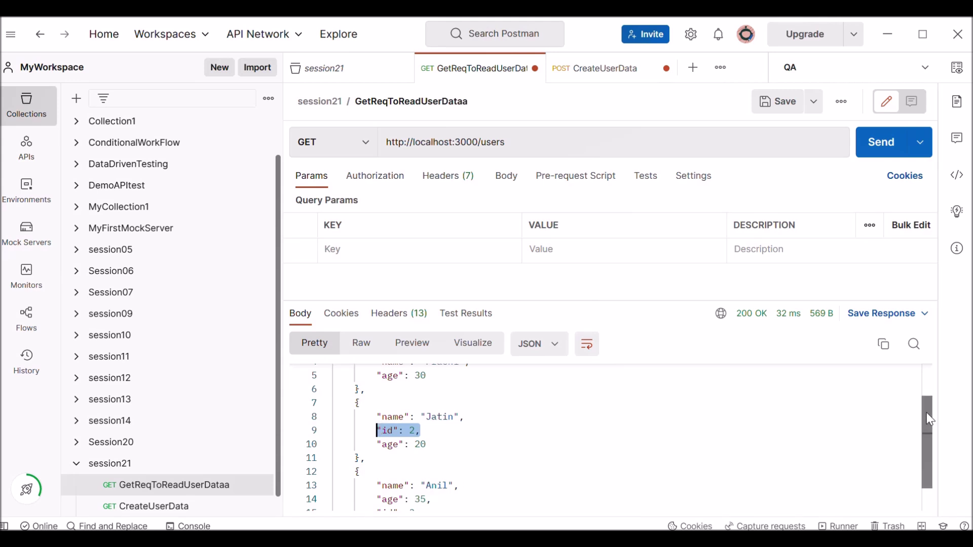
scroll(926, 412, "up", 2)
left_click_drag(421, 399, 360, 398)
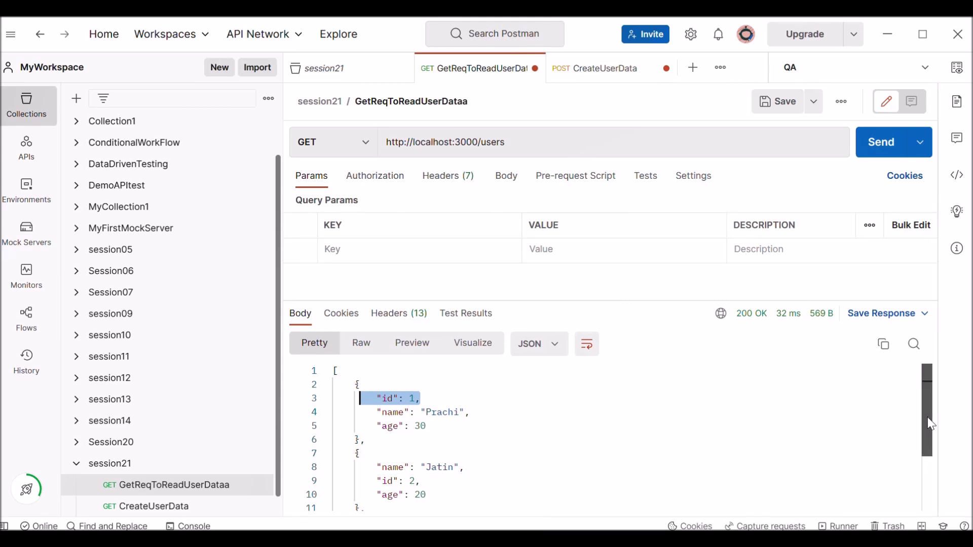
scroll(934, 412, "down", 2)
left_click_drag(453, 478, 377, 478)
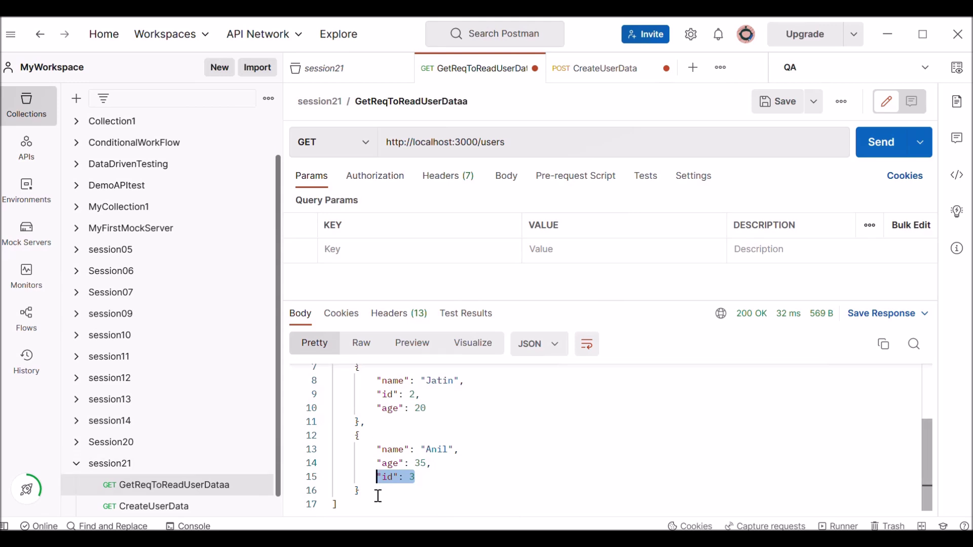
left_click_drag(370, 449, 447, 457)
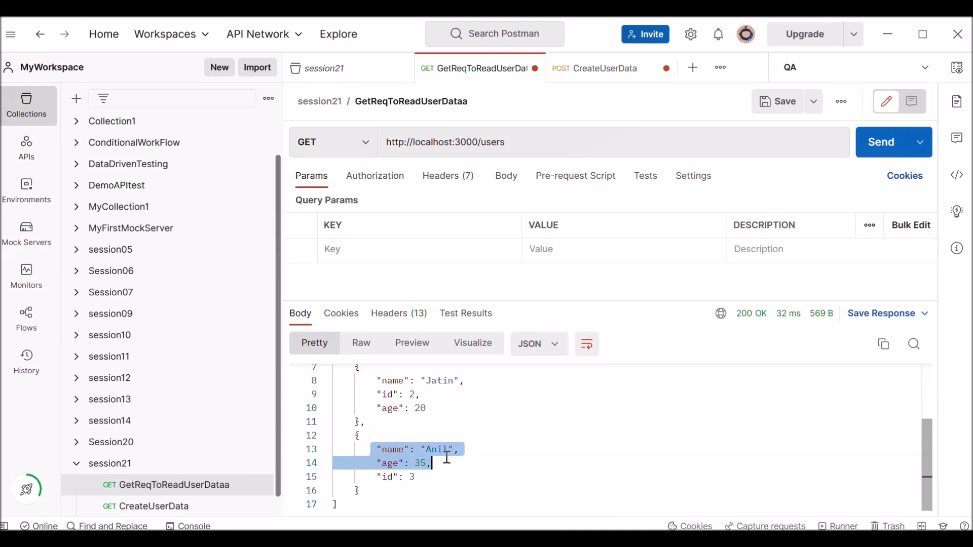
left_click(447, 457)
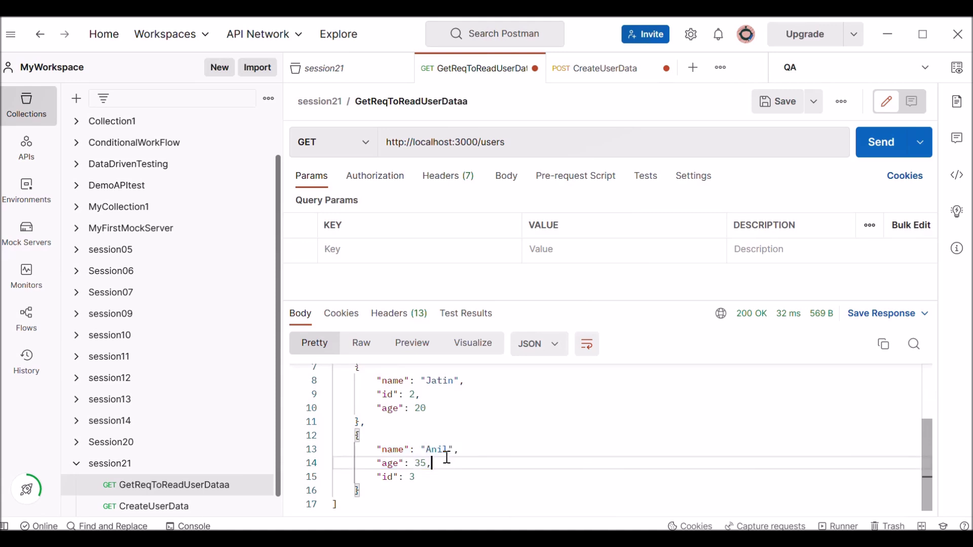
Step: Add a new request named UpdateUser to the session21 collection
left_click(123, 470)
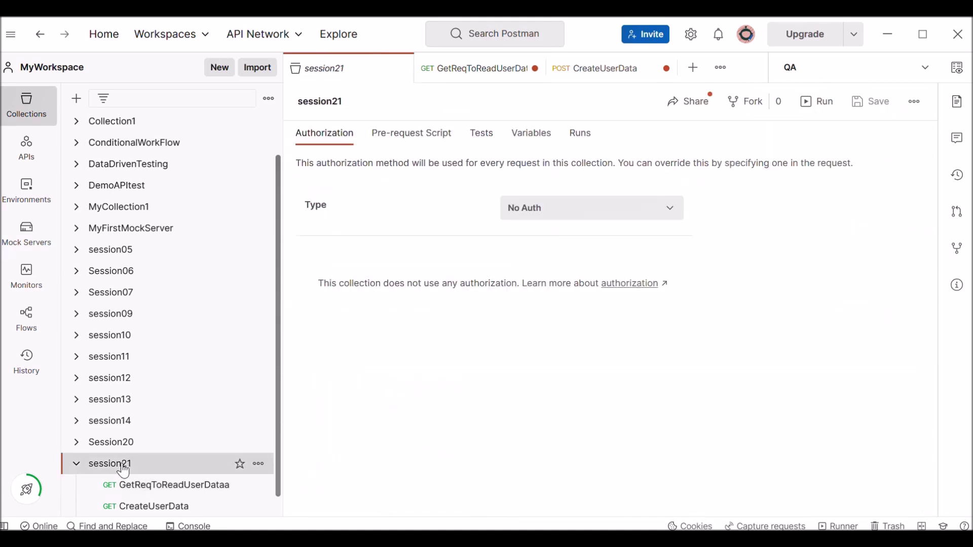
left_click(259, 465)
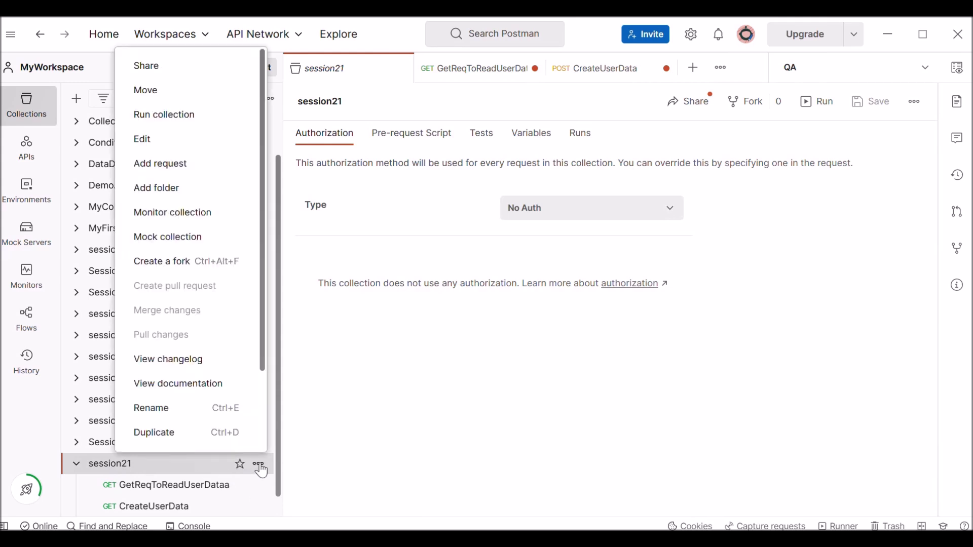
left_click(181, 162)
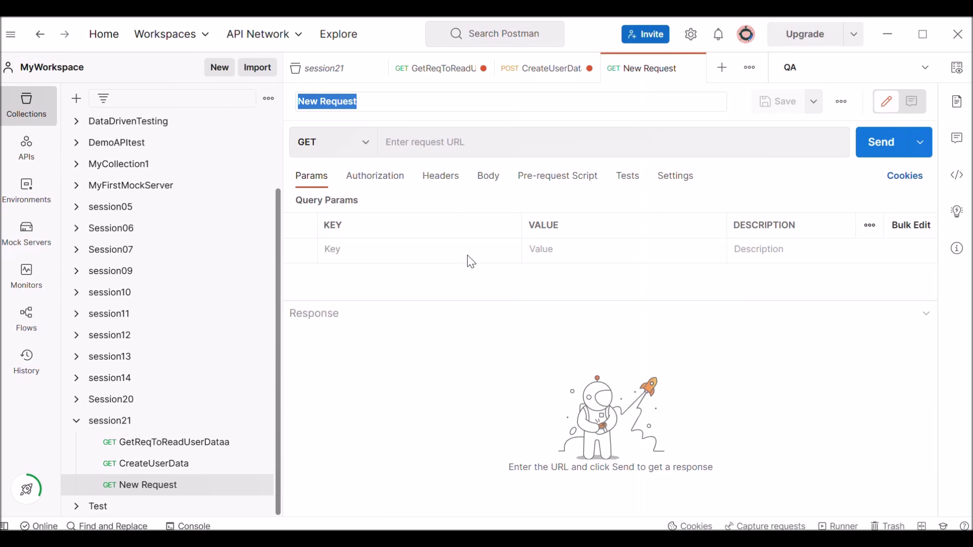
left_click(364, 98)
key("ctrl+a")
type("U")
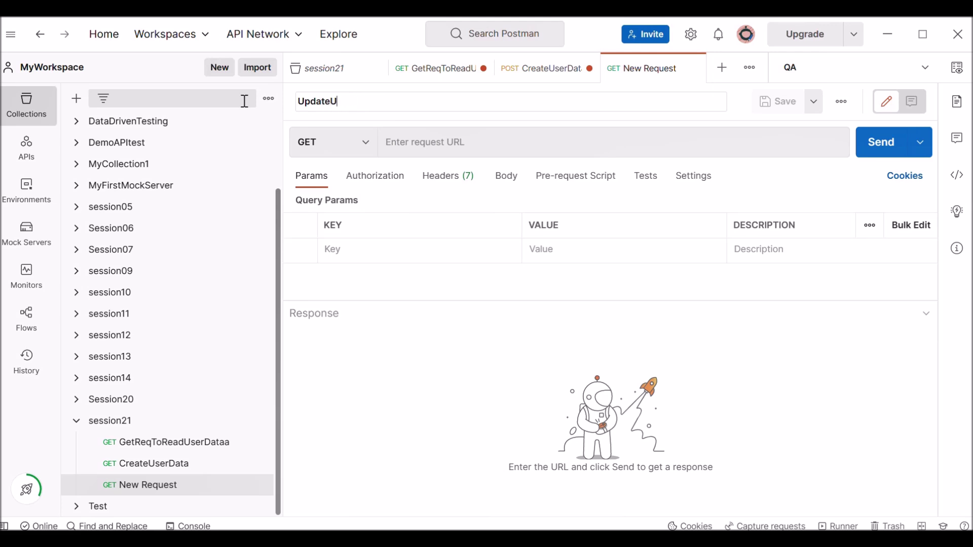
key("Return")
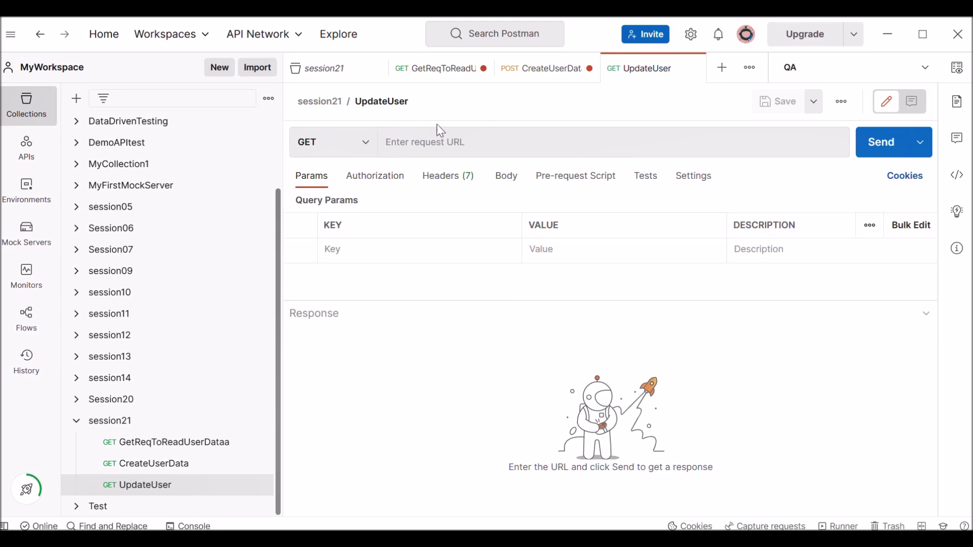
left_click(365, 143)
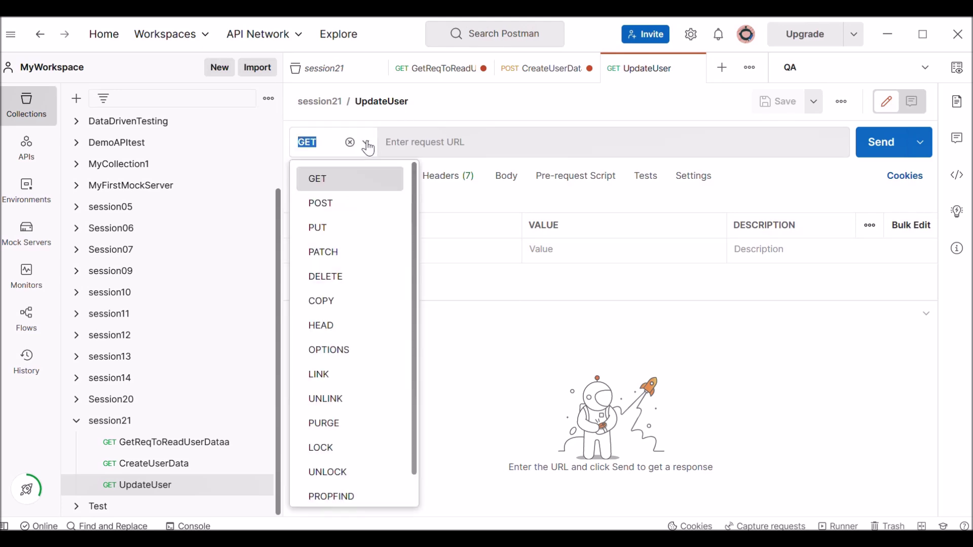
left_click(330, 232)
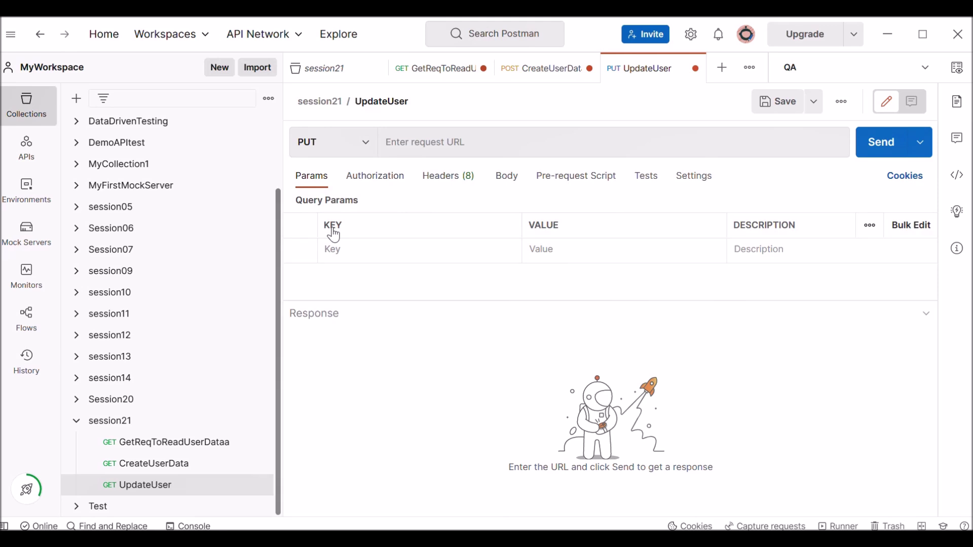
left_click(458, 146)
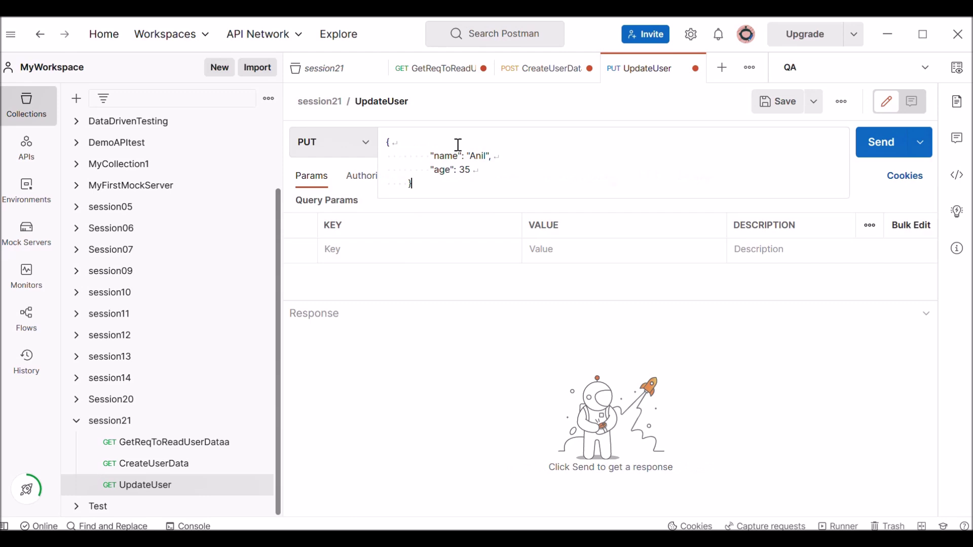
key("alt+Tab")
key("F2")
key("ctrl+Return")
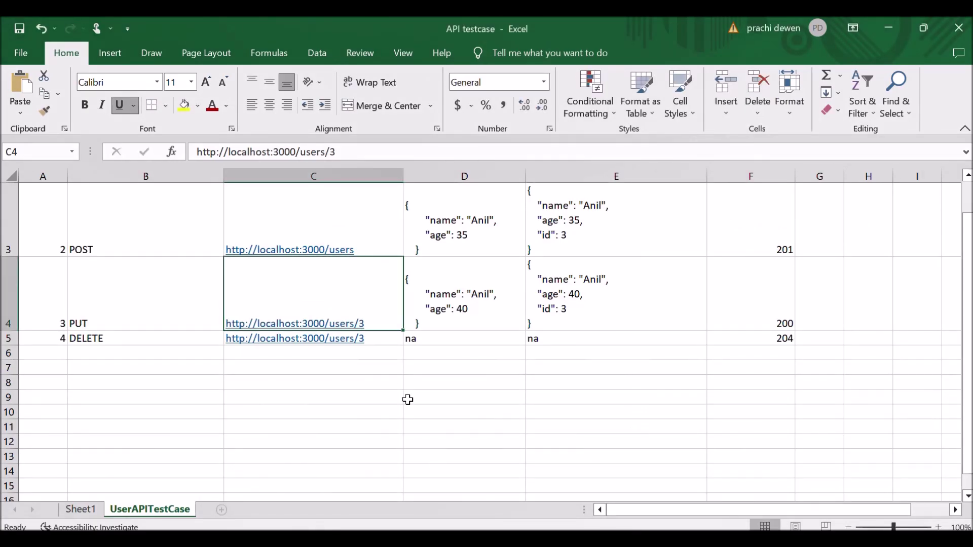
left_click_drag(361, 152, 59, 177)
key("ctrl+c")
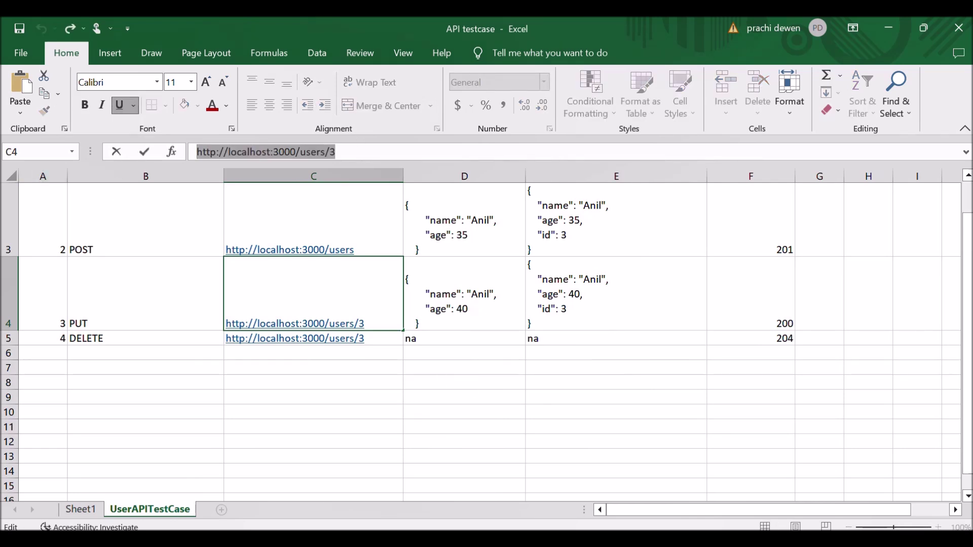
key("alt+Tab")
key("ctrl+v")
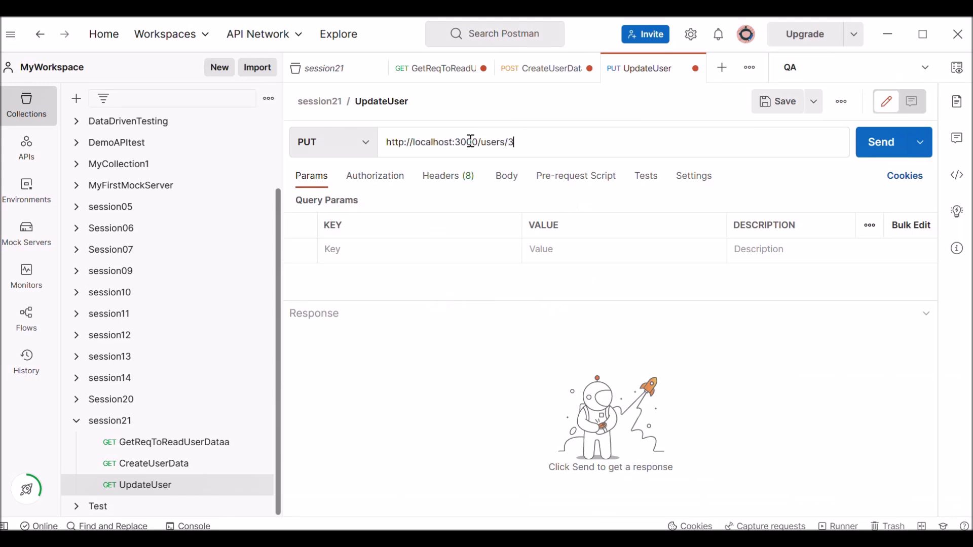
Step: Examine the base address and the trailing user id in the UpdateUser request URL
left_click_drag(482, 140, 384, 141)
left_click(508, 142)
left_click_drag(502, 142, 365, 152)
left_click(525, 142)
left_click_drag(515, 142, 509, 141)
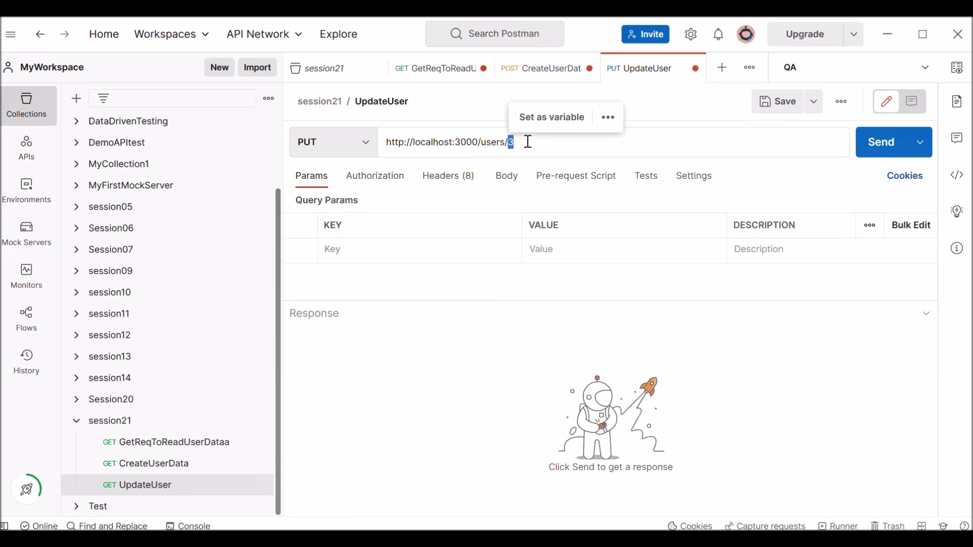
left_click(528, 142)
left_click_drag(527, 143, 508, 142)
left_click(561, 142)
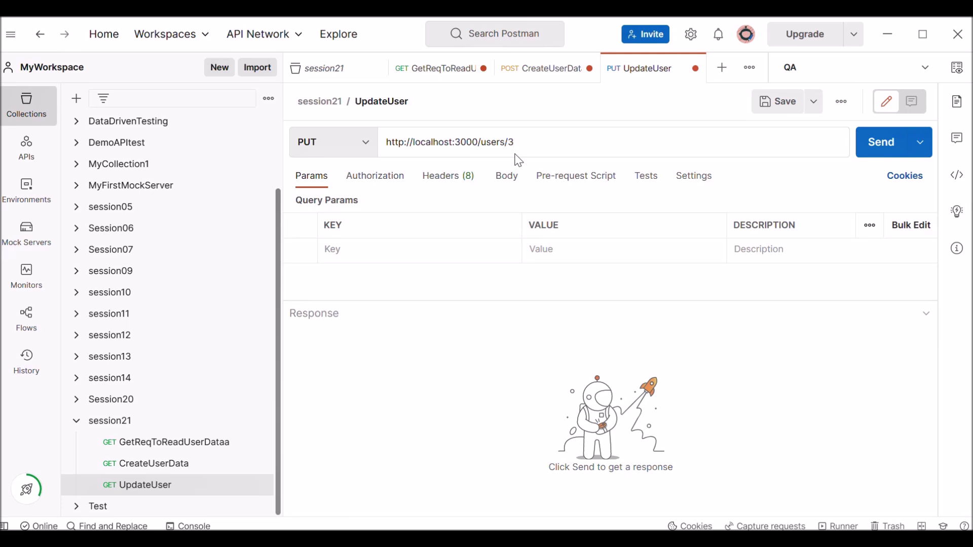
Step: Set the UpdateUser request body to raw with the JSON format
left_click(508, 180)
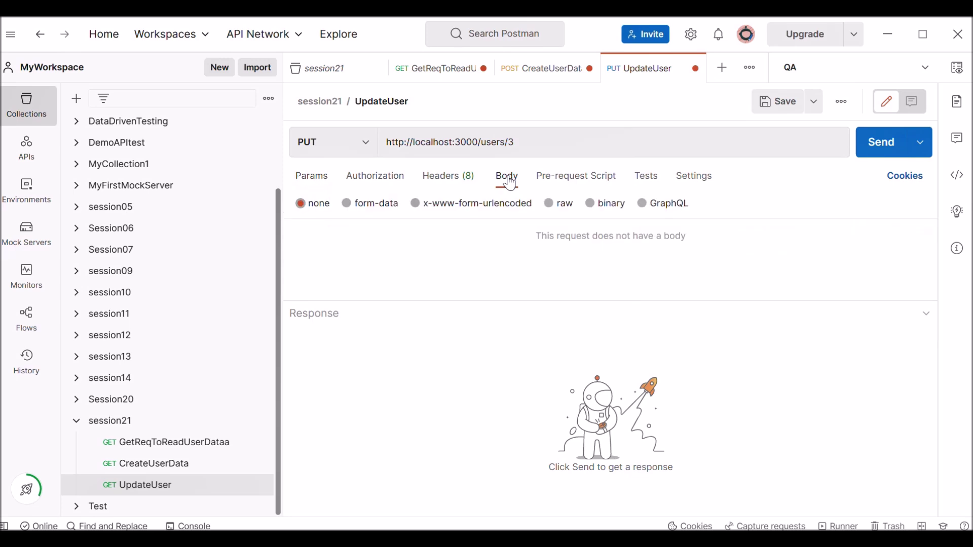
left_click(555, 205)
left_click(714, 206)
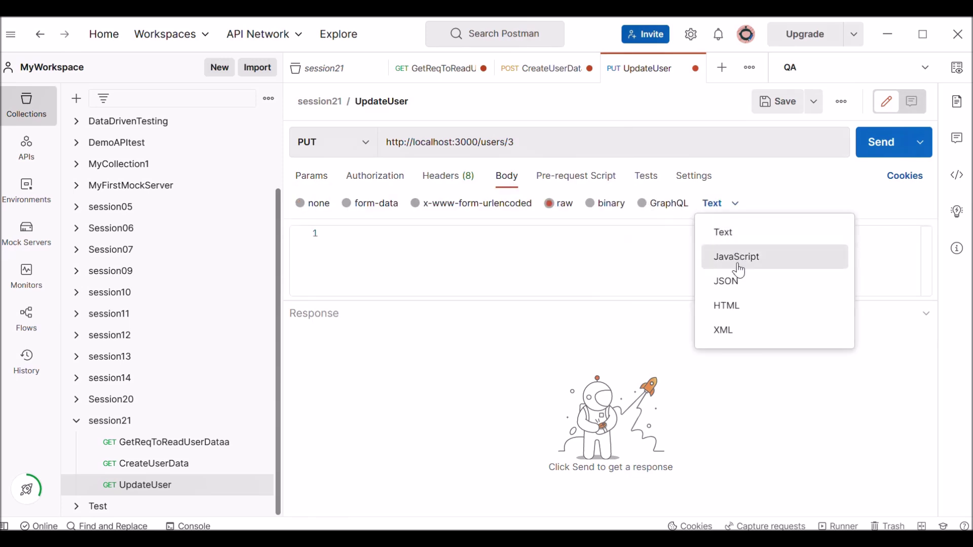
left_click(735, 282)
left_click(436, 247)
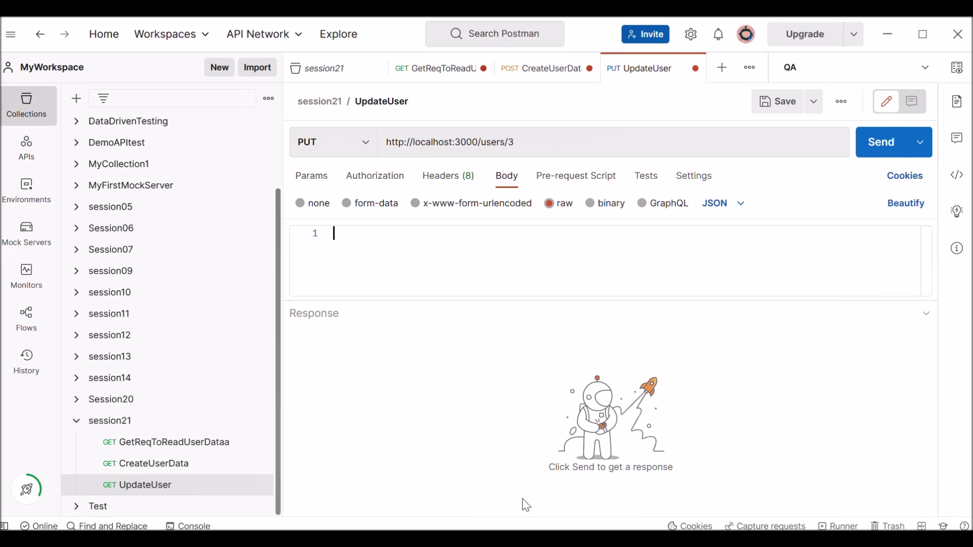
Step: Copy the PUT test case's request payload with age 40 from Excel into the UpdateUser request body in Postman
key("alt+Tab")
left_click(487, 315)
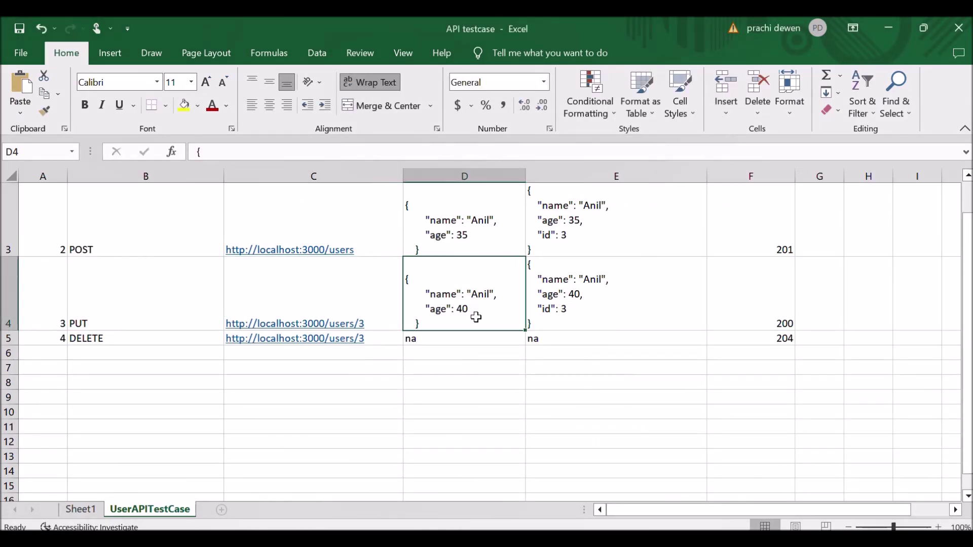
double_click(433, 320)
key("ctrl+a")
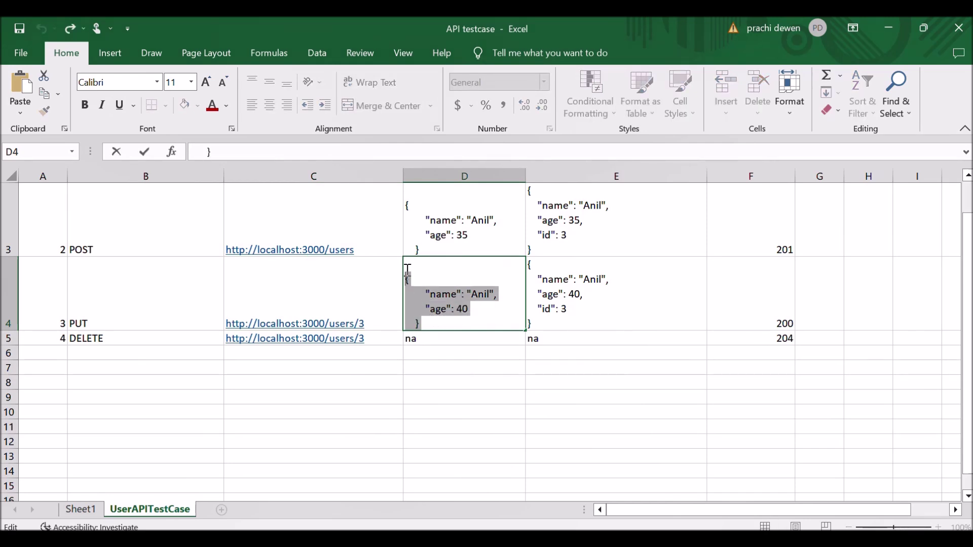
key("ctrl+c")
key("alt+Tab")
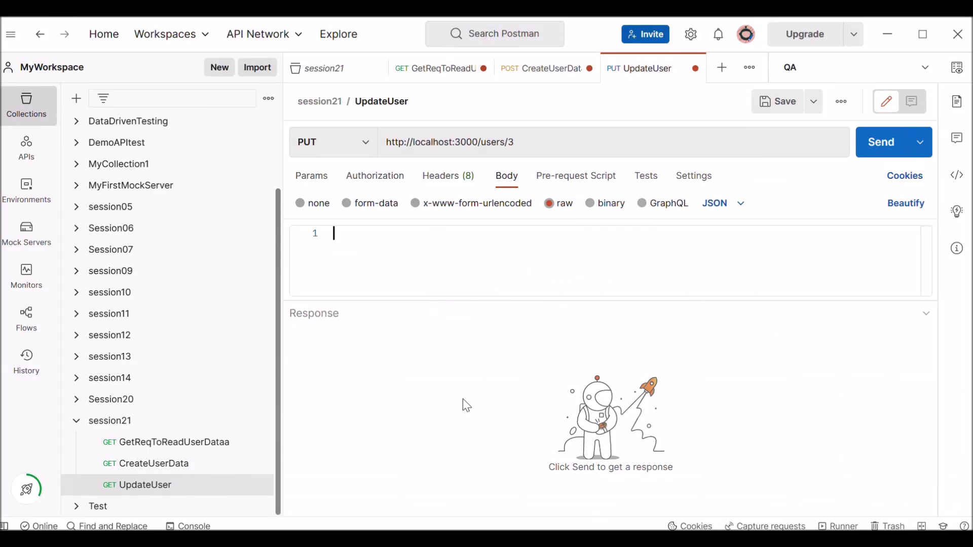
key("ctrl+v")
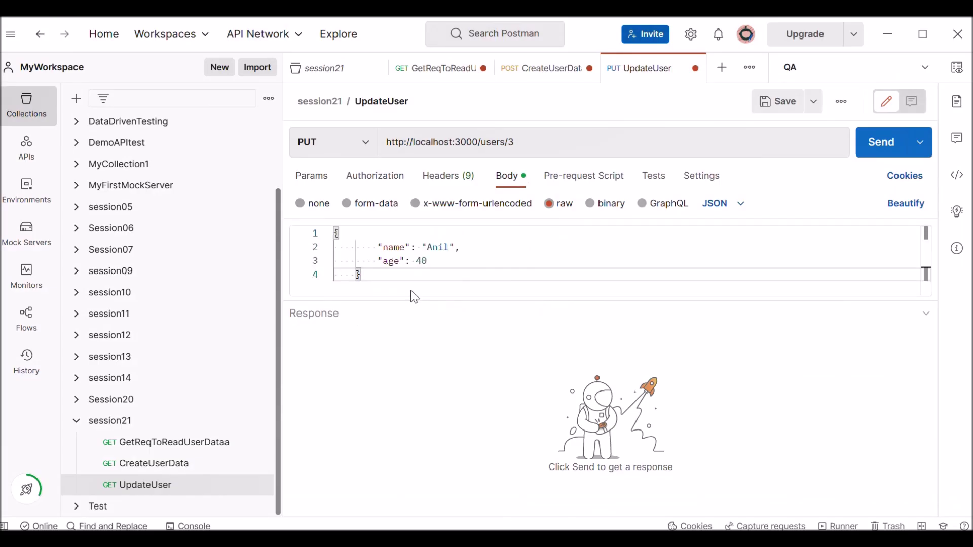
Step: Send the UpdateUser PUT request with age 40 and check the id, name and age fields in the response
double_click(395, 248)
double_click(395, 260)
left_click(448, 260)
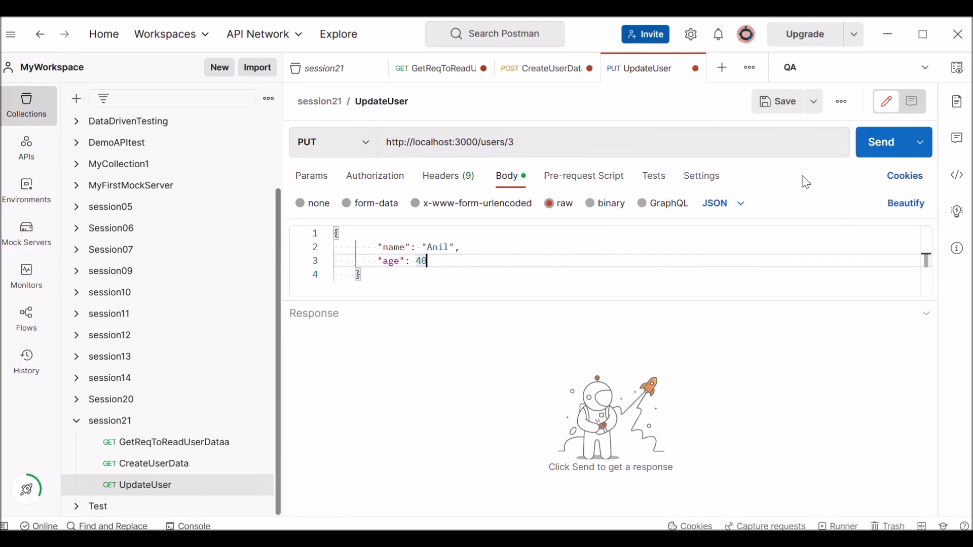
left_click(877, 151)
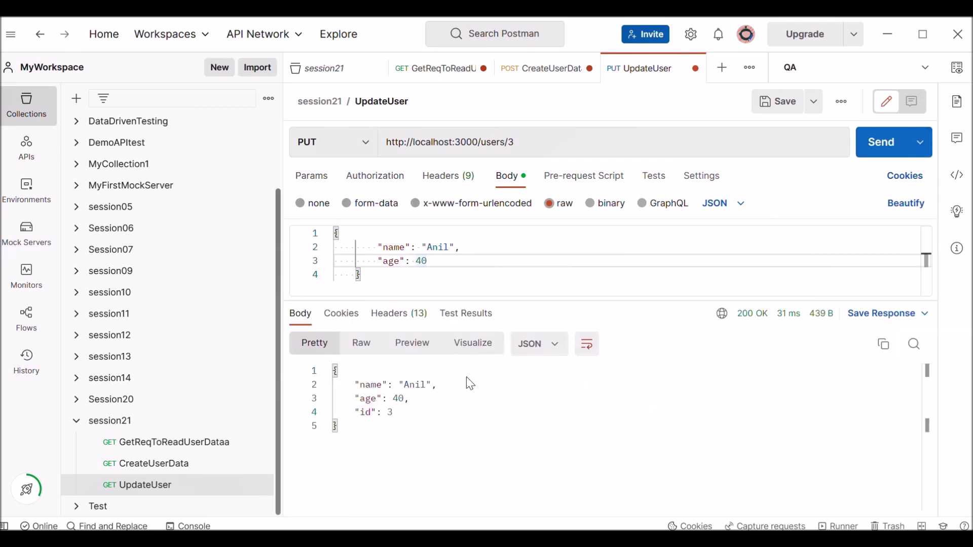
left_click_drag(395, 412, 354, 412)
left_click_drag(447, 385, 354, 384)
left_click_drag(411, 399, 357, 400)
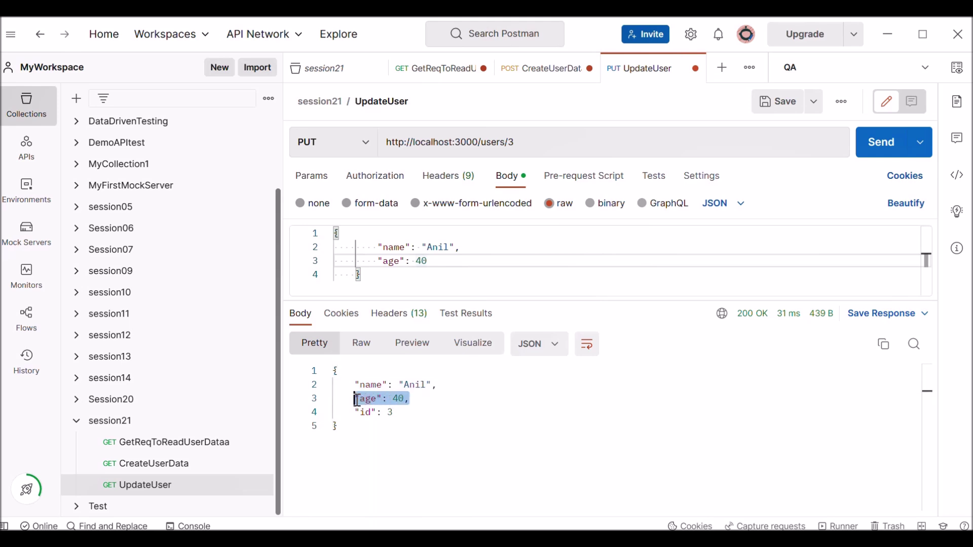
Step: Open the GetReqToReadUserDataa request and examine the age of the user with id 3 in its earlier response
left_click(162, 448)
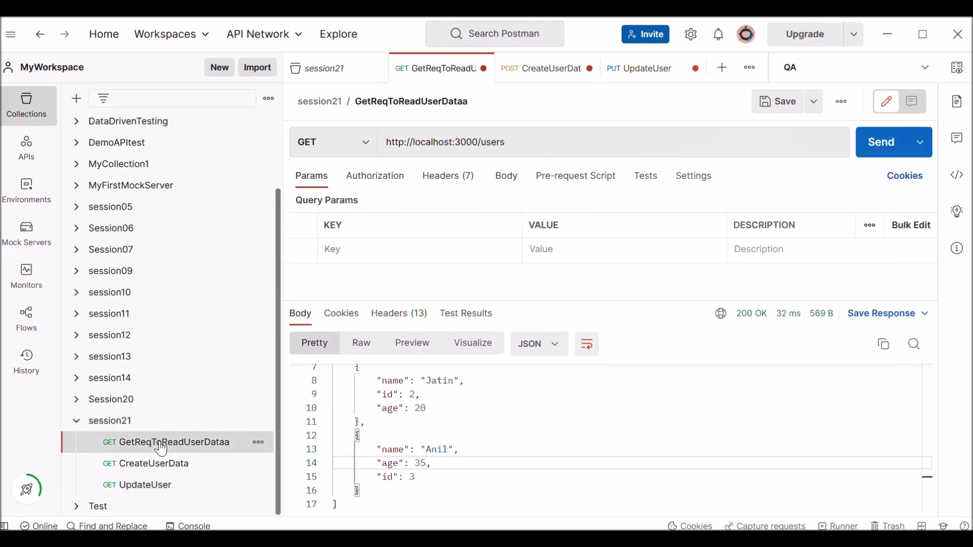
left_click(552, 449)
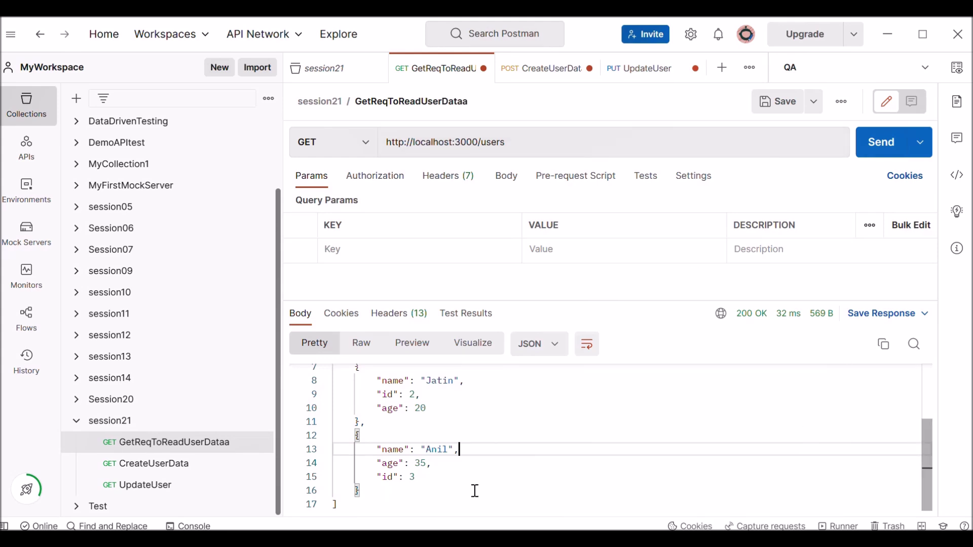
left_click_drag(475, 491, 377, 449)
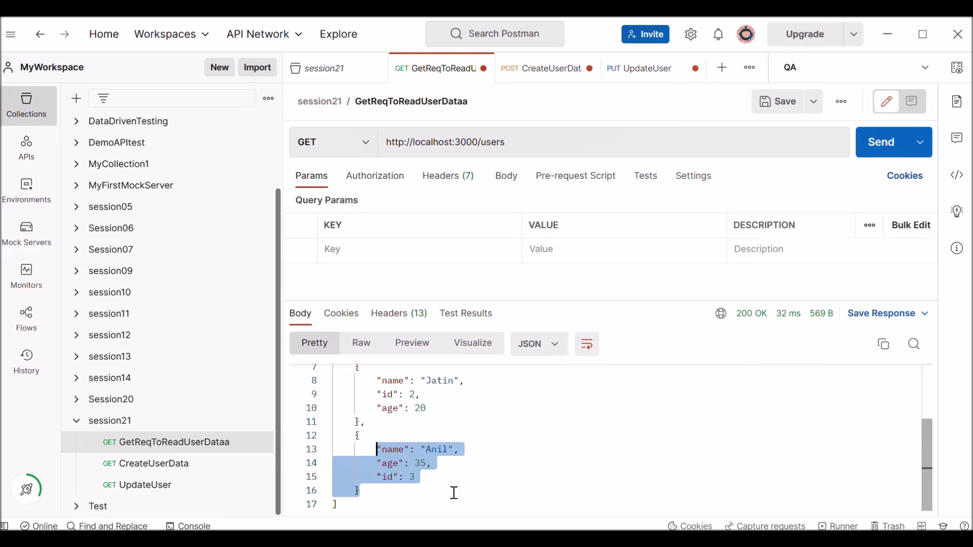
left_click_drag(360, 489, 388, 408)
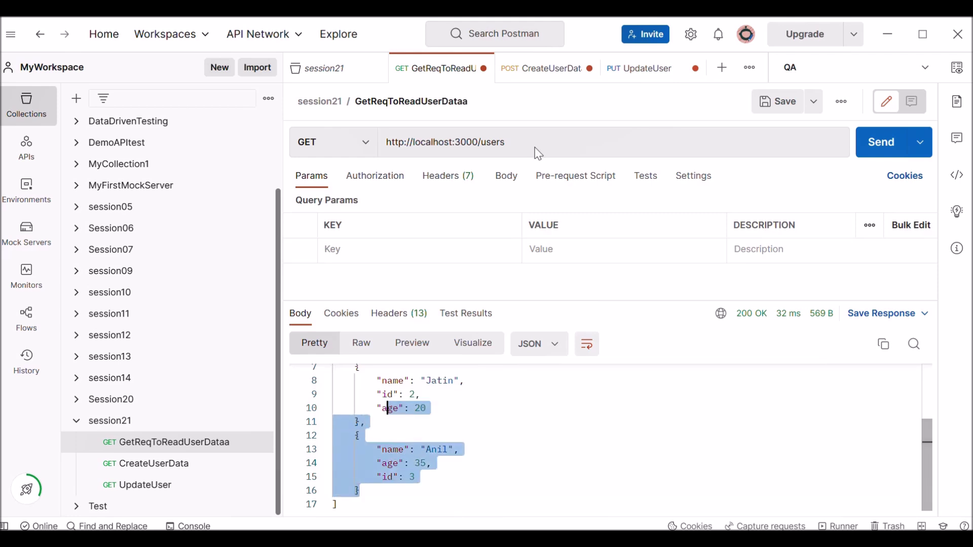
left_click(447, 476)
left_click(440, 462)
left_click_drag(429, 463, 377, 464)
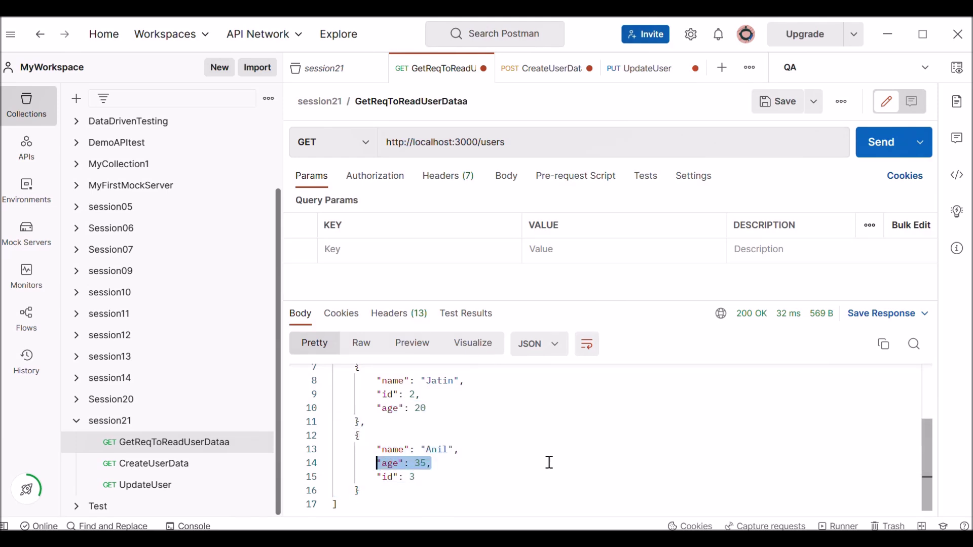
Step: Resend the GetReqToReadUserDataa request and check the age of the user with id 3 in the new response
left_click(882, 151)
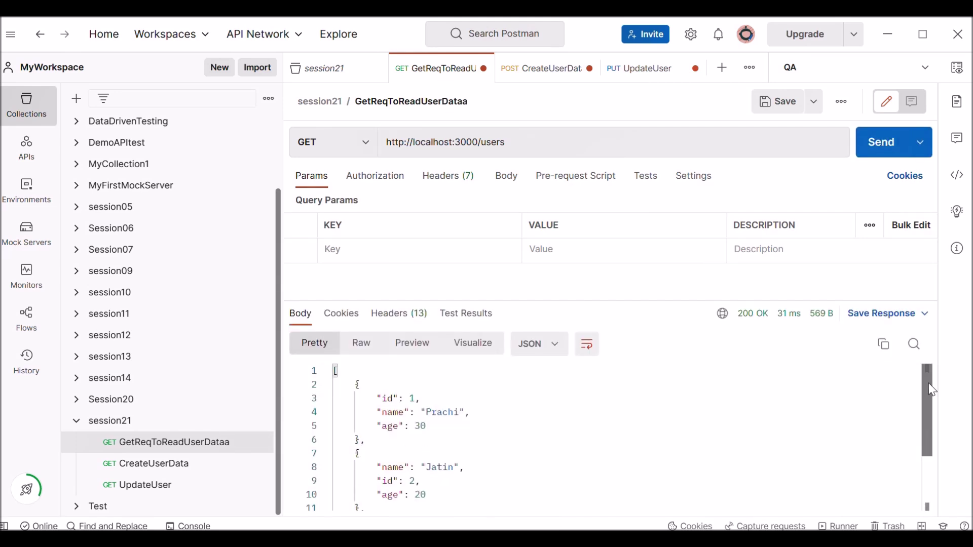
left_click_drag(929, 390, 930, 445)
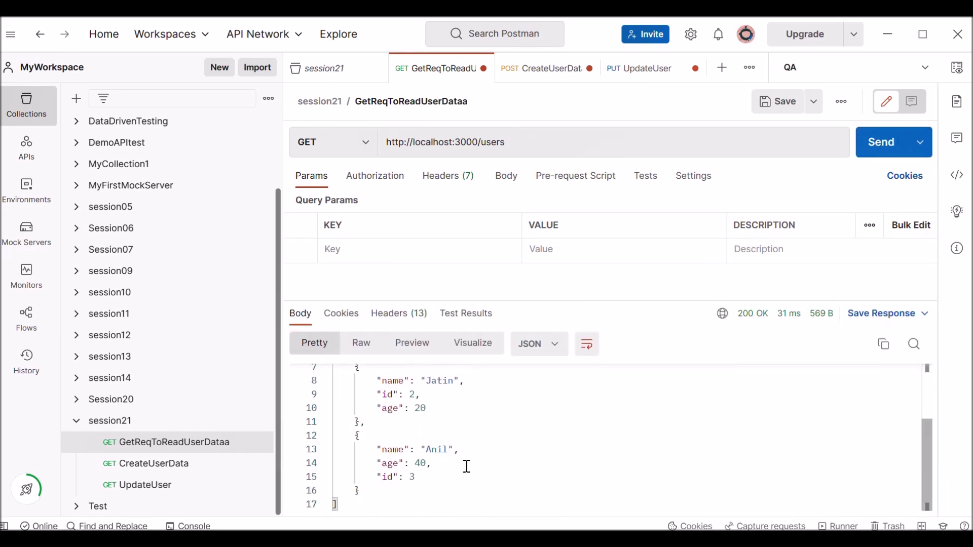
left_click_drag(449, 466, 375, 467)
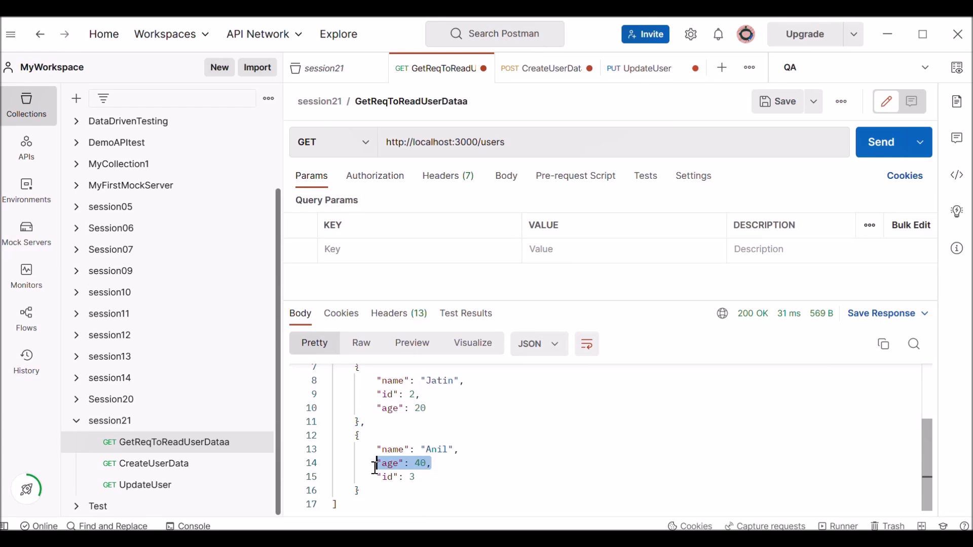
key("alt+Tab")
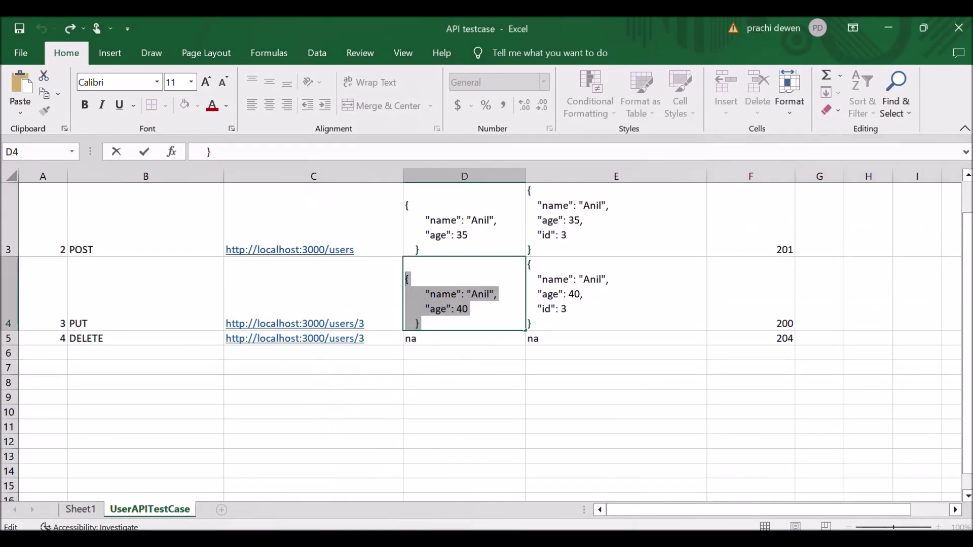
left_click(355, 425)
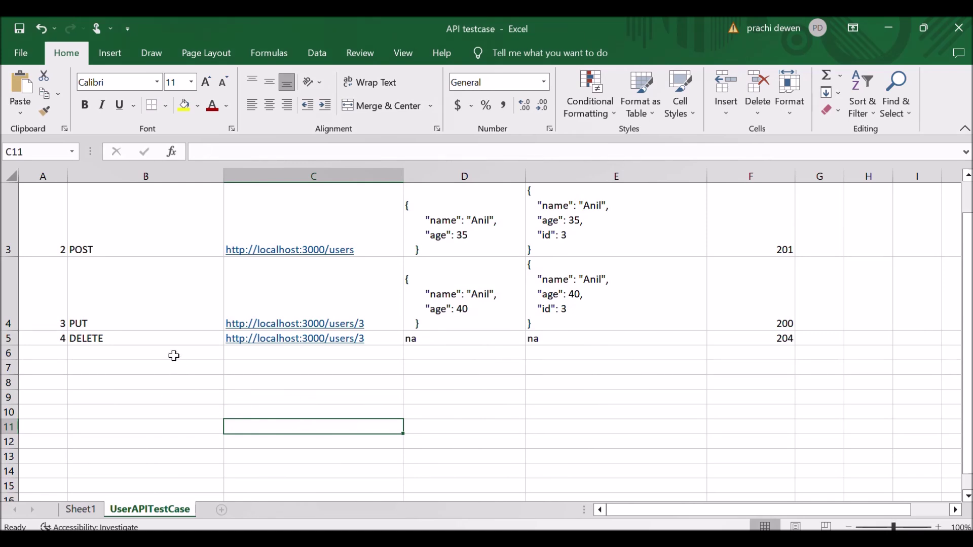
left_click(165, 340)
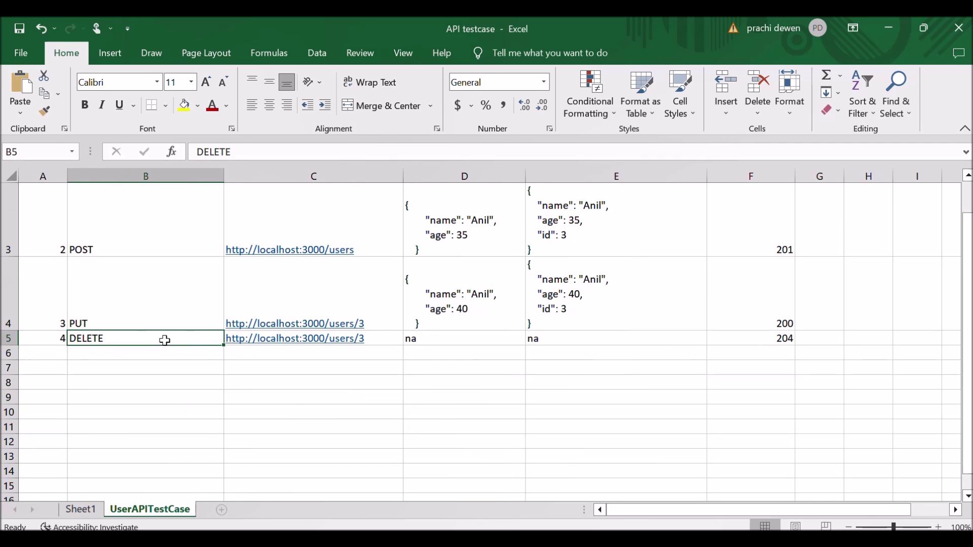
left_click(374, 338)
left_click(370, 151)
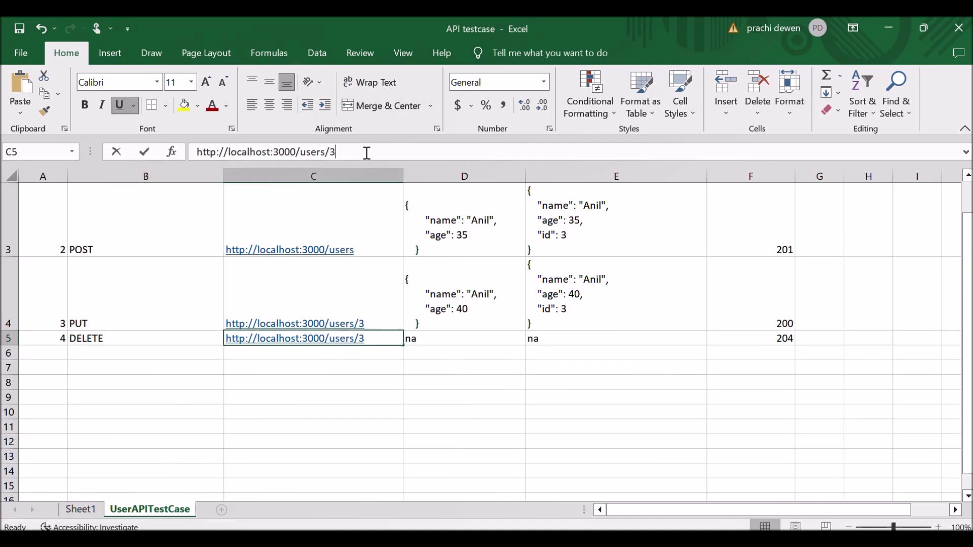
key("shift+Home")
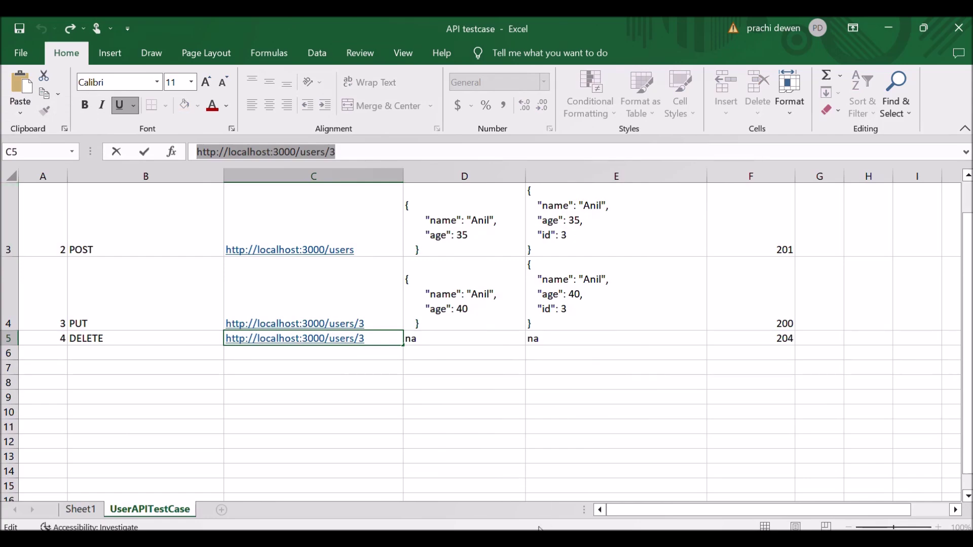
Step: Switch back to Postman and add a new request named DeleteRequest to the session21 collection
key("alt+Tab")
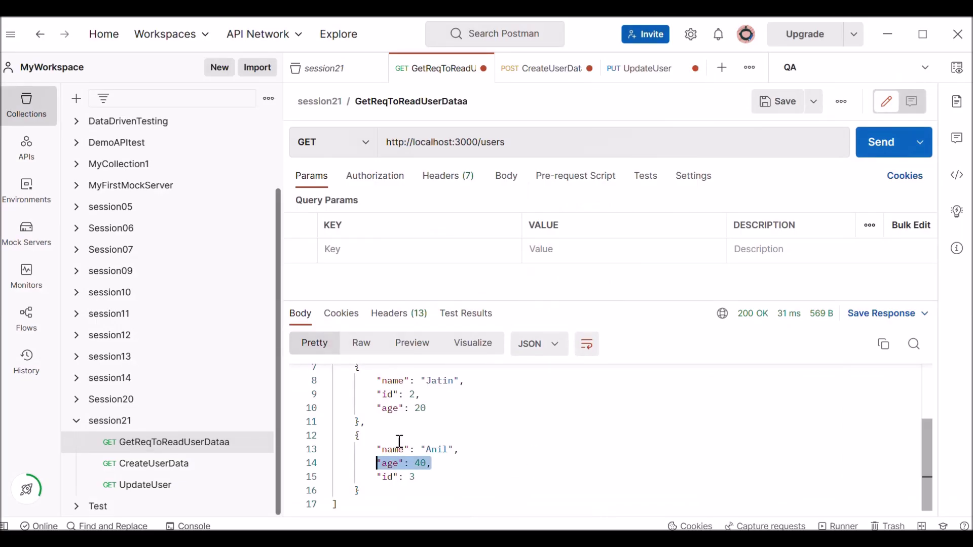
left_click(191, 424)
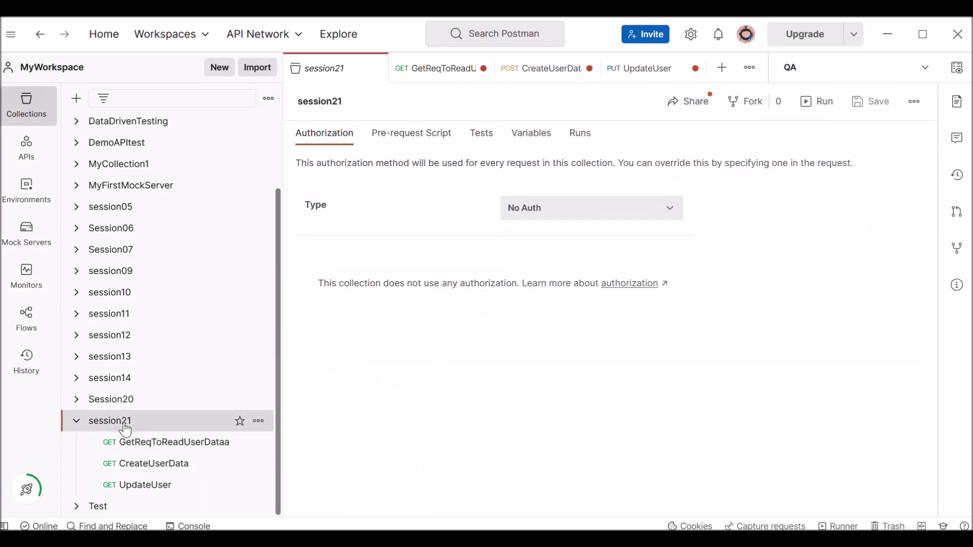
left_click(259, 421)
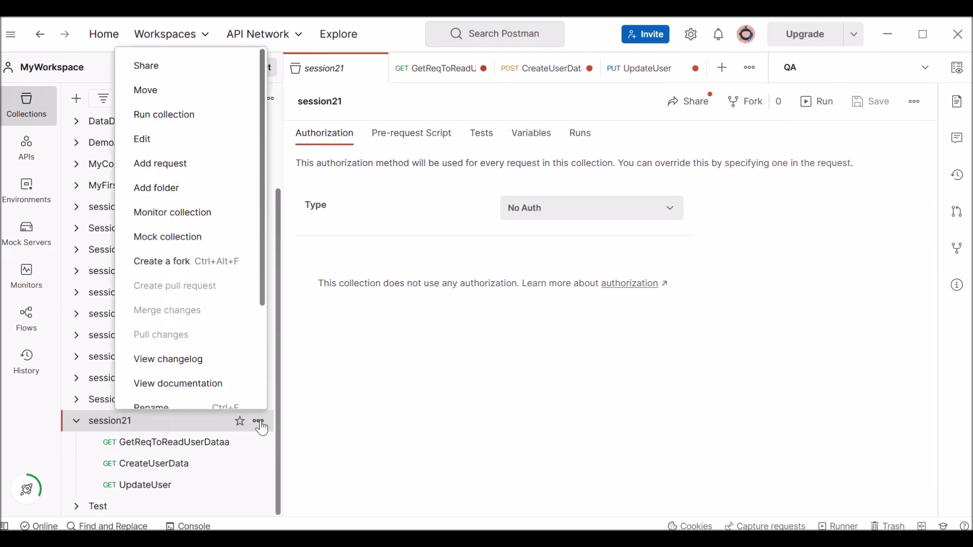
left_click(191, 164)
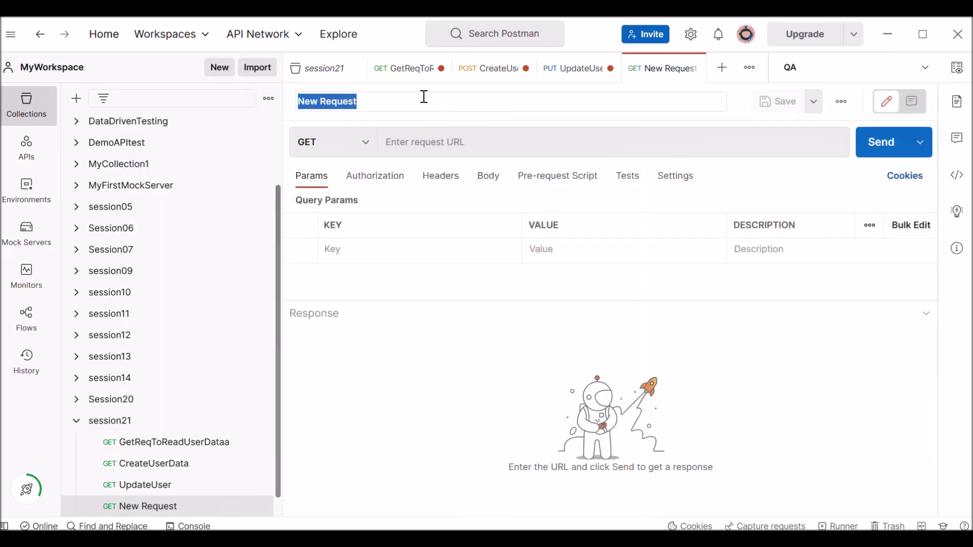
type("Delete")
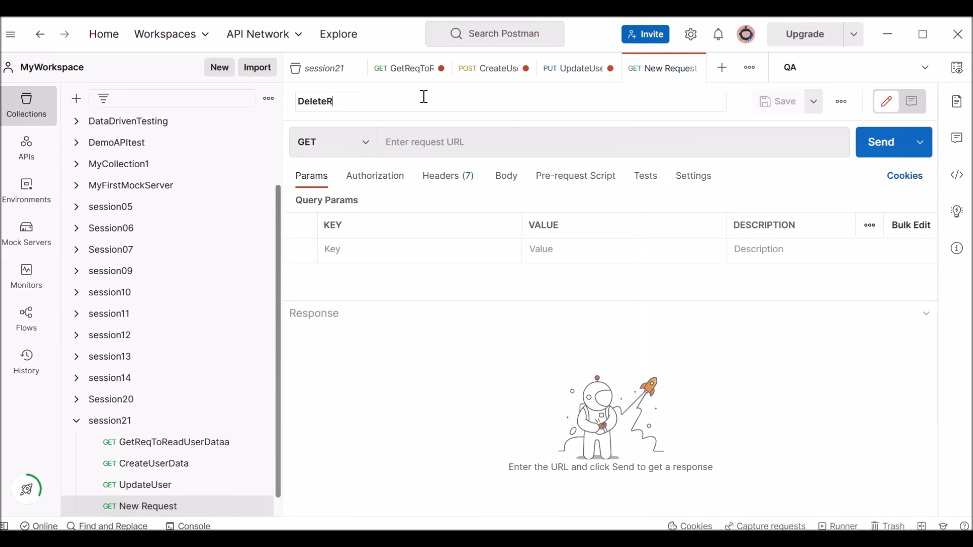
left_click(710, 124)
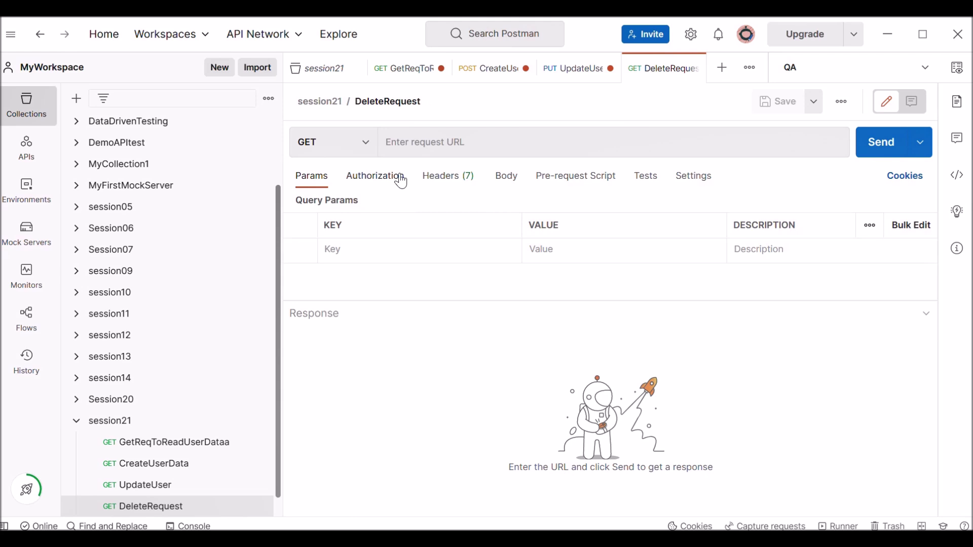
left_click(367, 147)
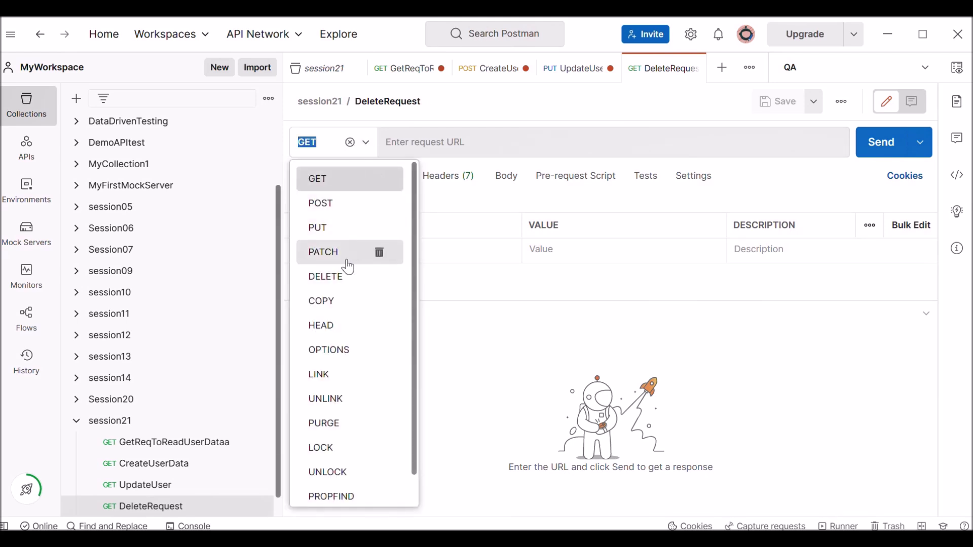
left_click(343, 277)
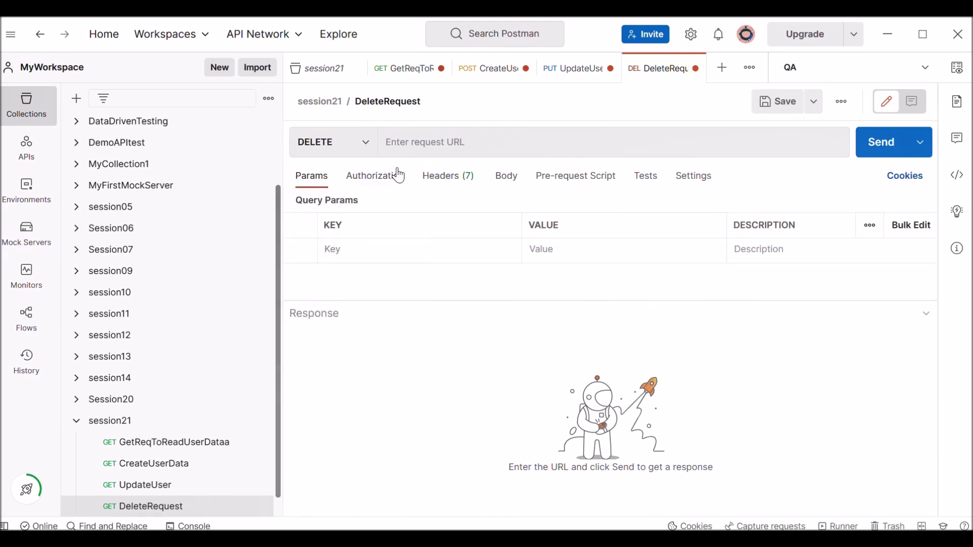
left_click(409, 142)
type("http://localhost:3000/users/1")
key("BackSpace")
key("BackSpace")
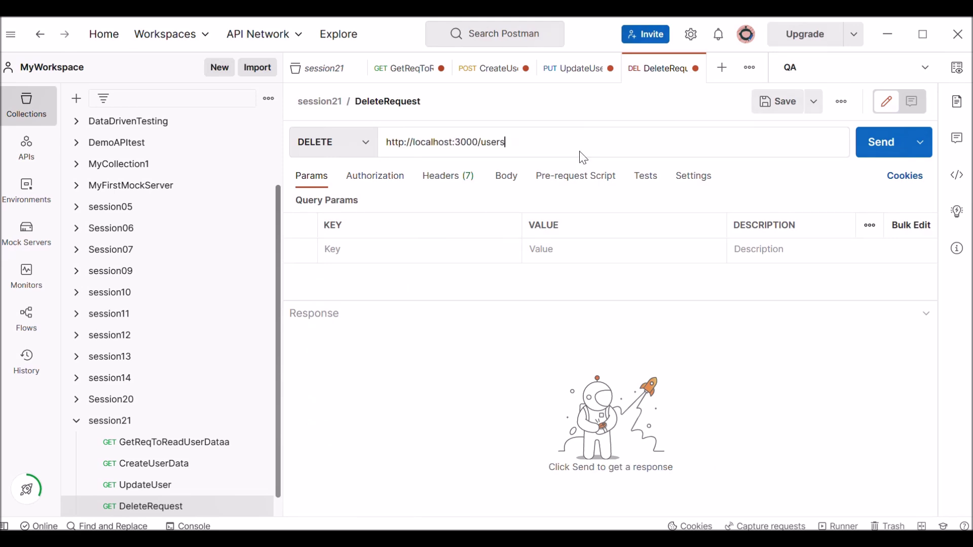
Step: Compare the DeleteRequest base address and users resource with the home and resource URLs in the json-server console
left_click_drag(481, 142, 346, 152)
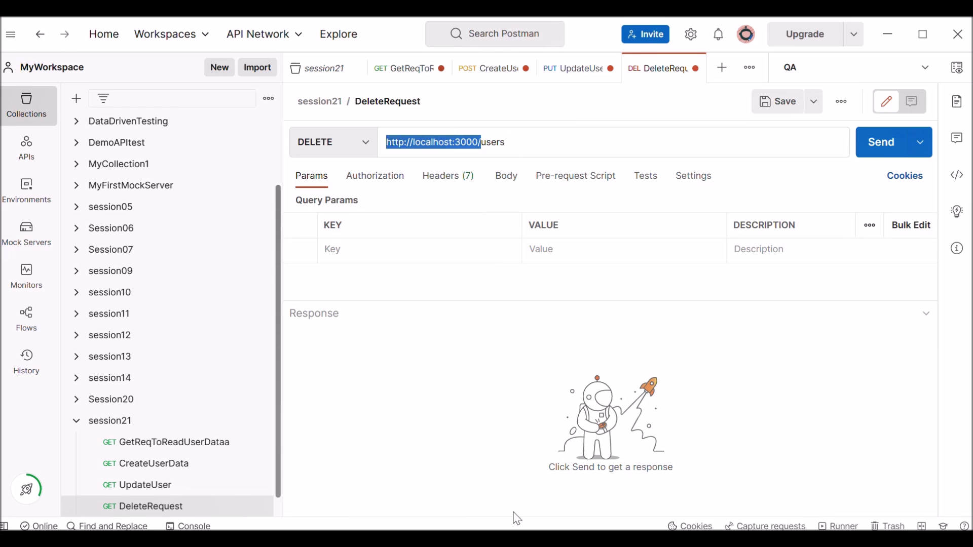
mouse_move(477, 537)
left_click(556, 497)
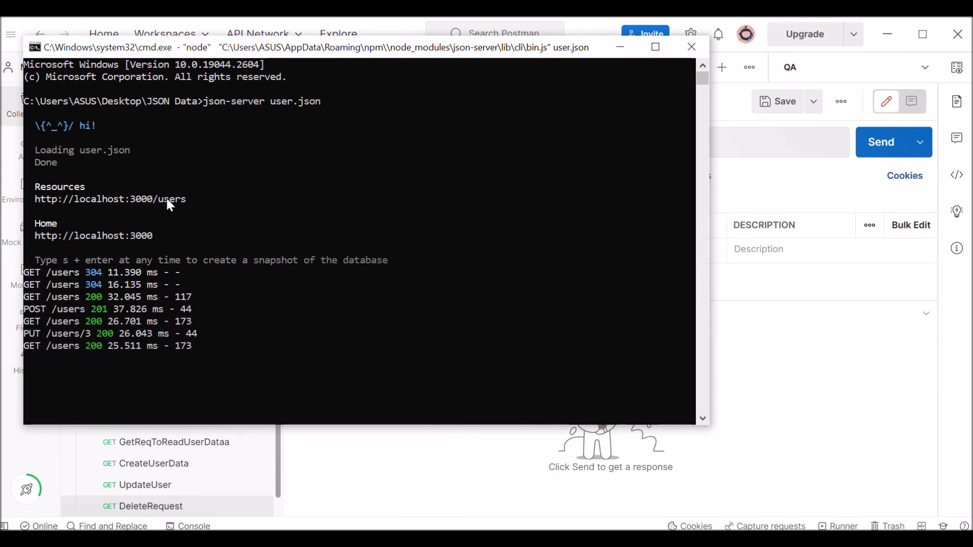
left_click_drag(153, 236, 44, 240)
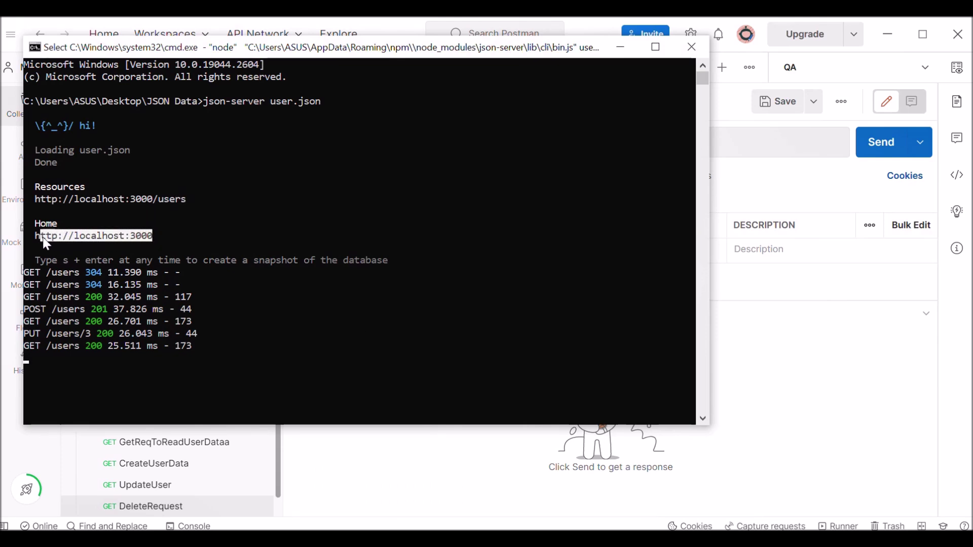
left_click_drag(183, 200, 160, 200)
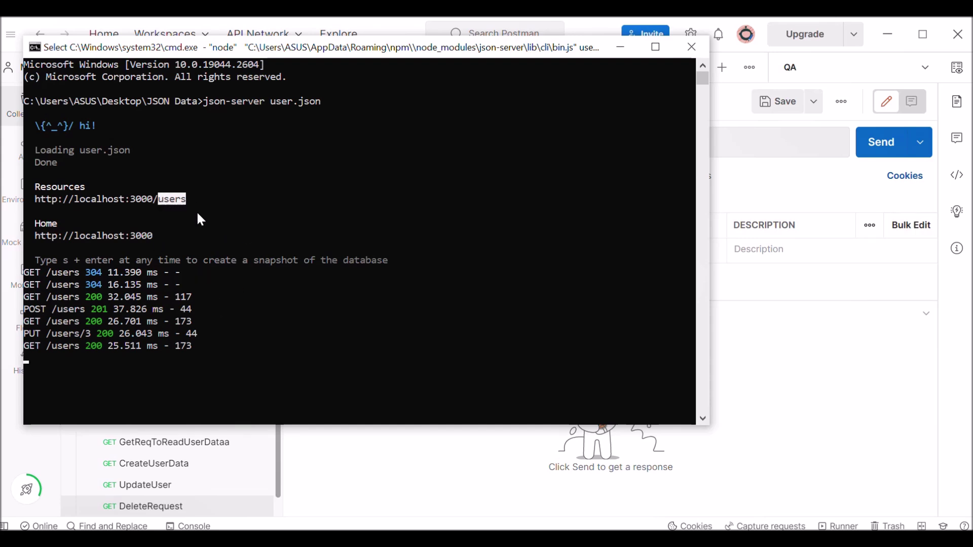
left_click(447, 485)
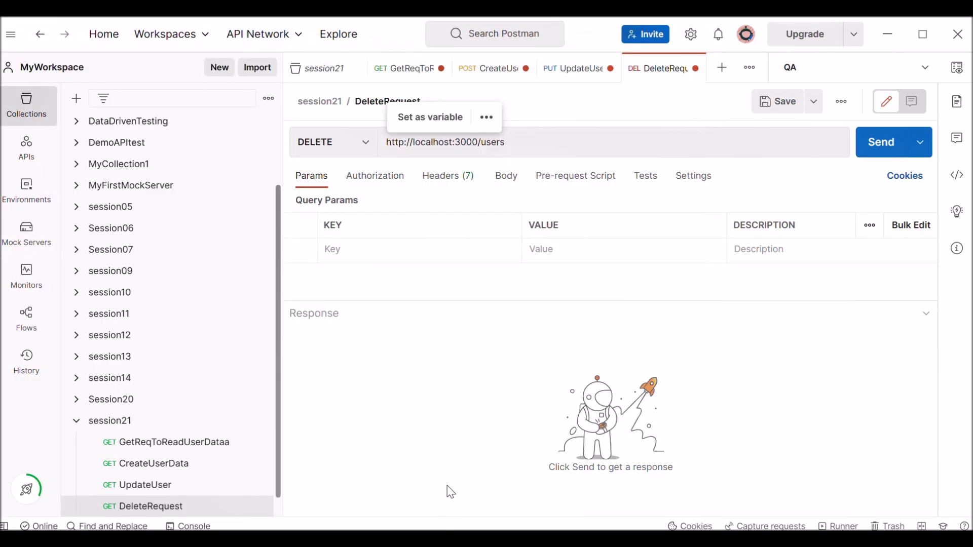
Step: Append /3 to the DeleteRequest URL in Postman and check it against the DELETE test case in Excel
left_click(511, 141)
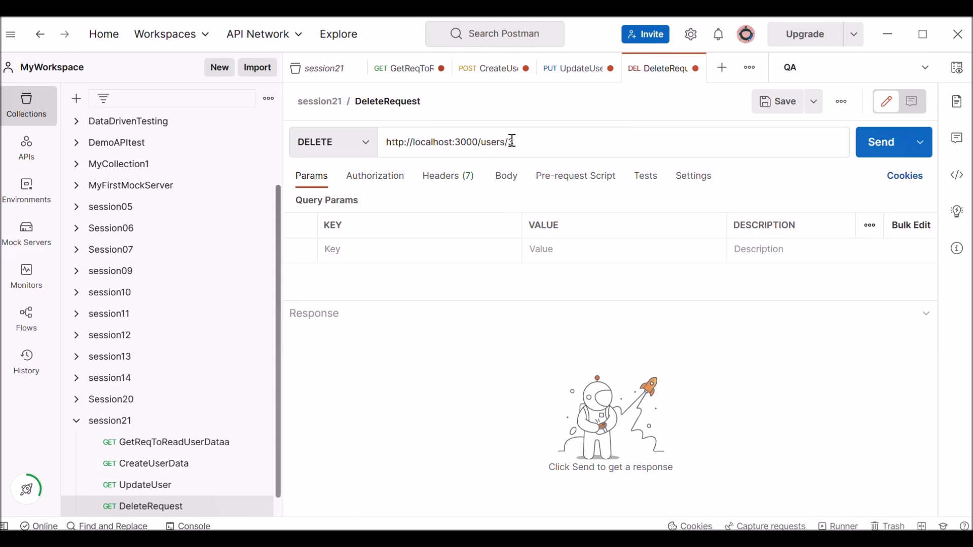
left_click_drag(543, 142, 496, 142)
key("alt+Tab")
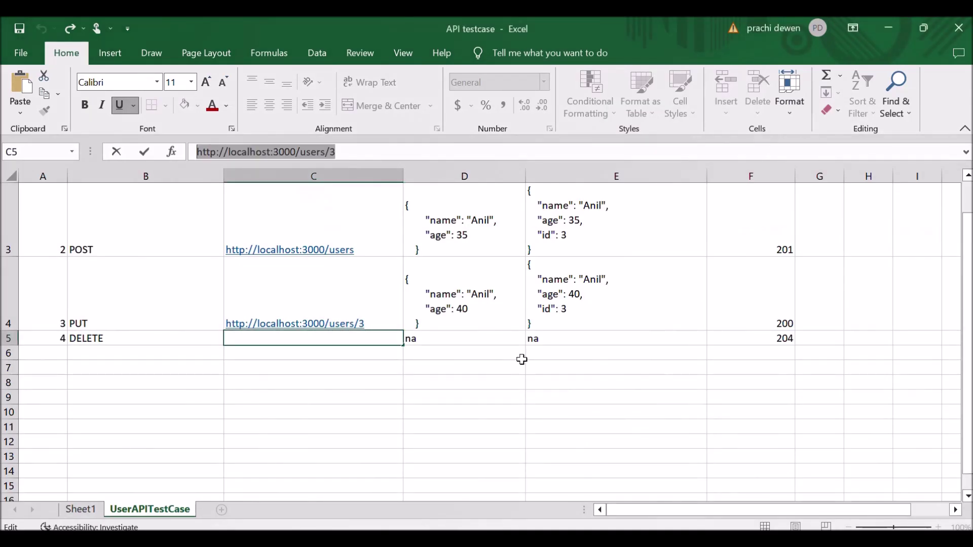
left_click(576, 303)
key("alt+Tab")
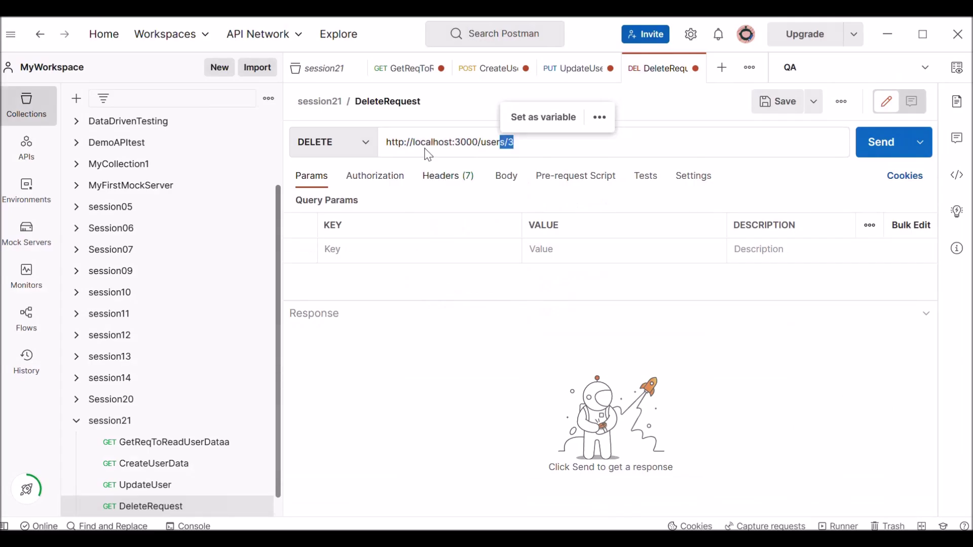
left_click(557, 143)
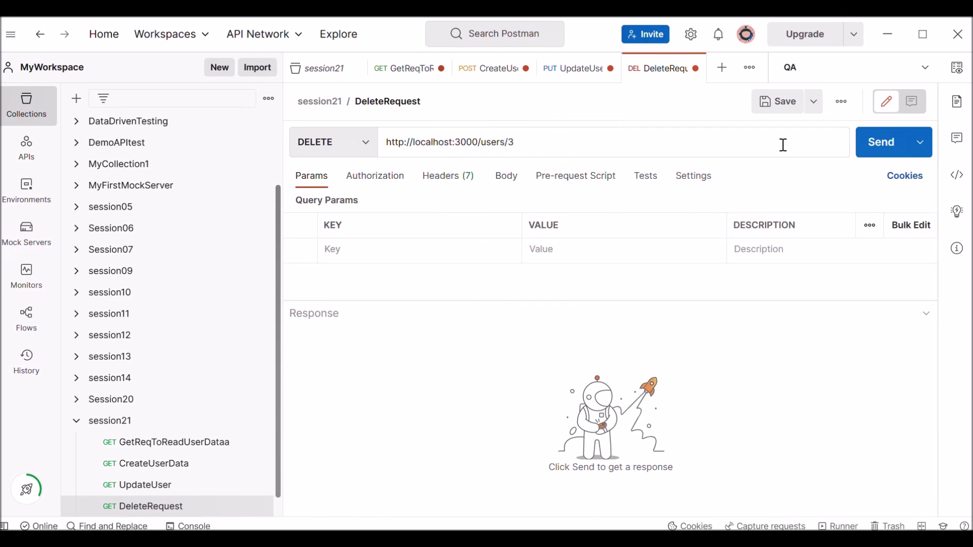
left_click_drag(637, 144, 366, 152)
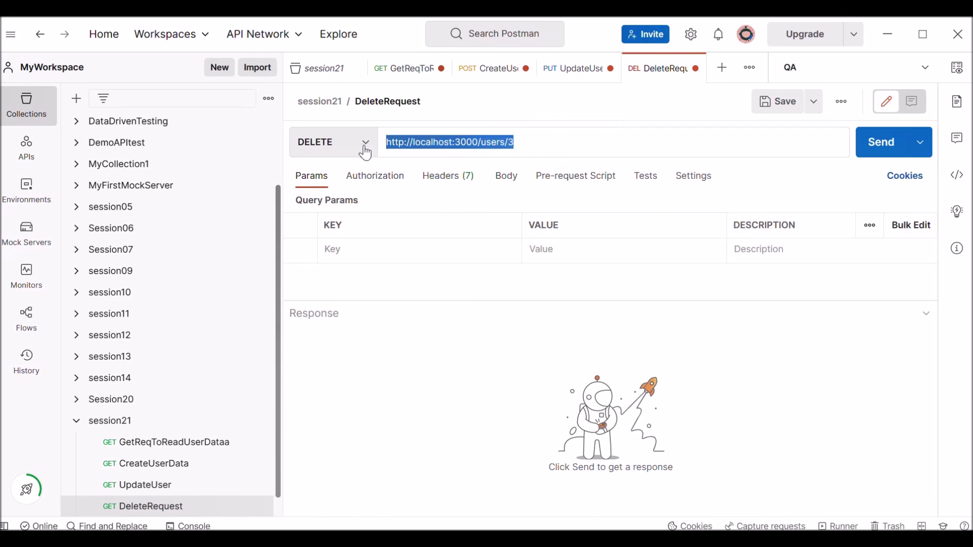
left_click(582, 144)
left_click_drag(582, 143, 509, 144)
key("ctrl+a")
left_click(882, 148)
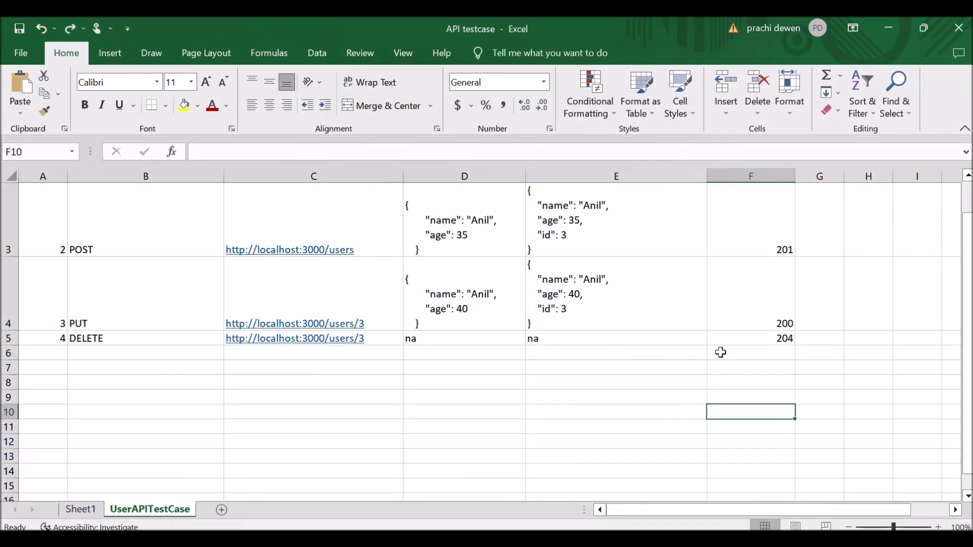
Step: Switch to the API testcase workbook in Excel and set the DELETE test case's expected status code in F5 to 200
left_click(760, 340)
left_click_drag(970, 350, 968, 337)
key("F2")
key("BackSpace")
type("0")
left_click(749, 391)
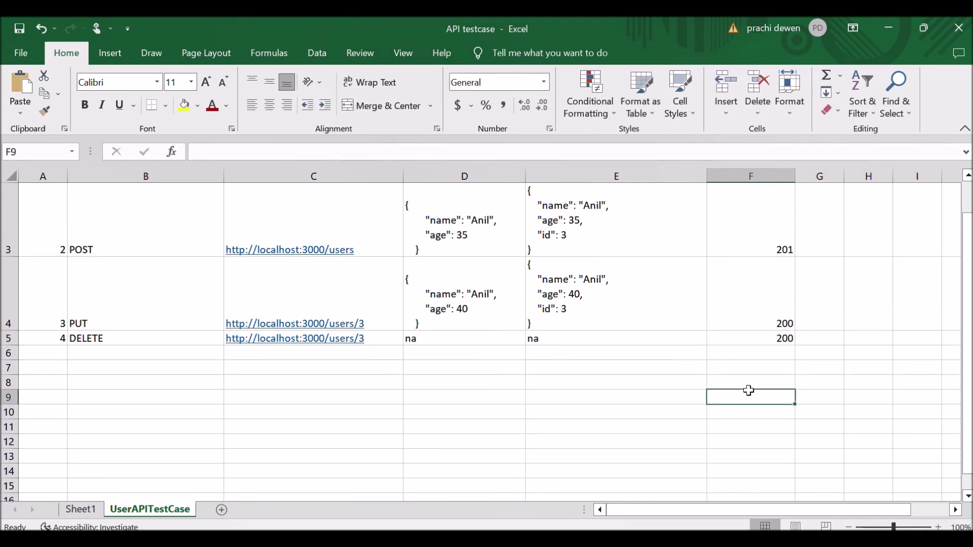
left_click(785, 341)
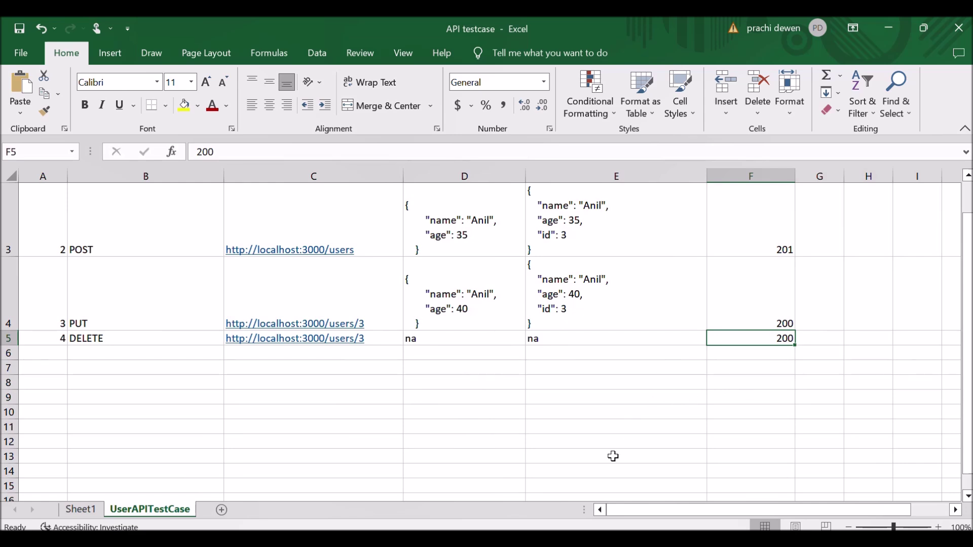
Step: Return to Postman, check the DeleteRequest response body, and send the DELETE request for users/3 again
key("alt+Tab")
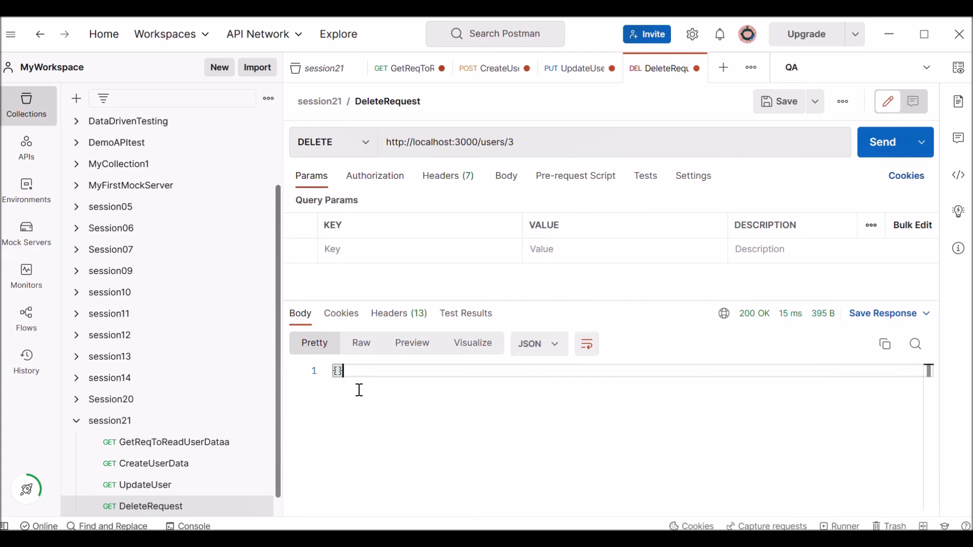
left_click(304, 372)
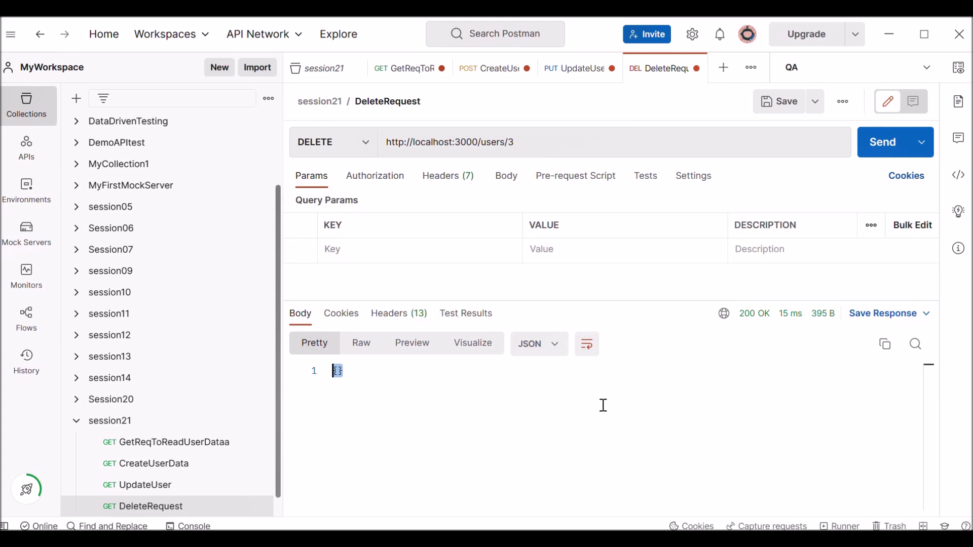
key("ctrl+Return")
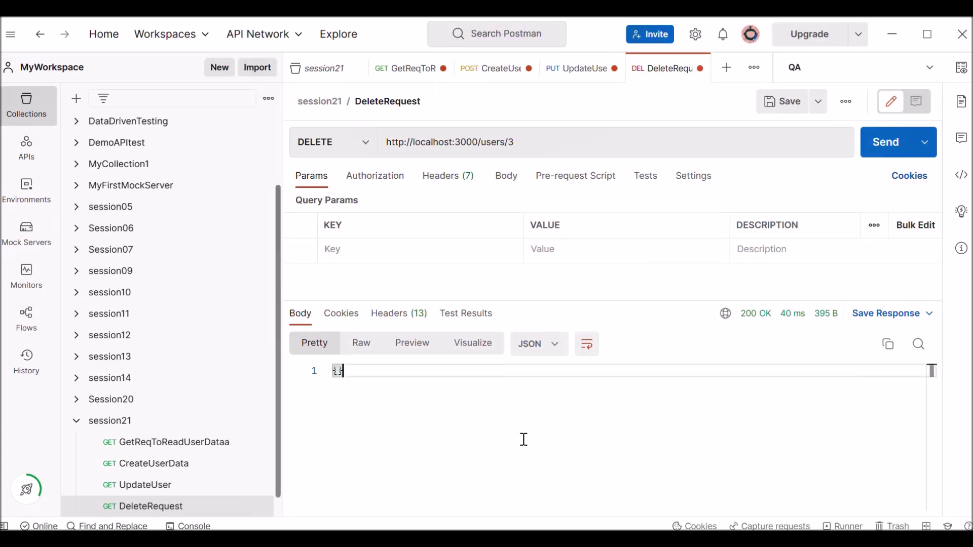
triple_click(547, 144)
left_click_drag(547, 144, 501, 263)
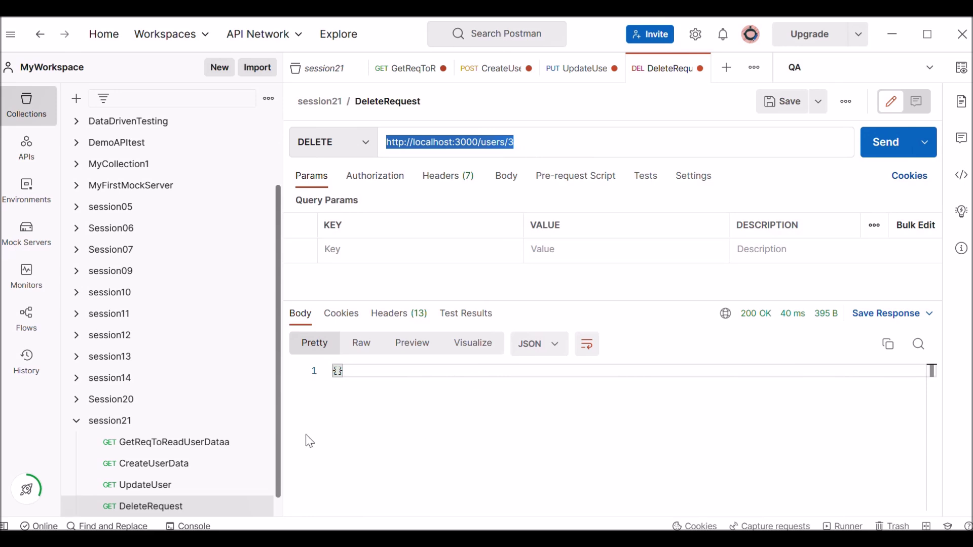
left_click(211, 448)
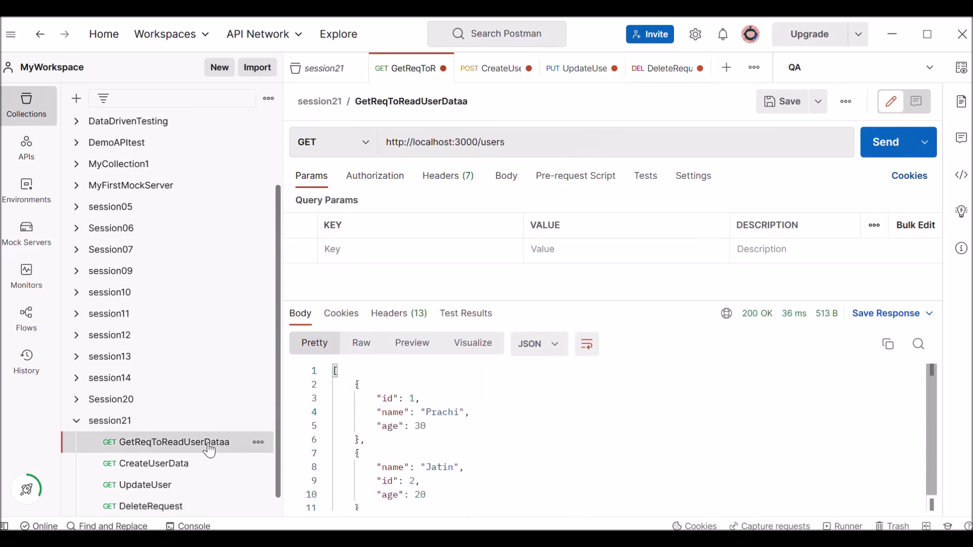
left_click_drag(511, 142, 386, 142)
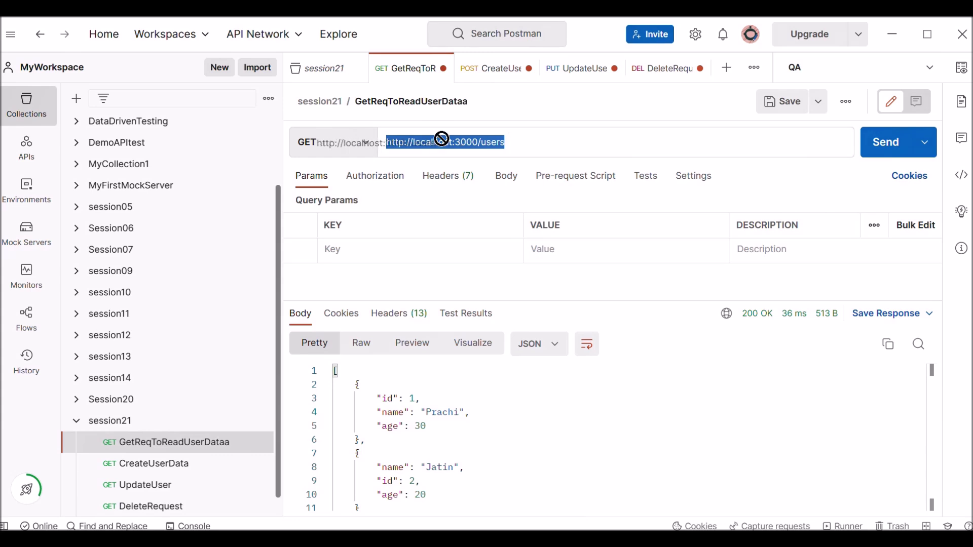
left_click(886, 145)
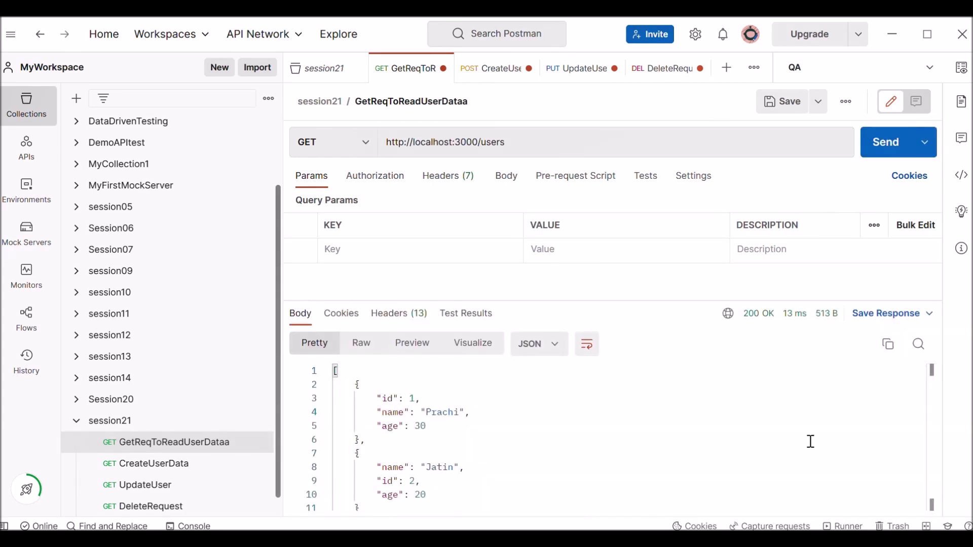
scroll(932, 446, "down", 1)
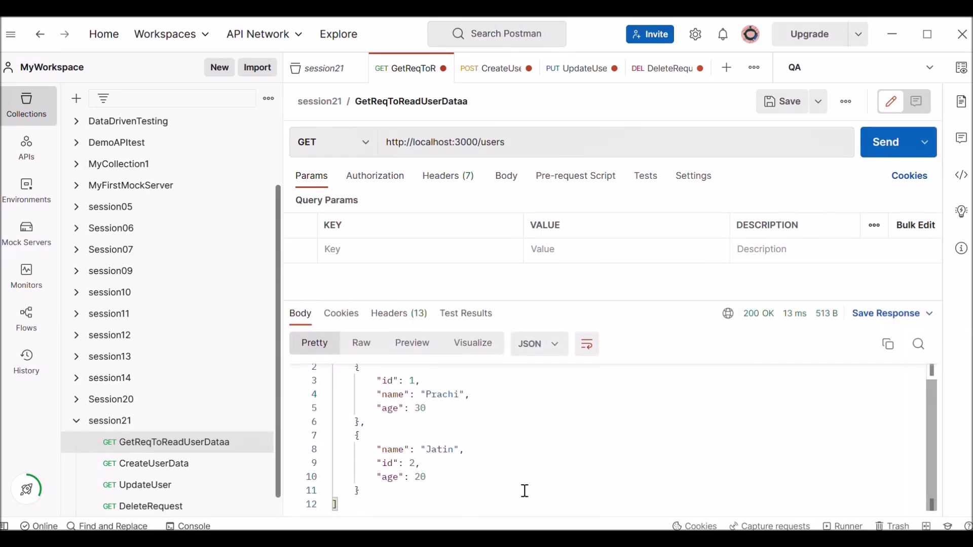
left_click_drag(391, 507, 268, 304)
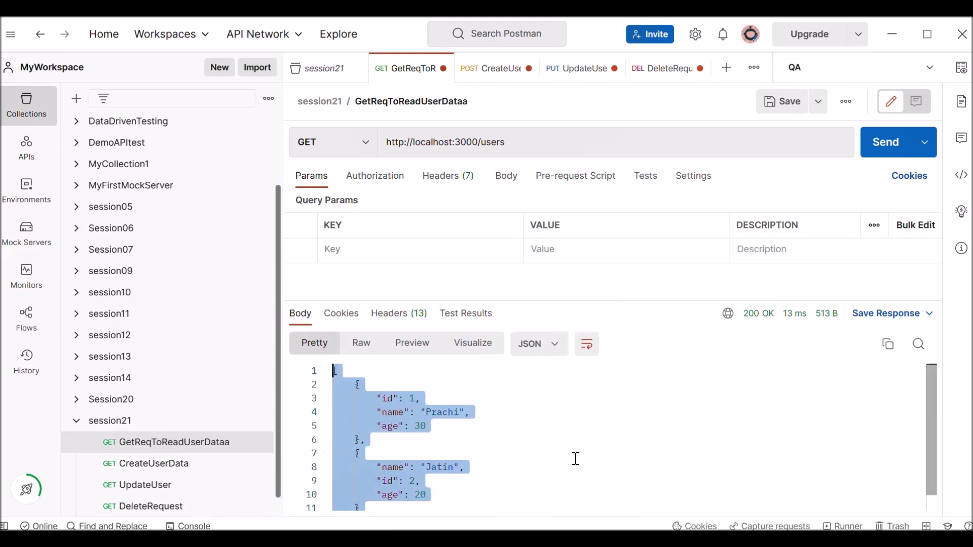
left_click(527, 446)
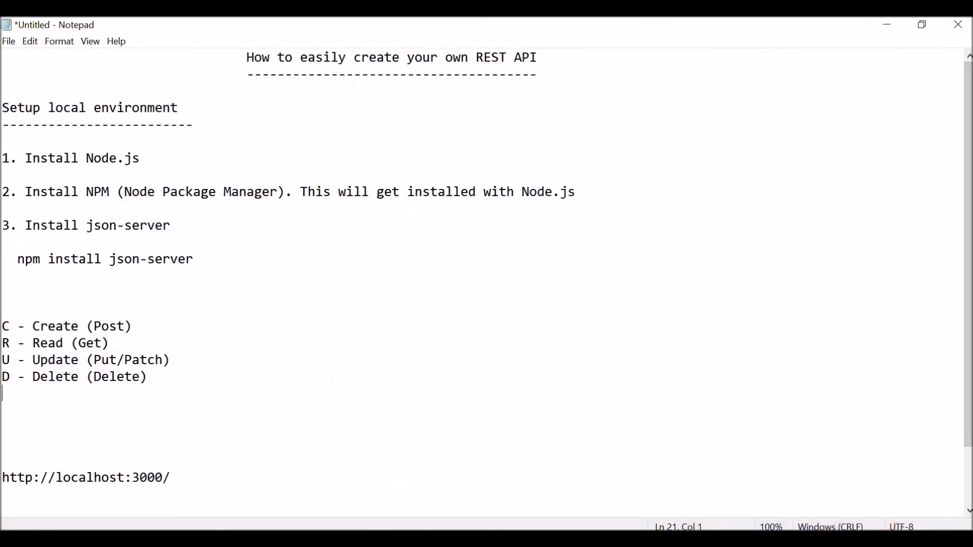
Step: Review the CRUD operations and their HTTP methods in the Notepad notes, including Put/Patch for Update, and return to Postman
left_click_drag(56, 326, 172, 345)
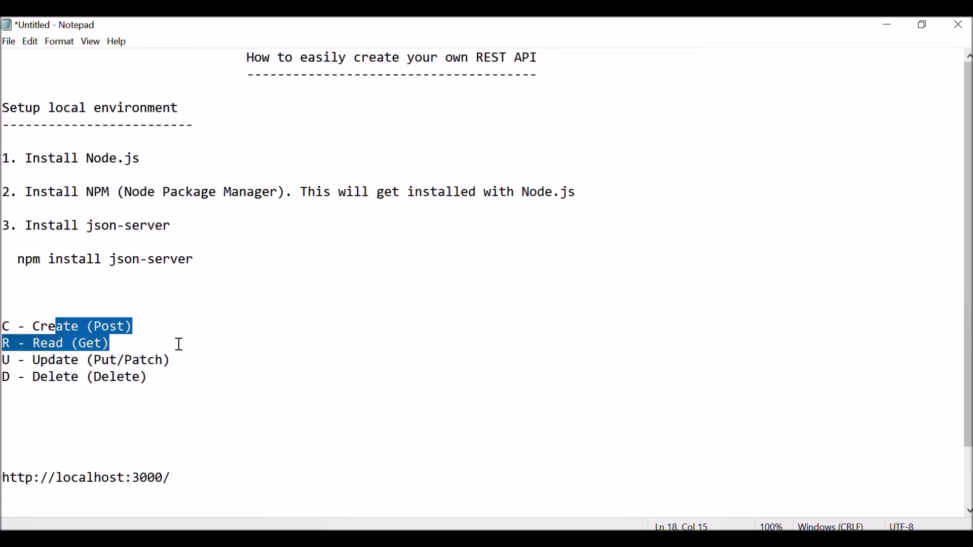
left_click_drag(179, 345, 184, 377)
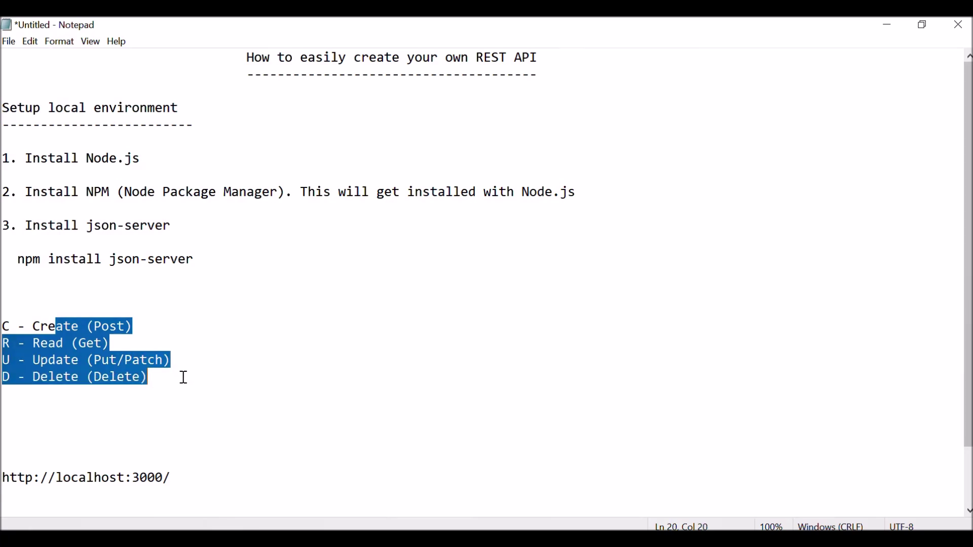
double_click(108, 361)
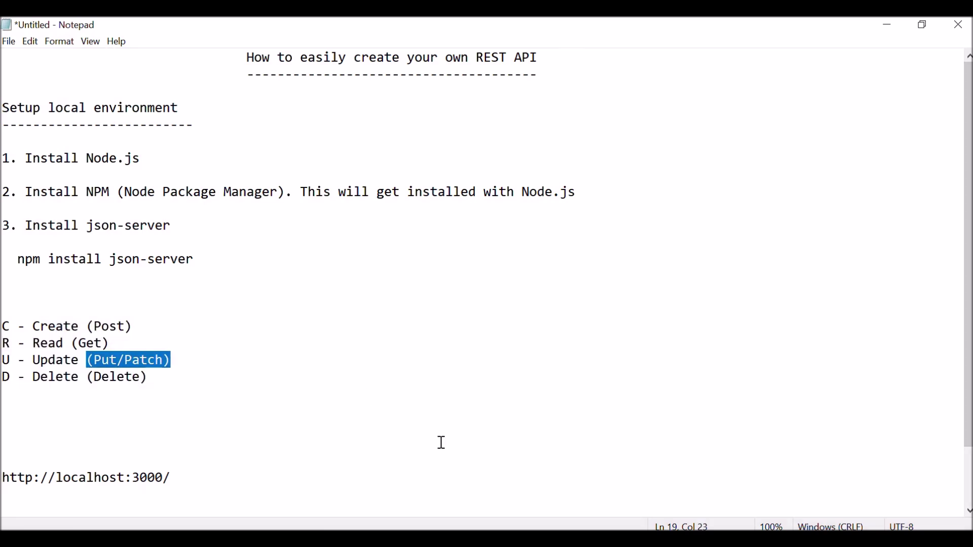
left_click(548, 530)
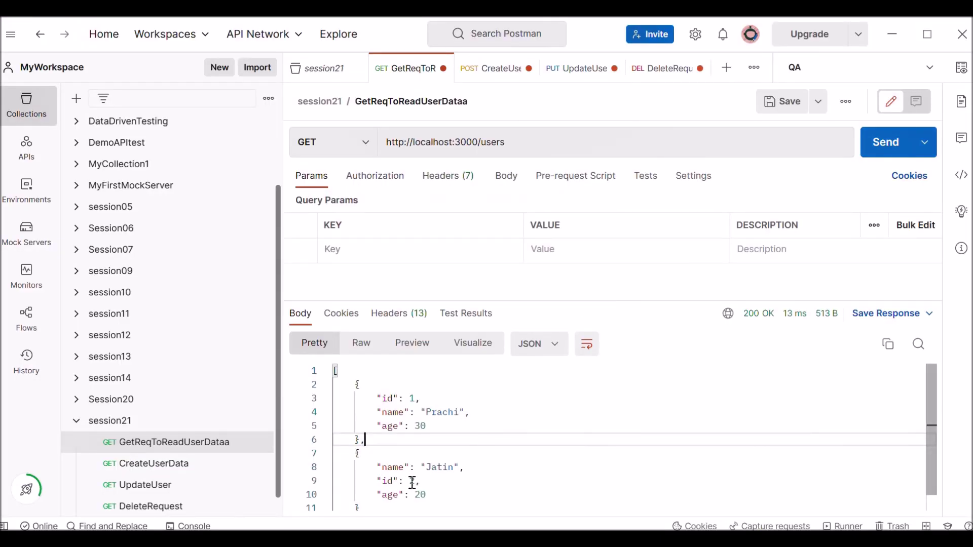
Step: Append /2 to the GetReqToReadUserDataa URL, send the request, and examine the single user record in the response
left_click_drag(422, 480, 377, 481)
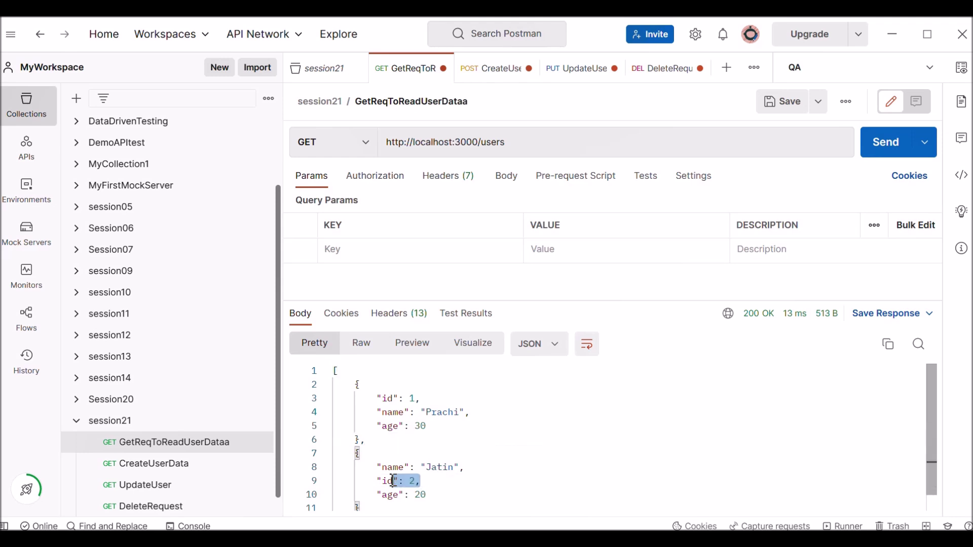
left_click(528, 142)
left_click(532, 144)
type("/2")
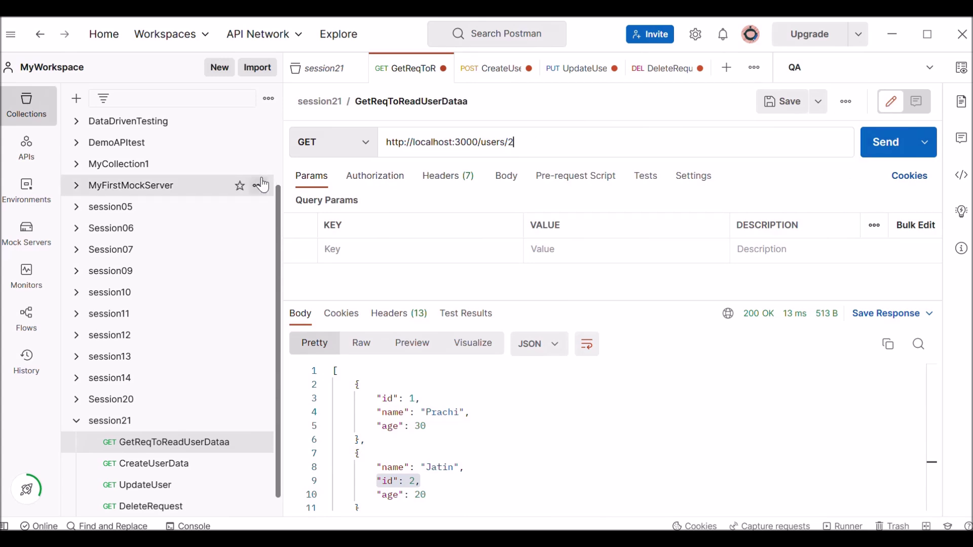
left_click_drag(517, 143, 361, 153)
left_click(879, 149)
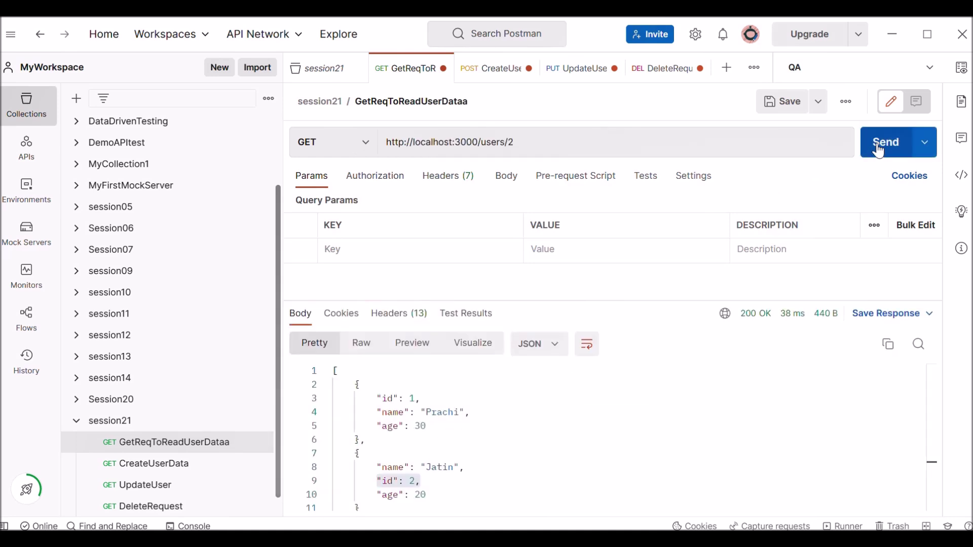
left_click_drag(393, 434, 321, 371)
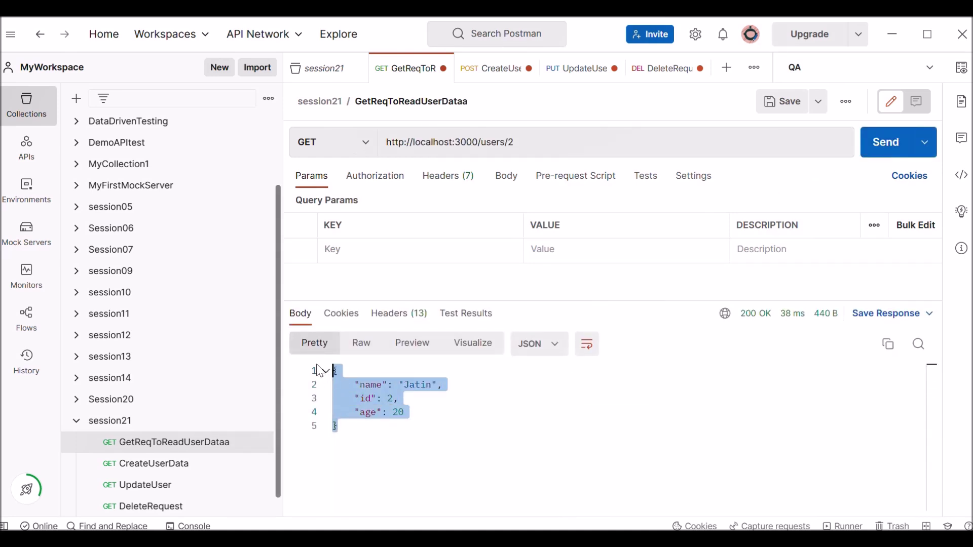
left_click(434, 451)
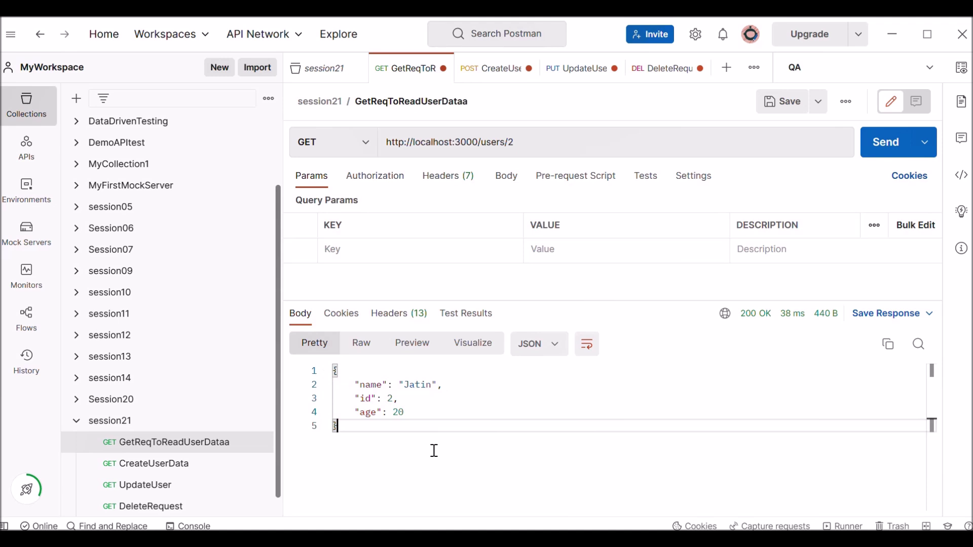